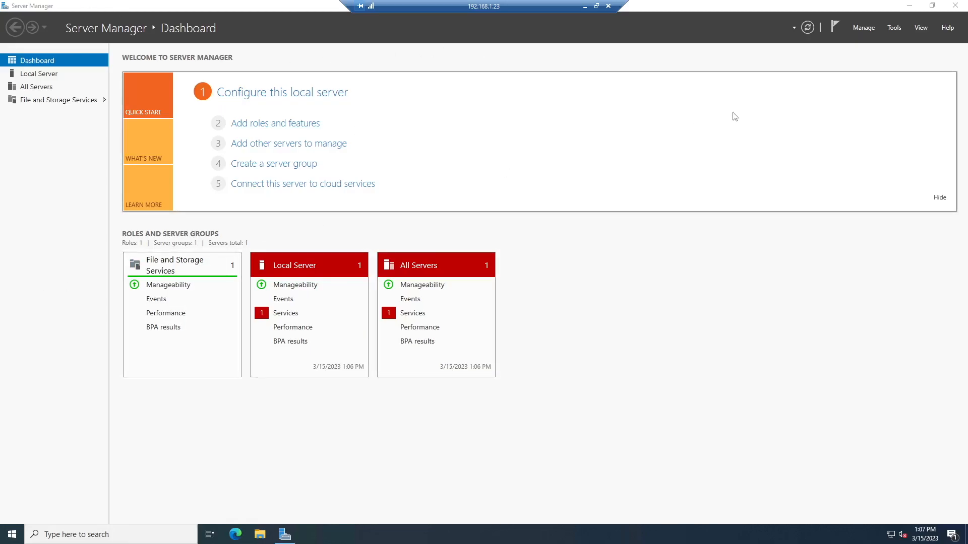
# - Minimise the server dashboard and move the windowed remote session aside to expose the local desktop icons
pyautogui.click(909, 5)
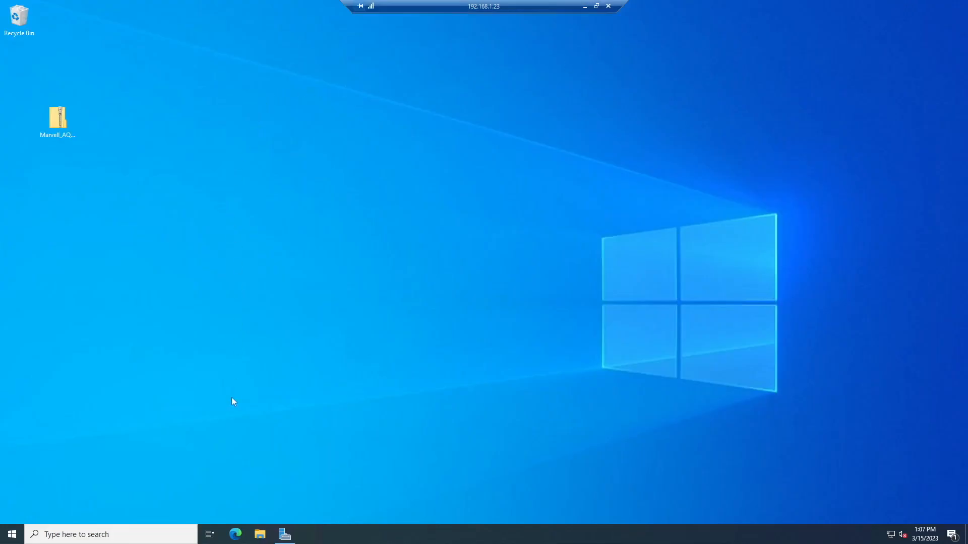
pyautogui.click(596, 6)
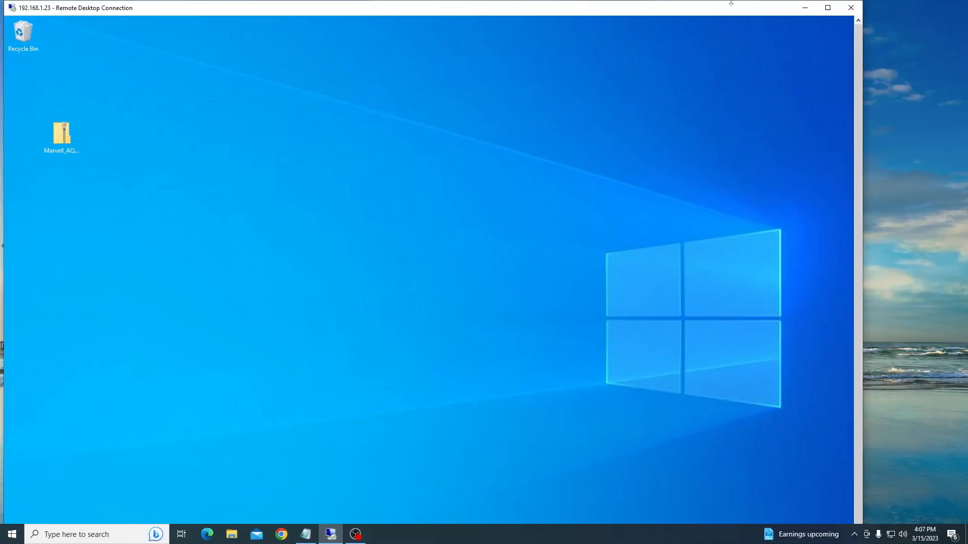
pyautogui.moveTo(784, 10); pyautogui.dragTo(843, 105)
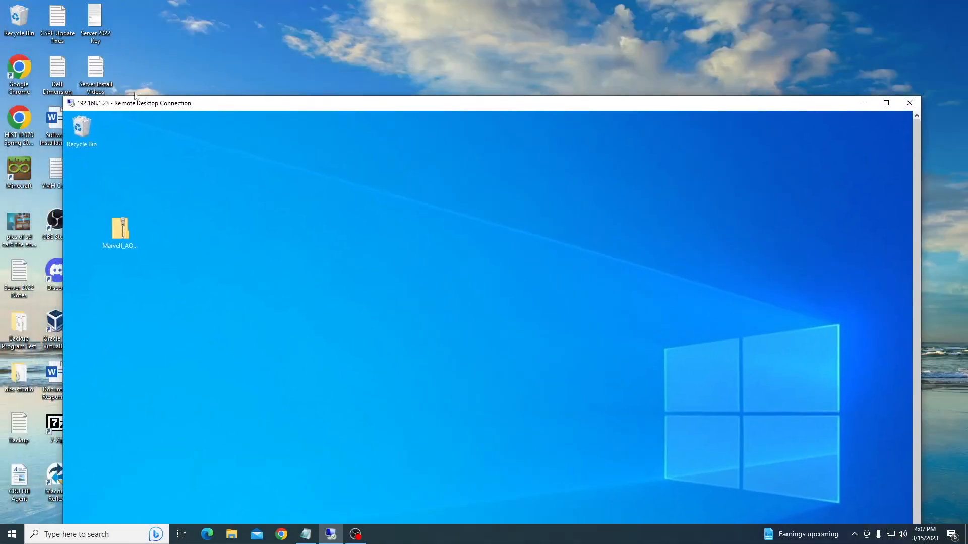
pyautogui.moveTo(207, 106); pyautogui.dragTo(319, 76)
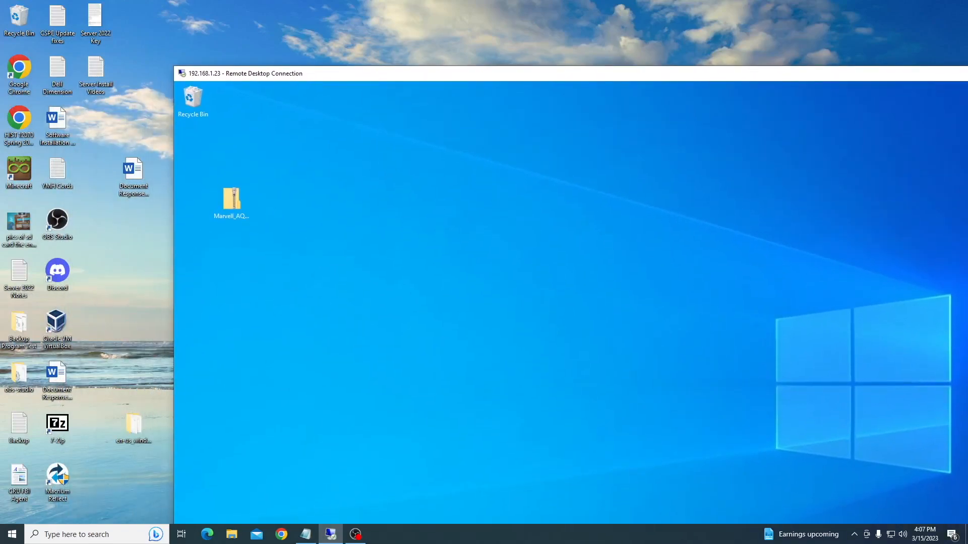
# - Open the Server 2022 Notes file from the local desktop and return the remote session to full screen
pyautogui.doubleClick(23, 283)
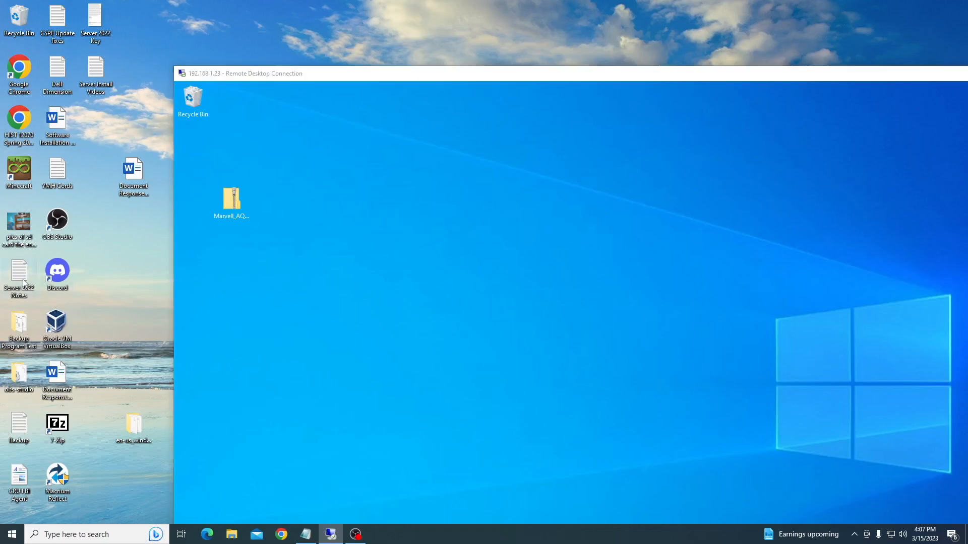
pyautogui.moveTo(364, 117); pyautogui.dragTo(0, 63)
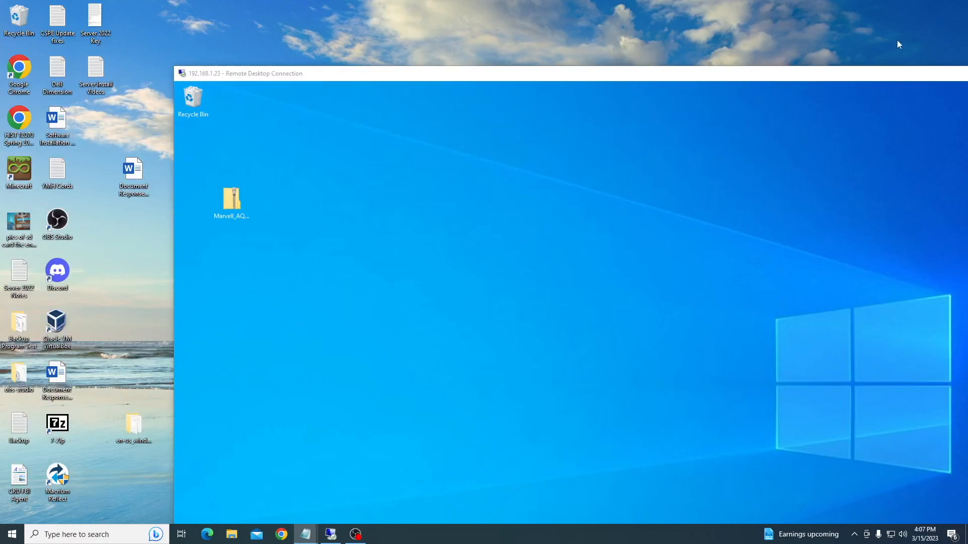
pyautogui.moveTo(874, 75); pyautogui.dragTo(666, 39)
pyautogui.click(785, 37)
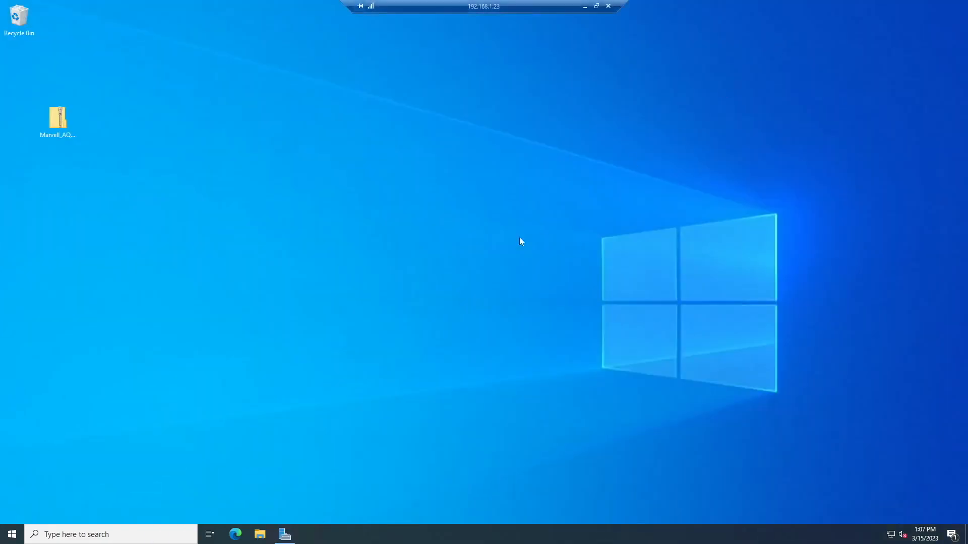
# - Check the server's IP configuration with ipconfig in a command prompt, and exit the prompt
pyautogui.click(173, 539)
pyautogui.write('cmd')
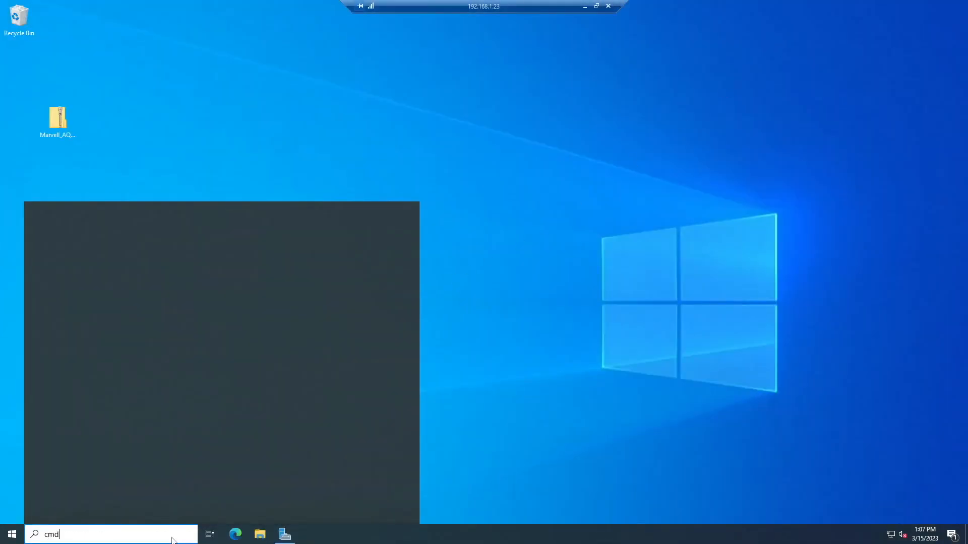
pyautogui.press('Return')
pyautogui.write('ipconfig')
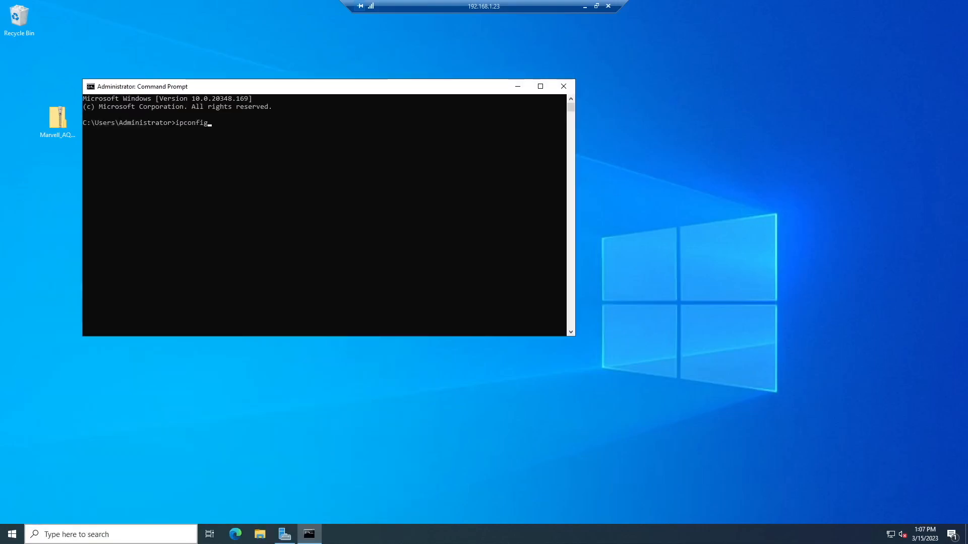
pyautogui.press('Return')
pyautogui.write('exit')
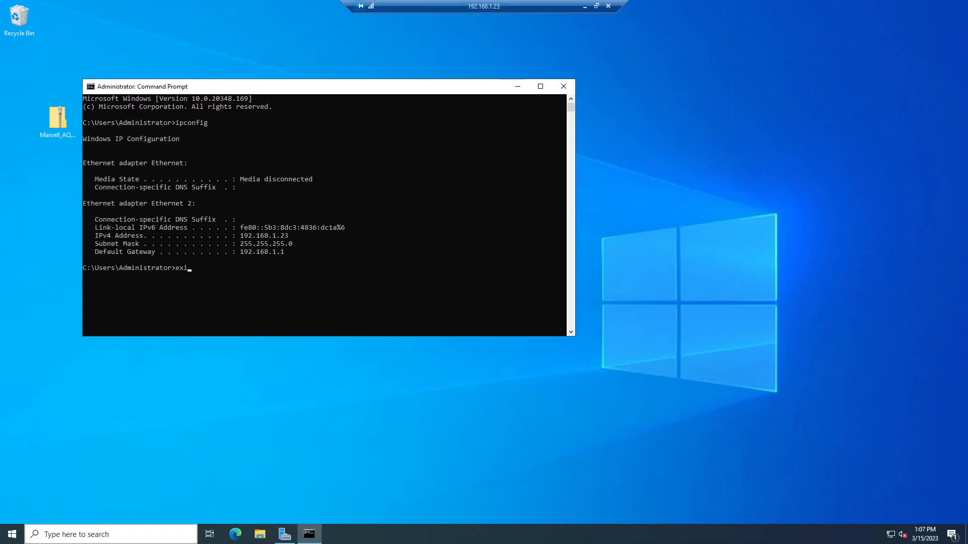
pyautogui.press('Return')
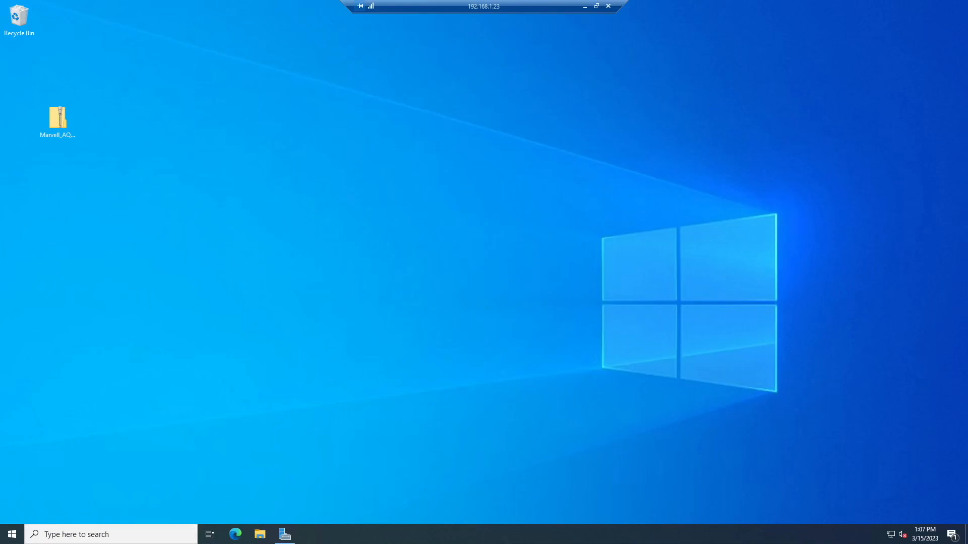
# - Start the Add Roles and Features Wizard with a role-based installation on the Windows Server 2022 Standard machine in the server pool
pyautogui.click(285, 534)
pyautogui.click(864, 27)
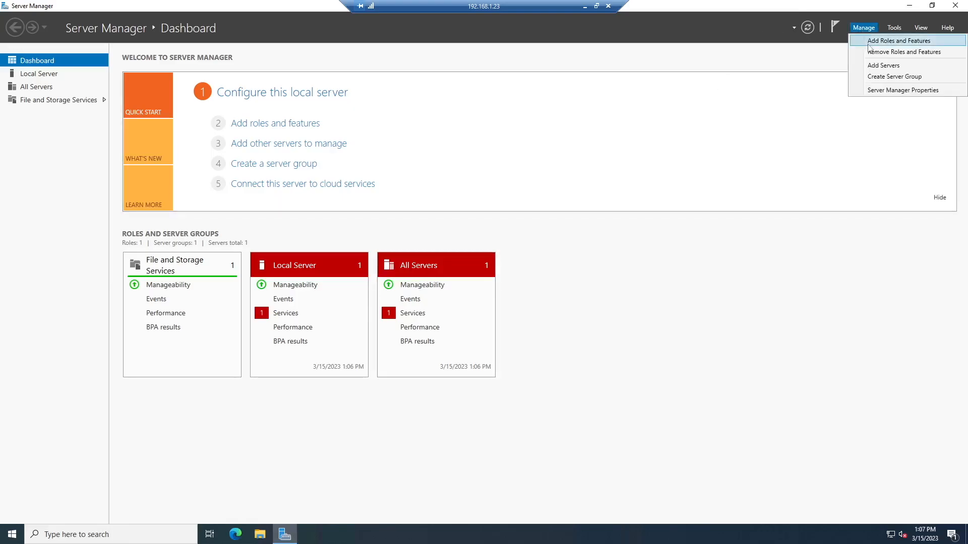
pyautogui.click(868, 44)
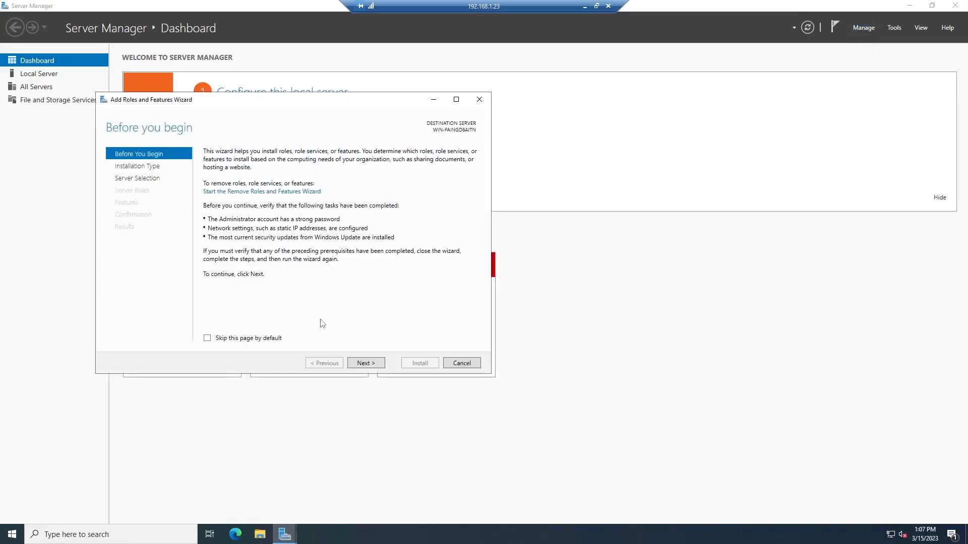
pyautogui.click(361, 367)
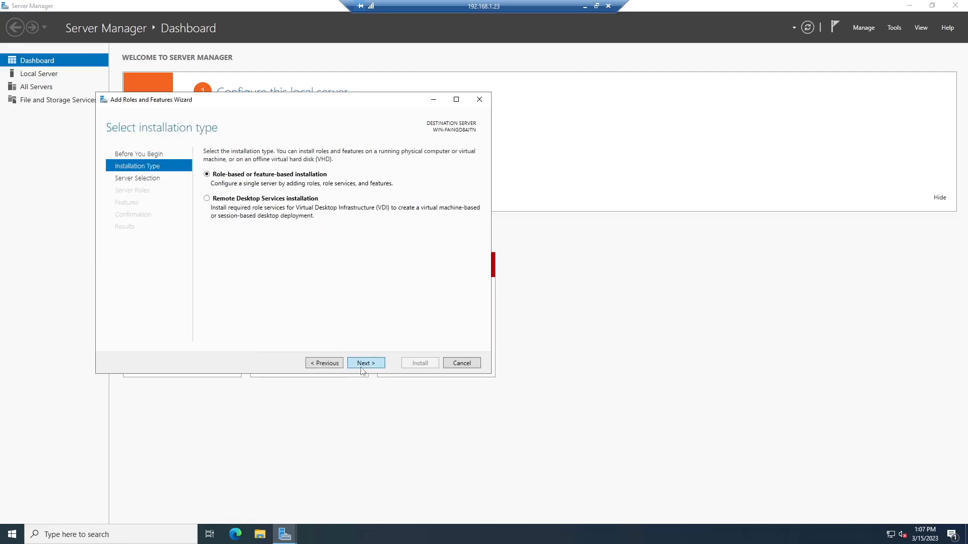
pyautogui.click(366, 368)
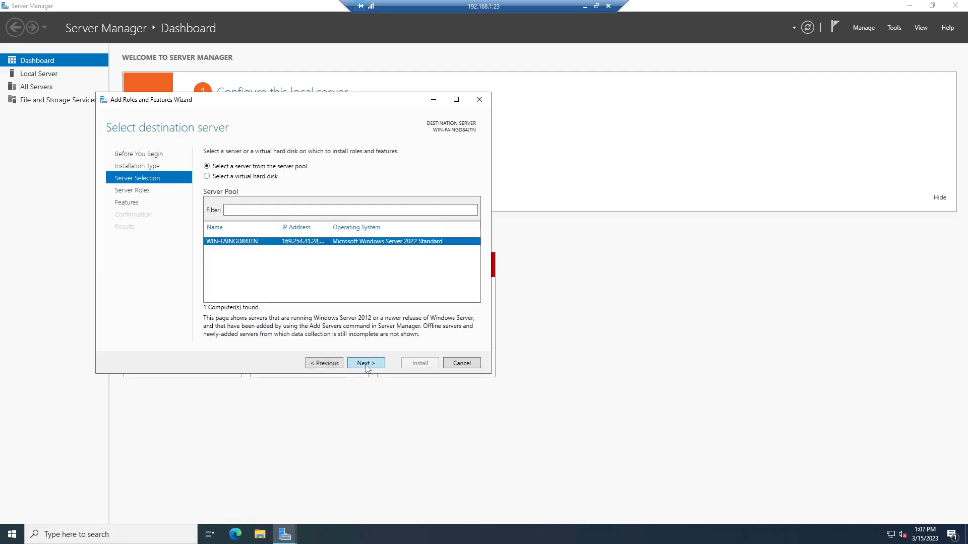
pyautogui.click(366, 364)
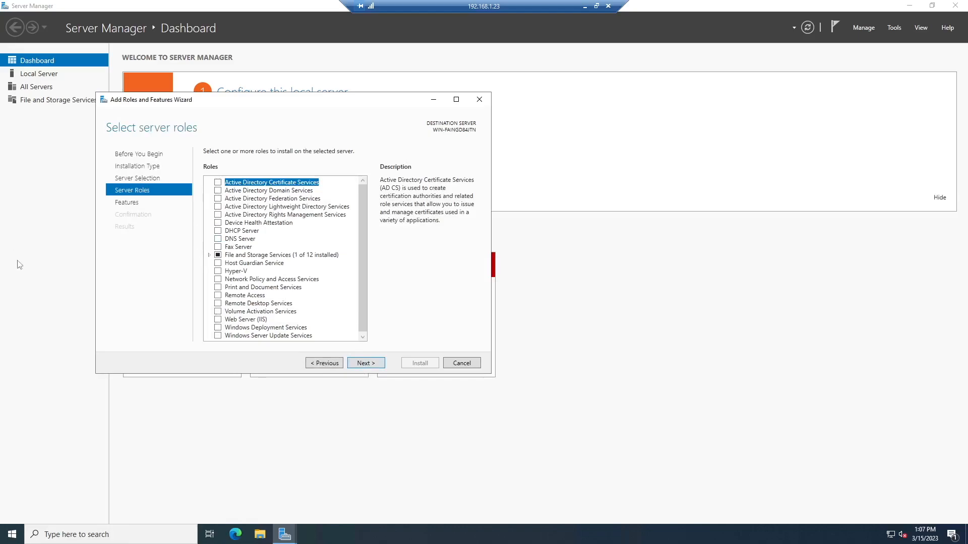
# - Install the Active Directory Domain Services role with its required features and management tools, and close the wizard
pyautogui.click(217, 190)
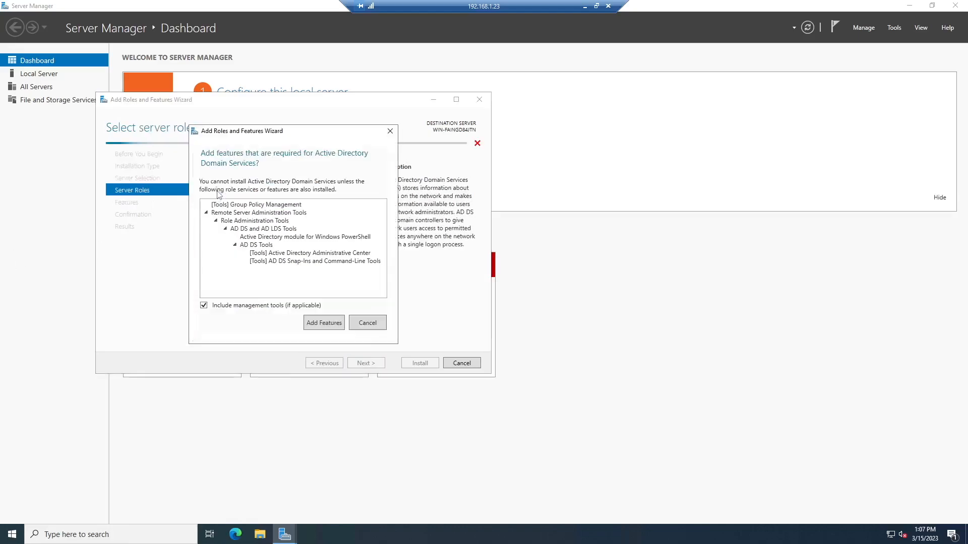
pyautogui.click(327, 323)
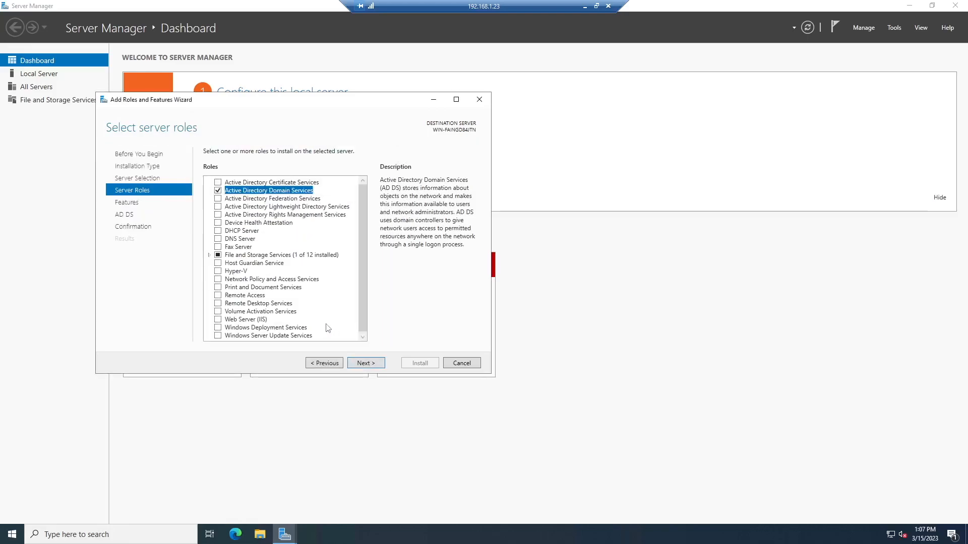
pyautogui.click(372, 365)
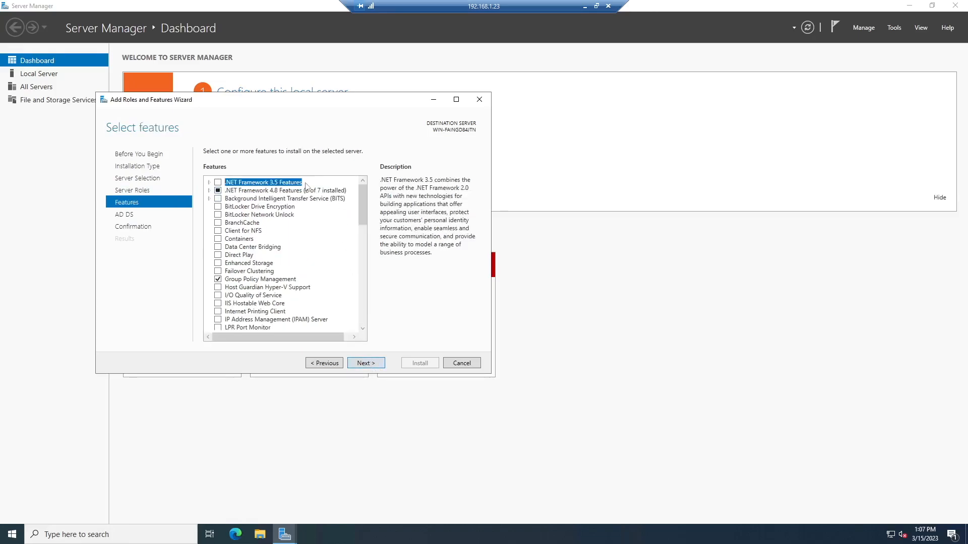
pyautogui.click(359, 363)
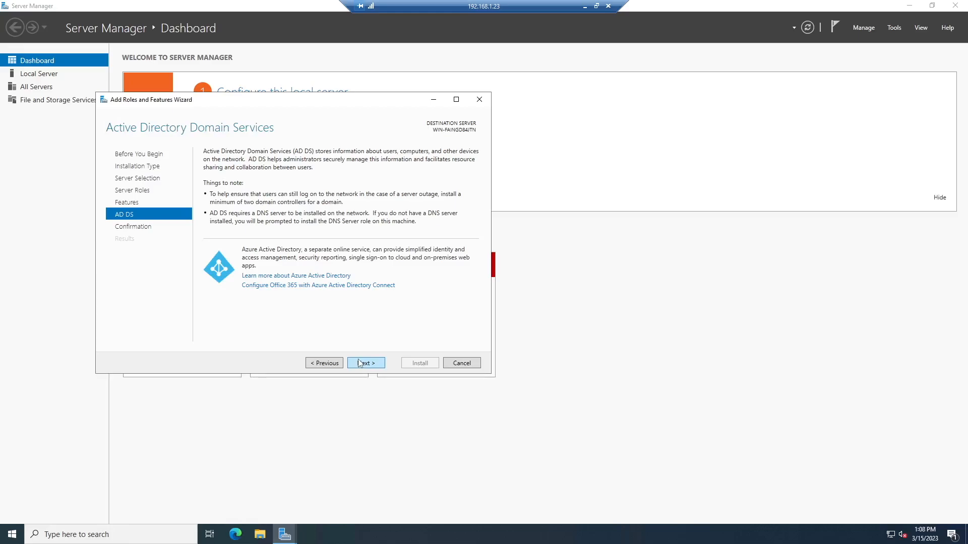
pyautogui.click(361, 363)
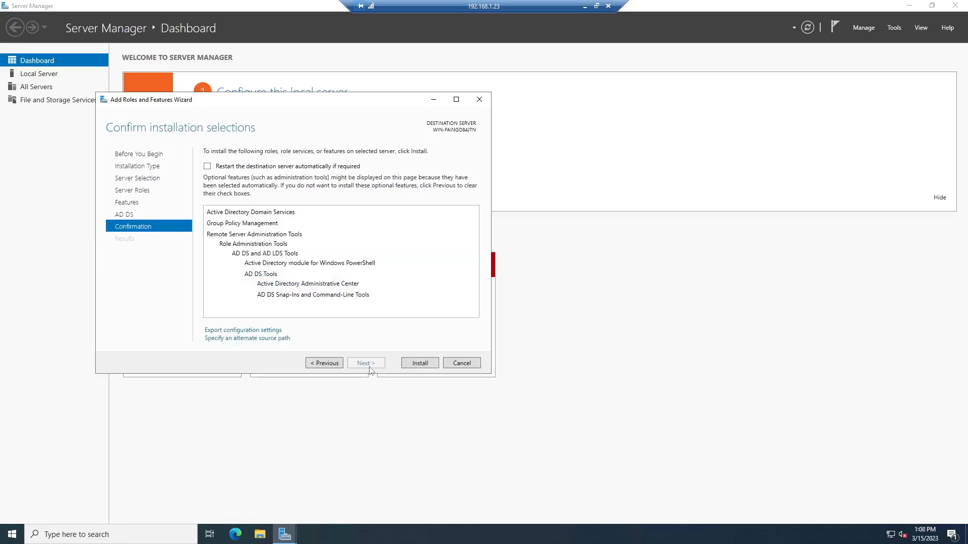
pyautogui.click(406, 364)
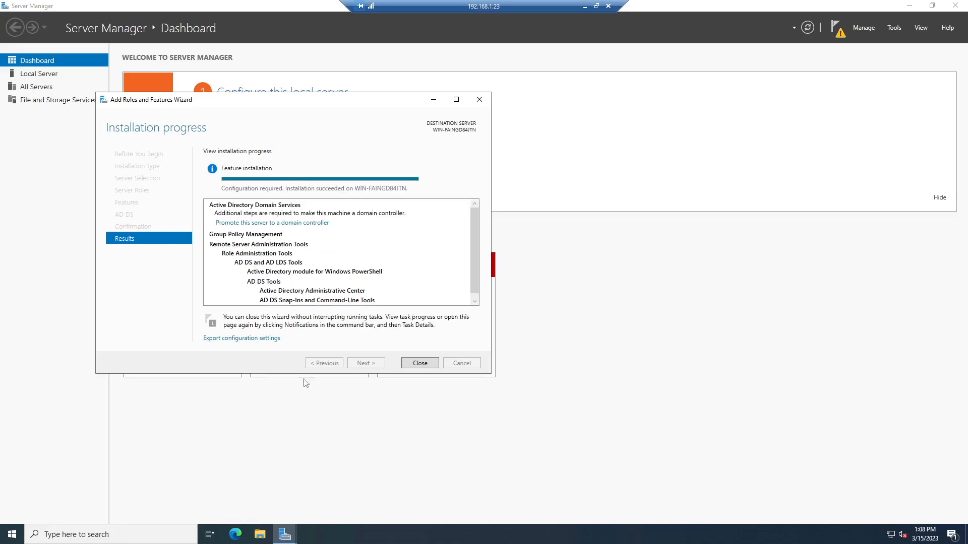
pyautogui.click(419, 363)
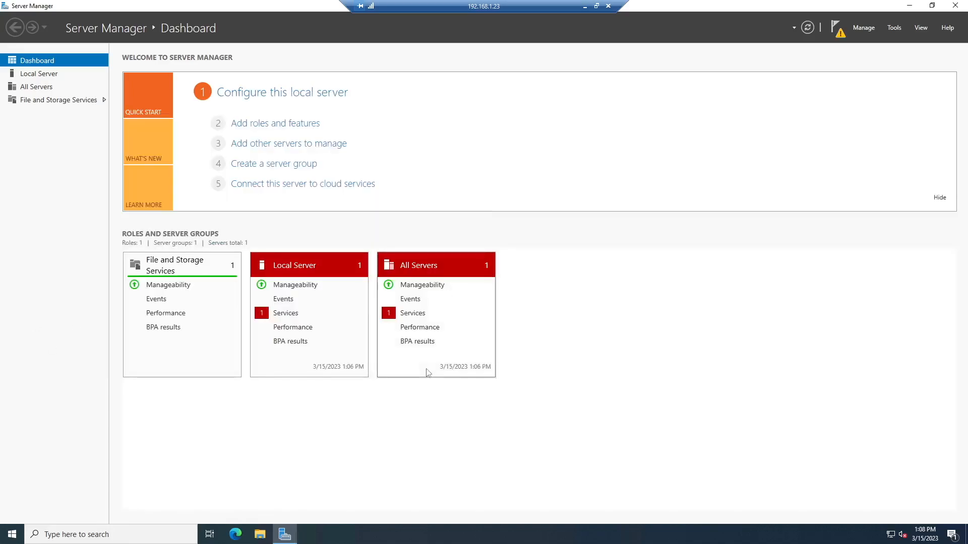
# - Review the disks and storage pools under File and Storage Services, and the AD DS server page
pyautogui.click(75, 103)
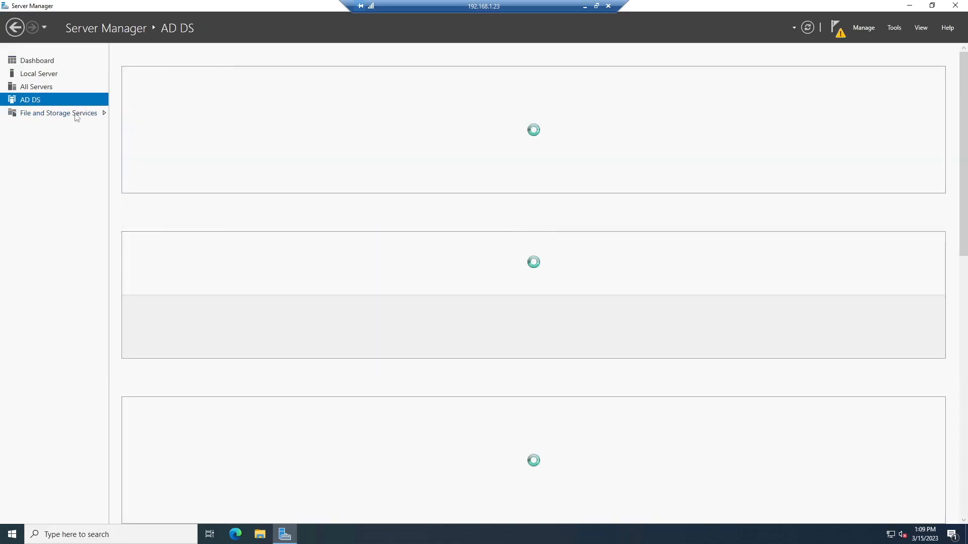
pyautogui.click(75, 112)
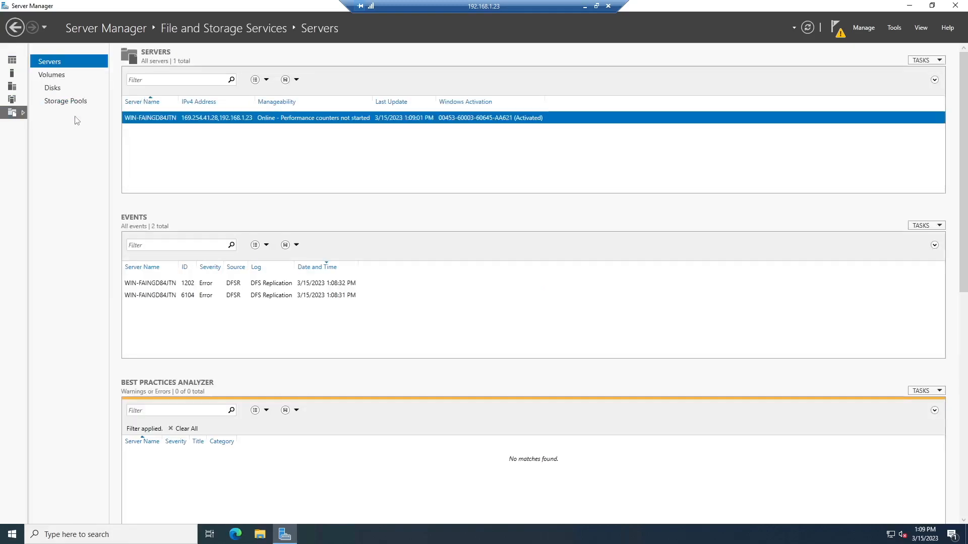
pyautogui.click(59, 89)
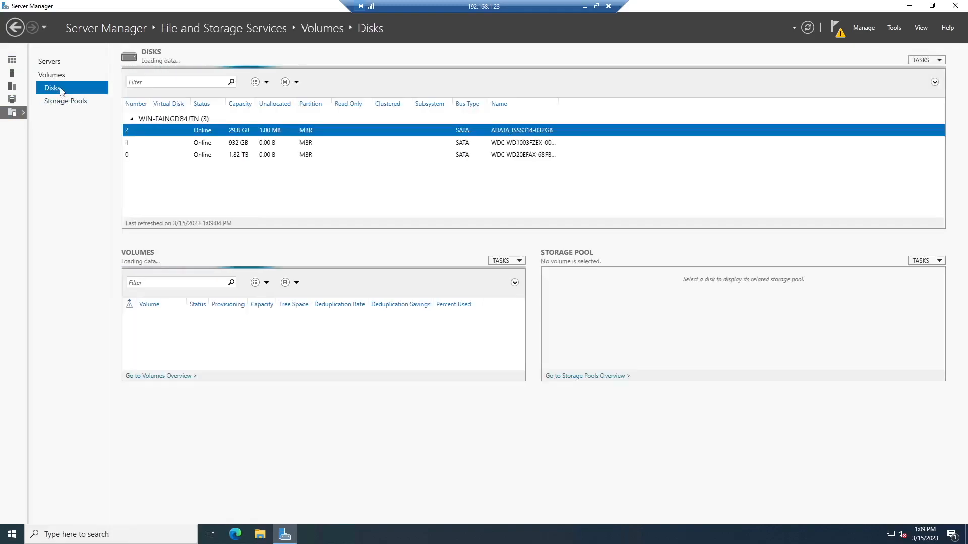
pyautogui.click(69, 104)
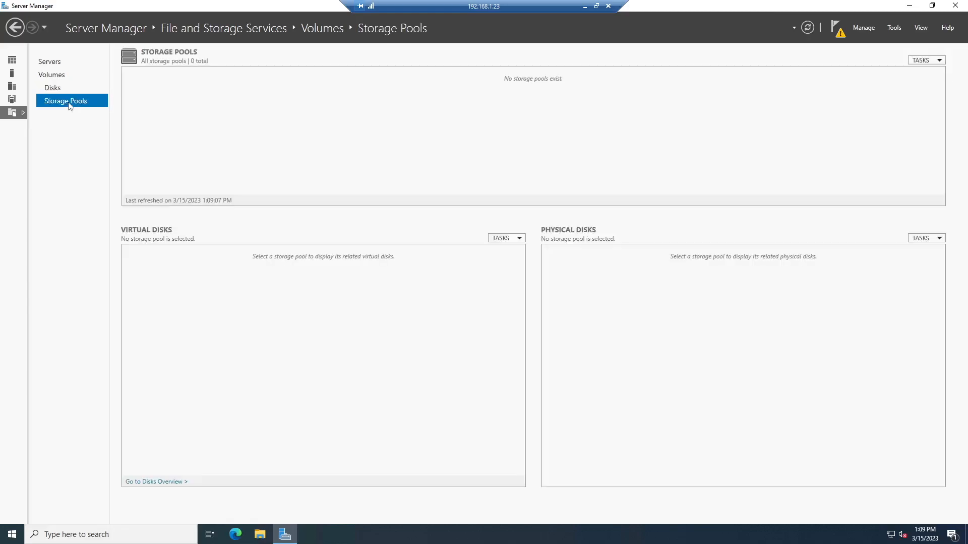
pyautogui.click(17, 104)
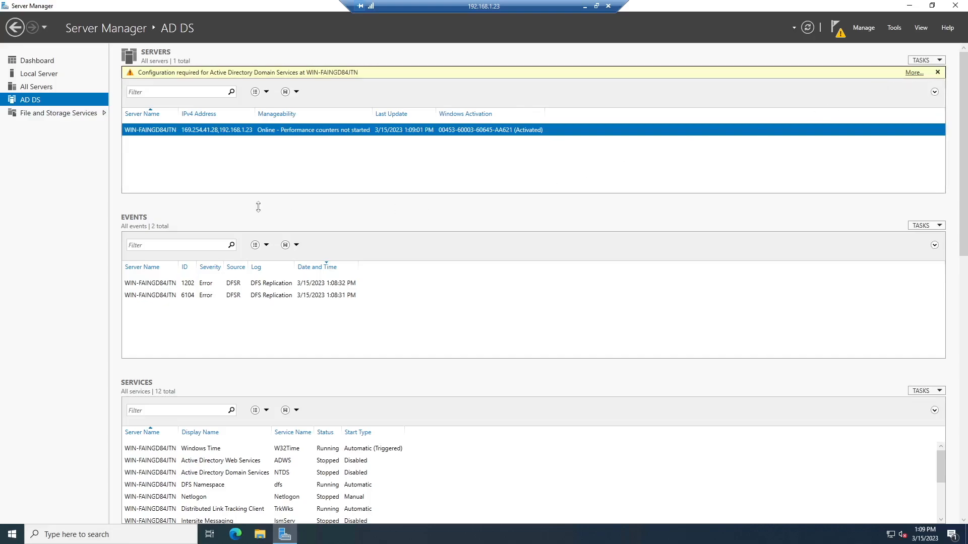
pyautogui.scroll(-1, 259, 211)
pyautogui.scroll(1, 230, 199)
# - Start promoting this server to a domain controller in an existing domain, with TechSavvvy.net as the domain
pyautogui.click(836, 27)
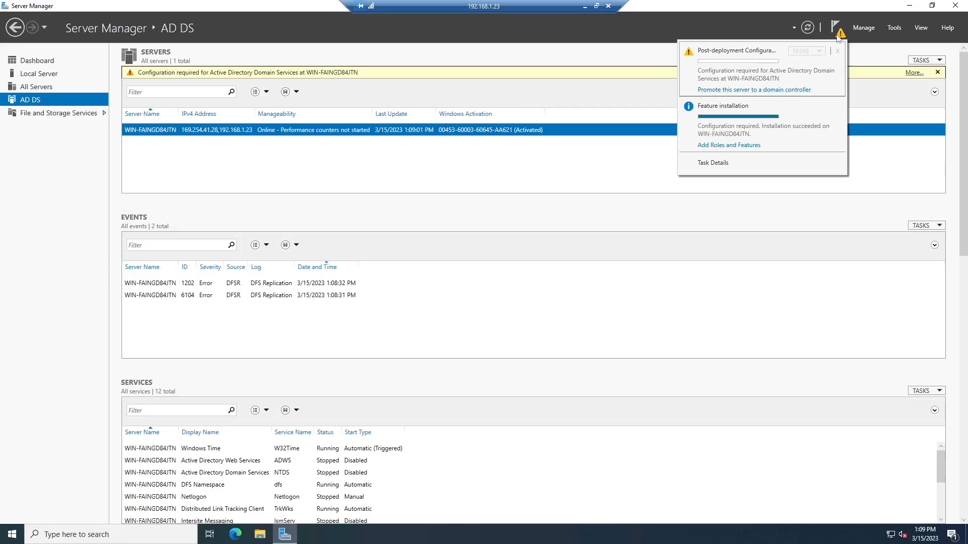
pyautogui.click(782, 89)
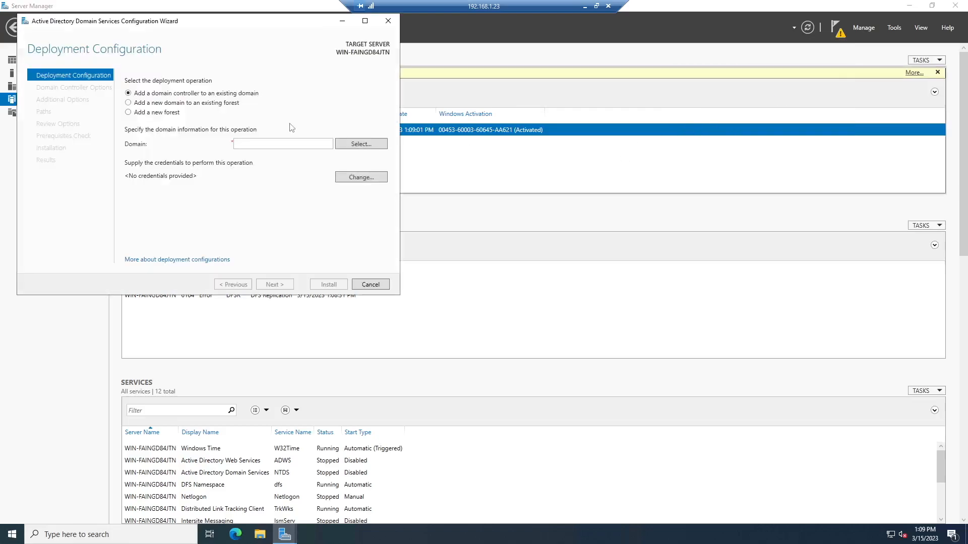
pyautogui.moveTo(229, 28); pyautogui.dragTo(513, 83)
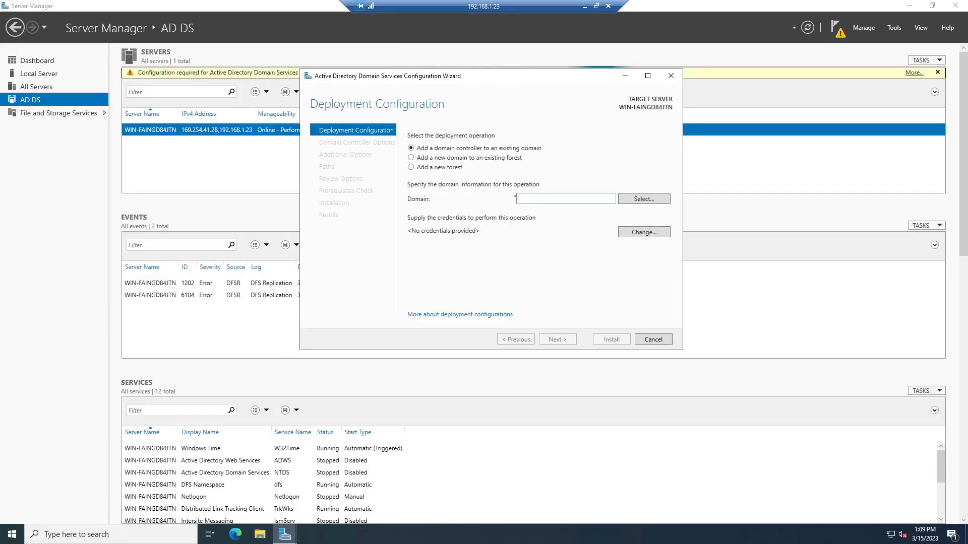
pyautogui.write('TechSavvvy.net')
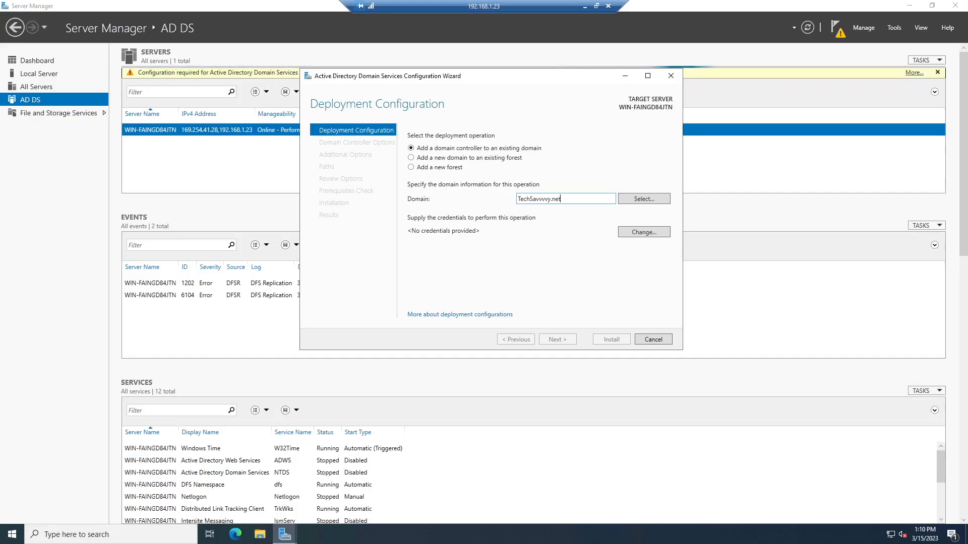
# - Try to continue the existing-domain promotion by supplying the Administrator user name and account password as deployment credentials
pyautogui.click(641, 237)
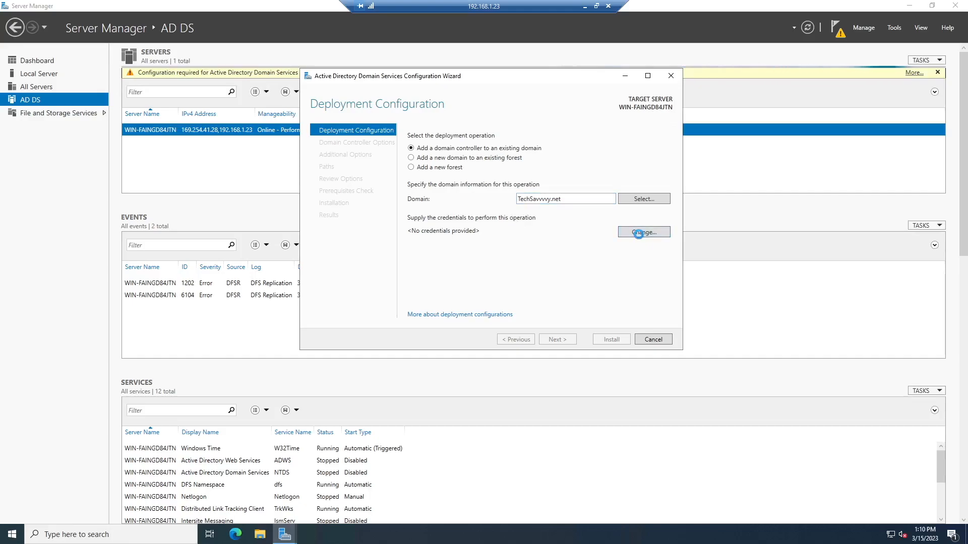
pyautogui.write('Administrator')
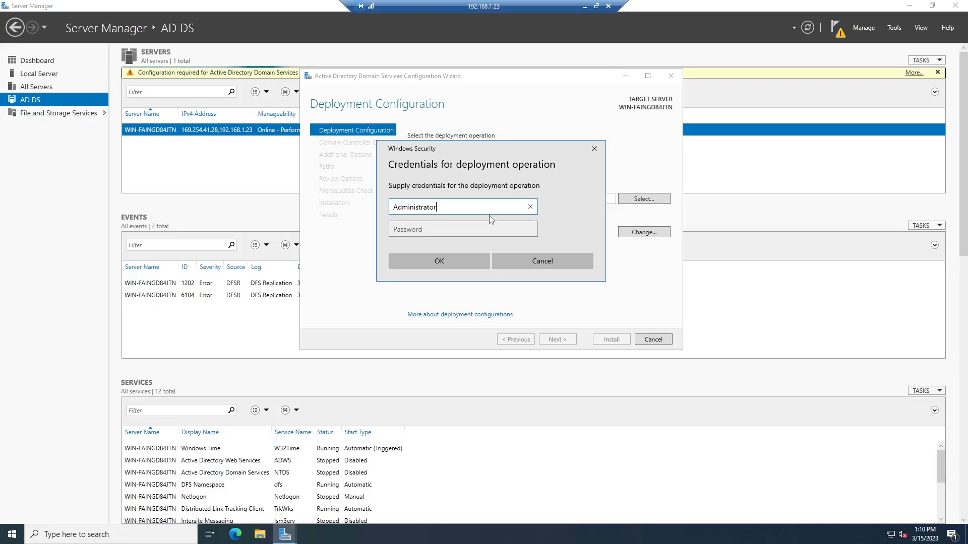
pyautogui.press('Tab')
pyautogui.write('••••')
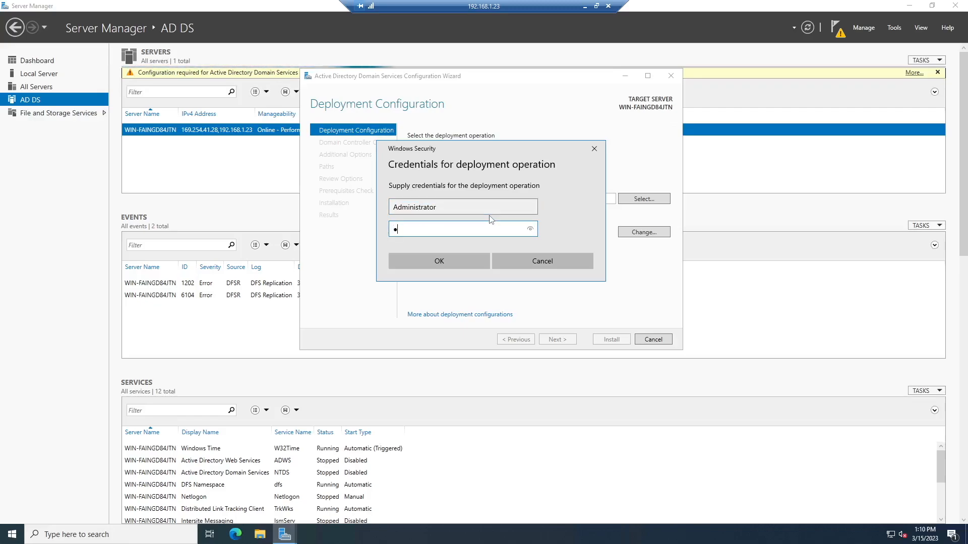
pyautogui.write('••••••••')
pyautogui.press('Return')
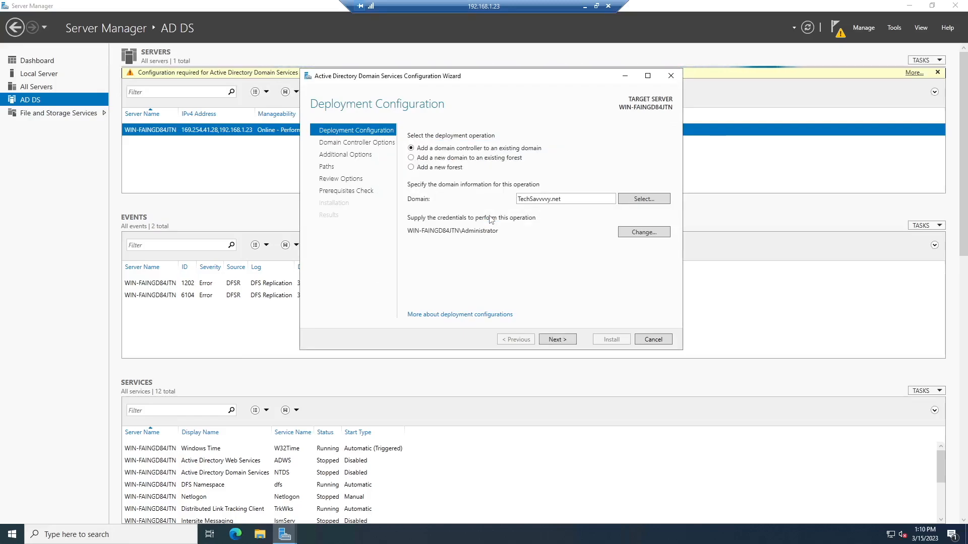
pyautogui.click(557, 339)
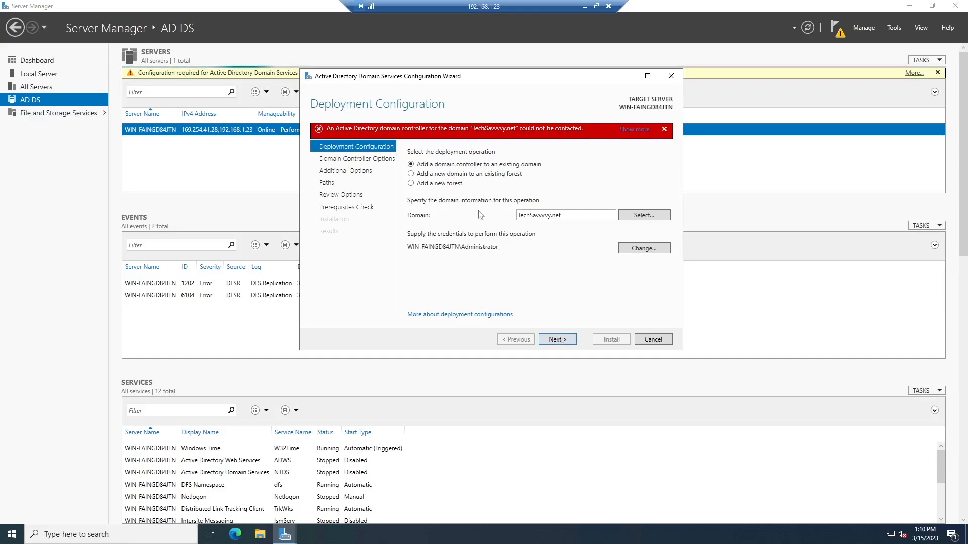
# - Change the deployment operation to adding a new forest with TechSavvvvy.net as the root domain name, and continue to the domain controller options
pyautogui.click(434, 183)
pyautogui.click(519, 216)
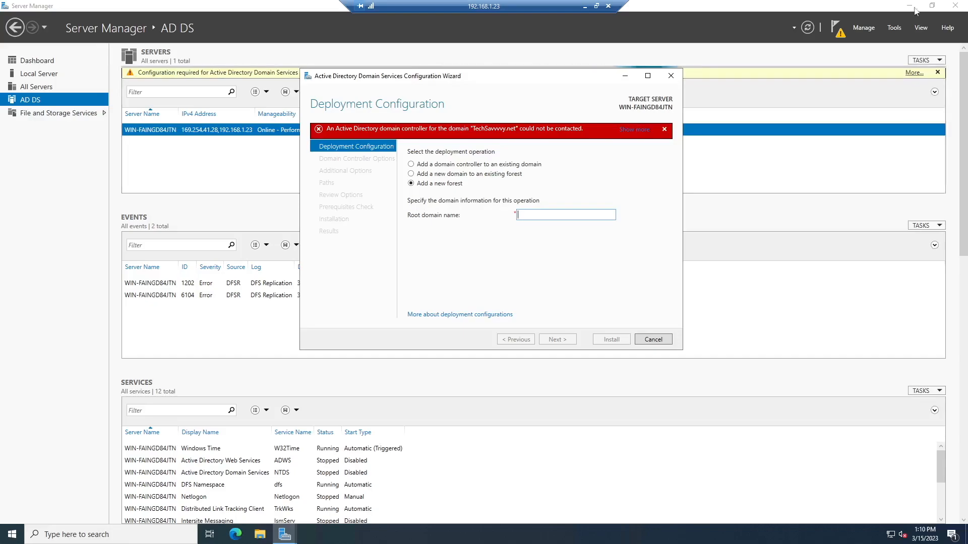
pyautogui.write('TechSavvvy')
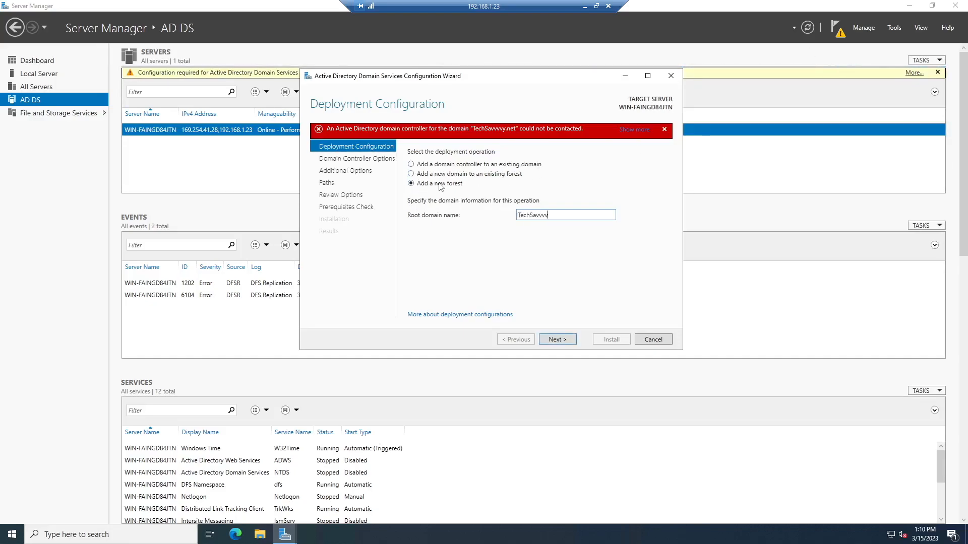
pyautogui.write('vvvy.net')
pyautogui.click(562, 341)
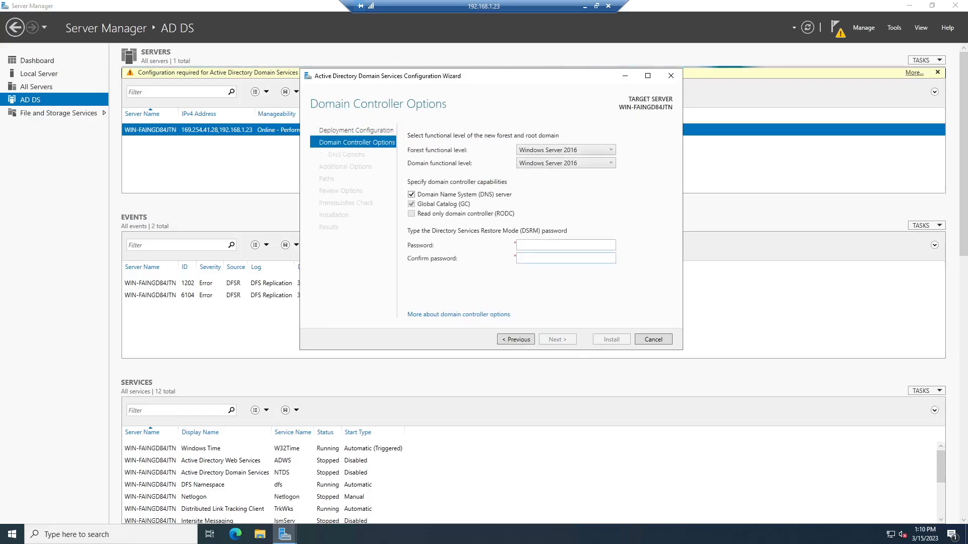
# - Enter and confirm the Directory Services Restore Mode (DSRM) password, and proceed to the DNS options
pyautogui.write('••')
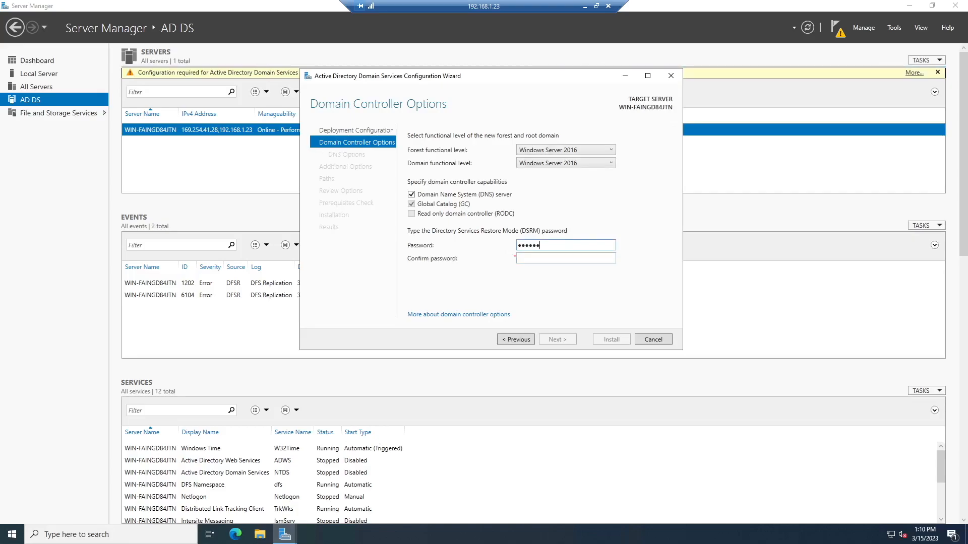
pyautogui.write('•••••••••')
pyautogui.press('Tab')
pyautogui.write('•••••••••••')
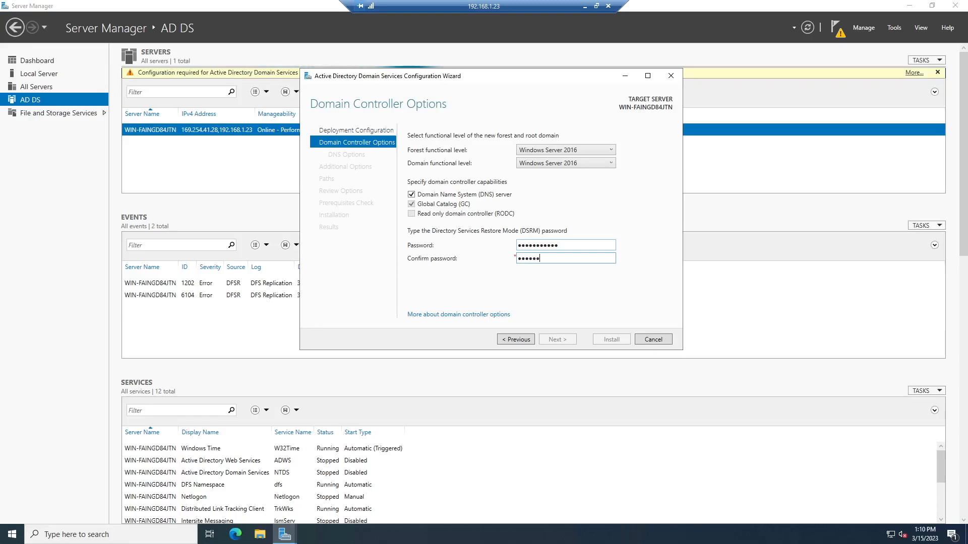
pyautogui.press('Return')
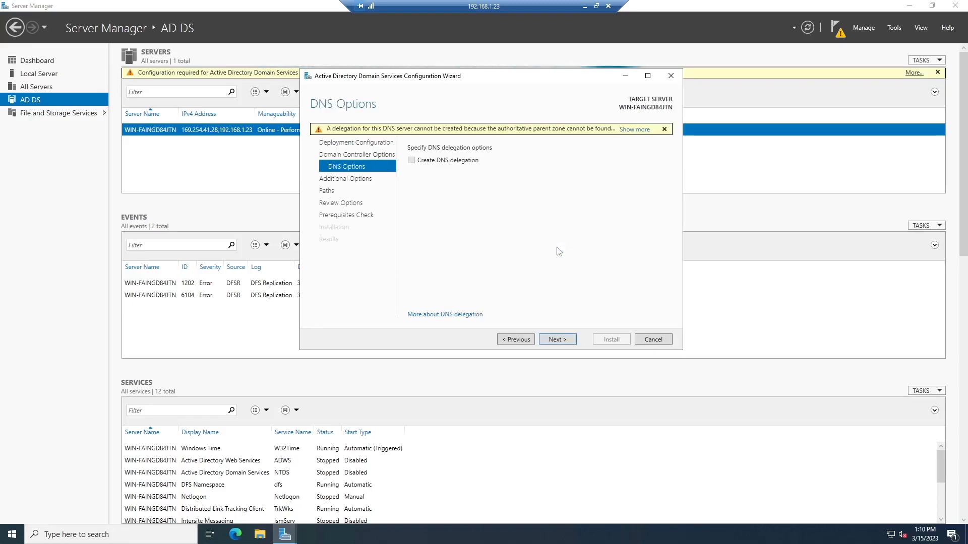
# - Return to the domain controller options to review the forest functional level choices, and go back to the DNS options
pyautogui.click(515, 342)
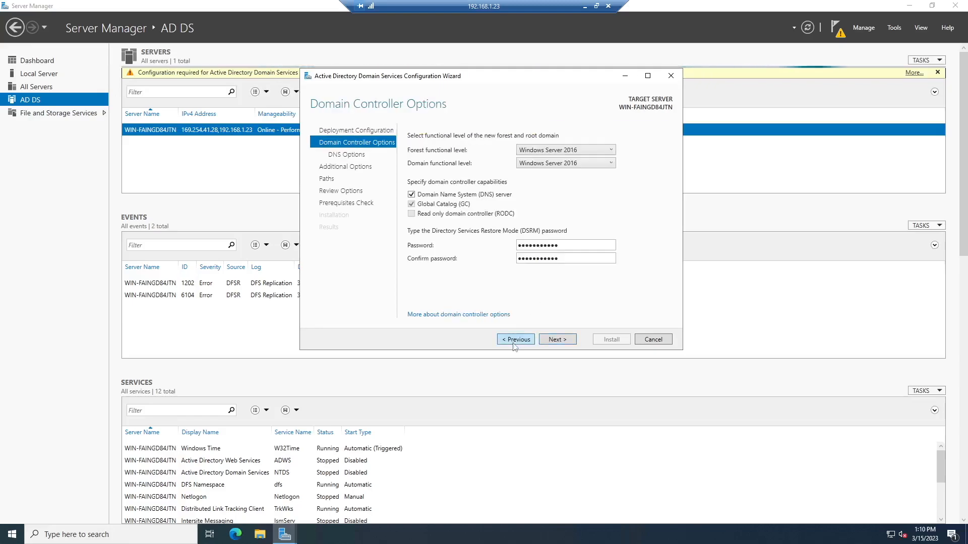
pyautogui.click(573, 151)
pyautogui.click(555, 201)
pyautogui.click(559, 340)
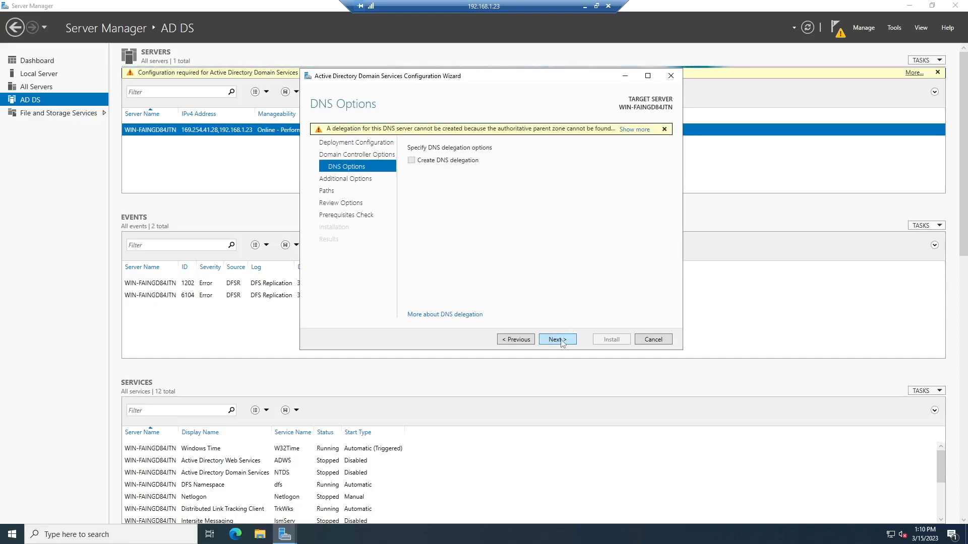
# - Accept the DNS options, NetBIOS name TECHSAVVVVY and default database, log and SYSVOL folders, and install the domain controller configuration
pyautogui.click(561, 341)
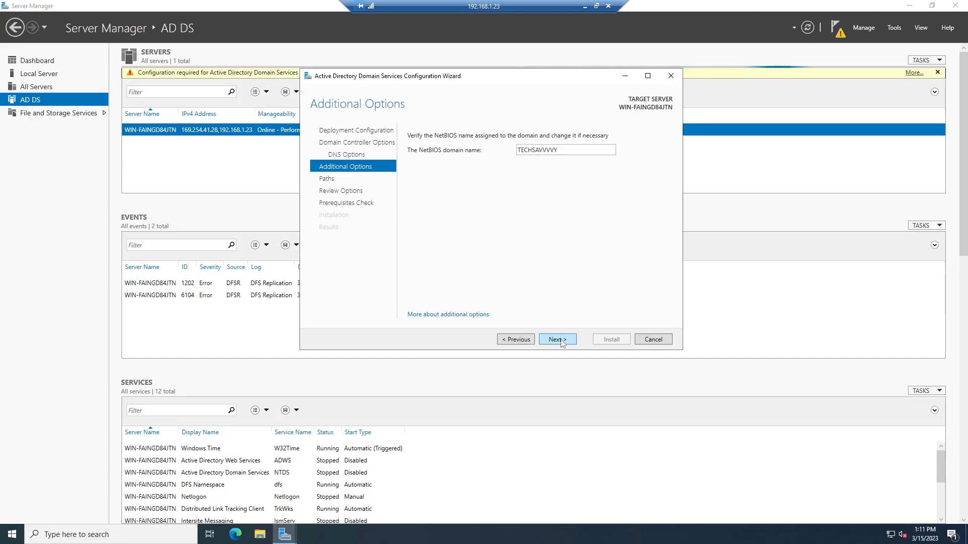
pyautogui.click(557, 340)
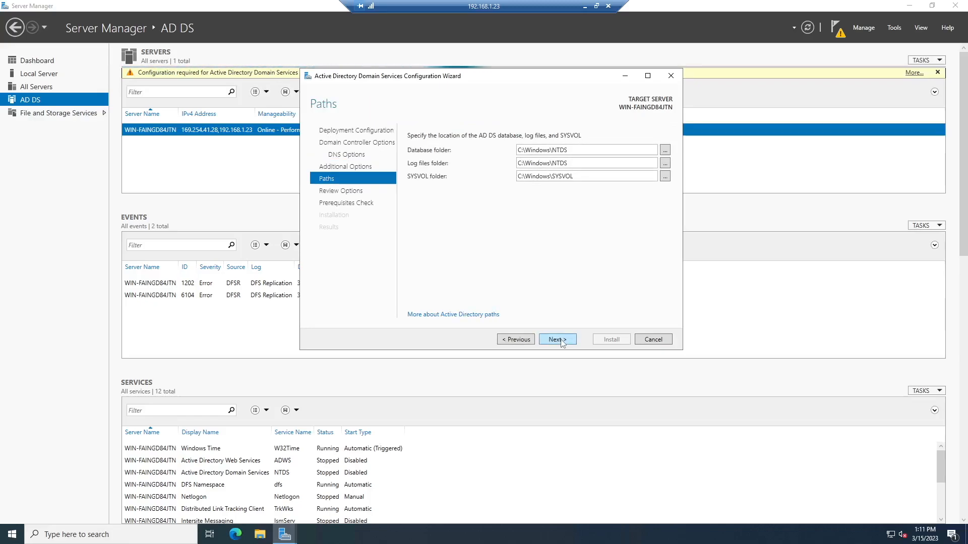
pyautogui.click(561, 341)
pyautogui.click(561, 340)
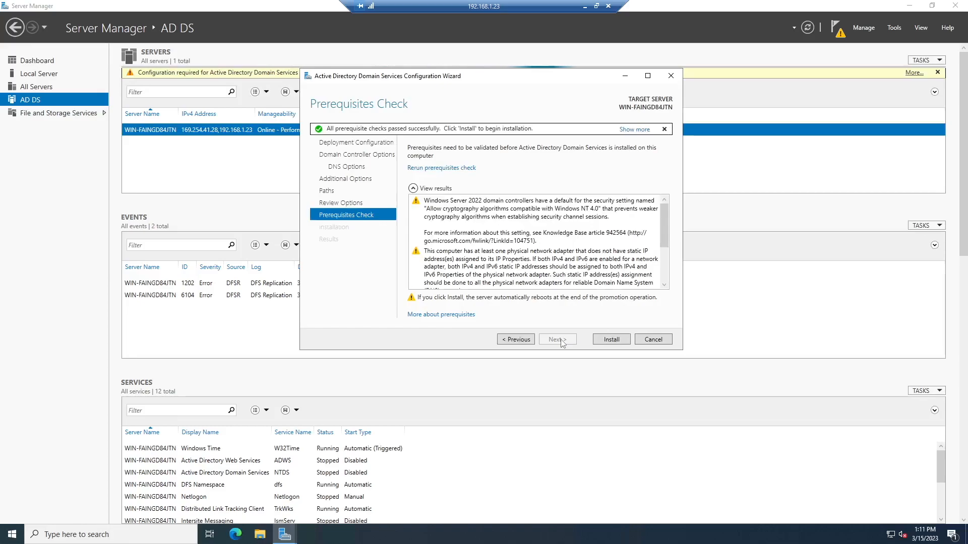
pyautogui.click(610, 340)
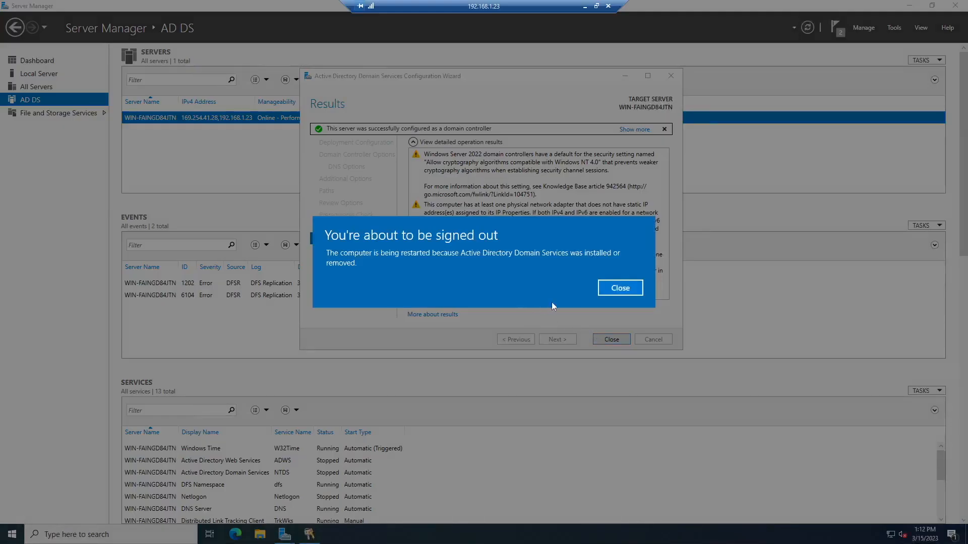
# - Dismiss the sign-out notice and close the configuration wizard and Server Manager
pyautogui.click(620, 288)
pyautogui.click(610, 340)
pyautogui.click(956, 5)
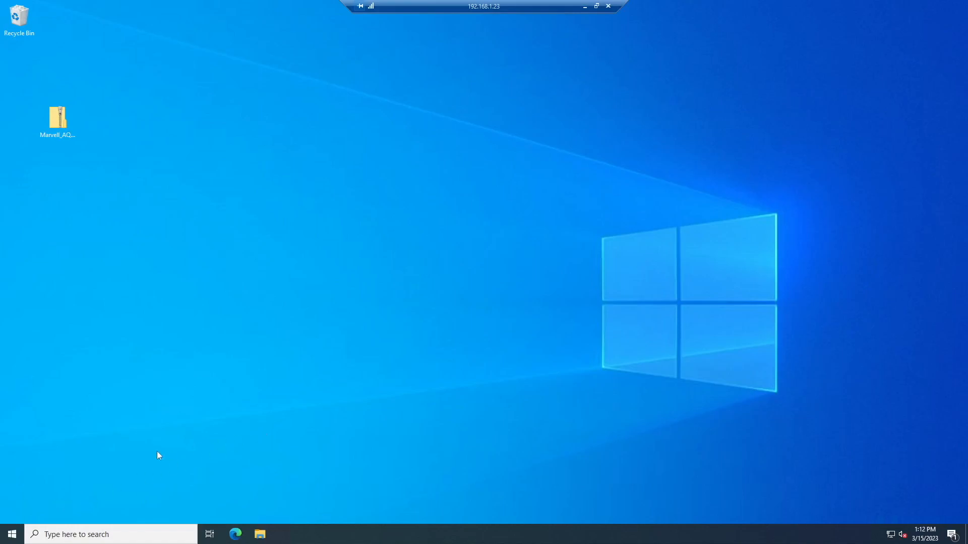
# - Restart the server with the reason Other (Unplanned), and dismiss the ended Remote Desktop session notice
pyautogui.click(12, 534)
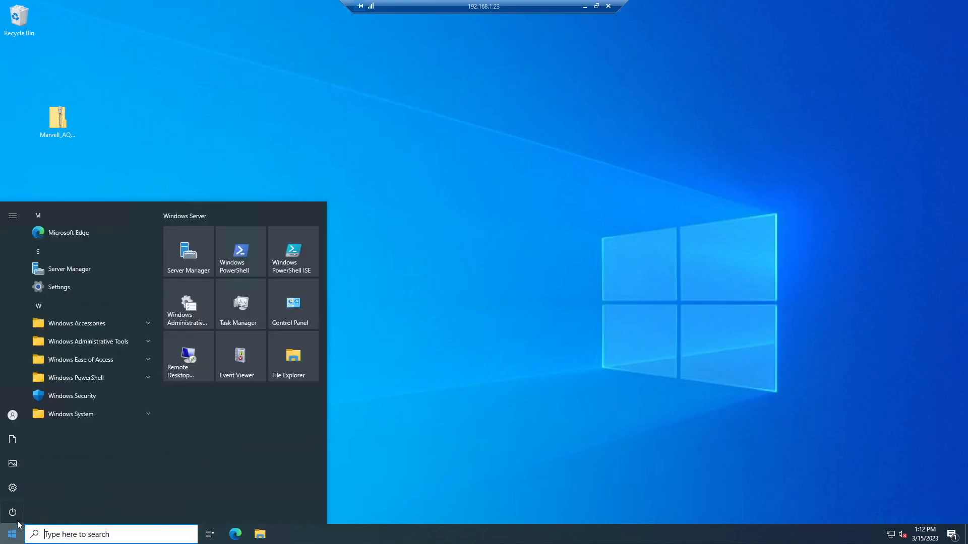
pyautogui.click(18, 514)
pyautogui.click(31, 487)
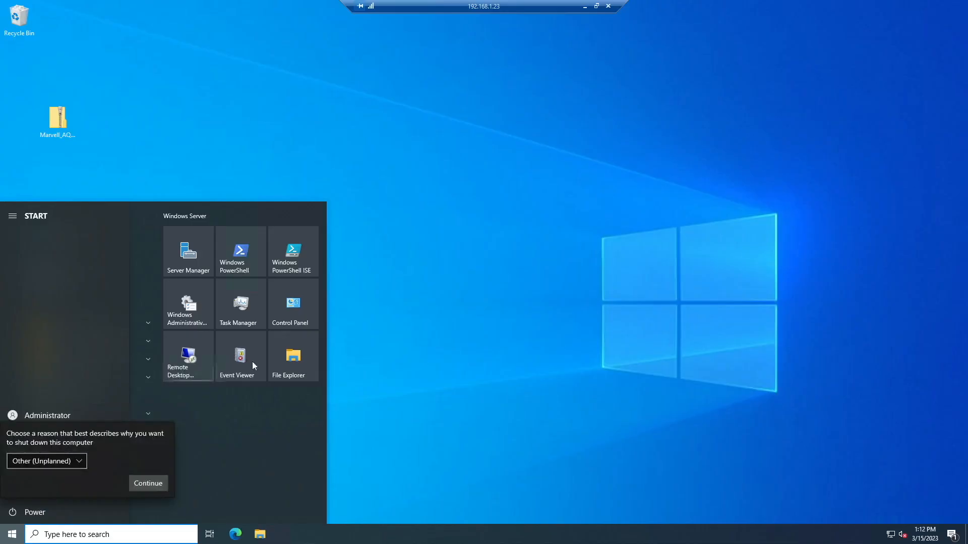
pyautogui.click(147, 482)
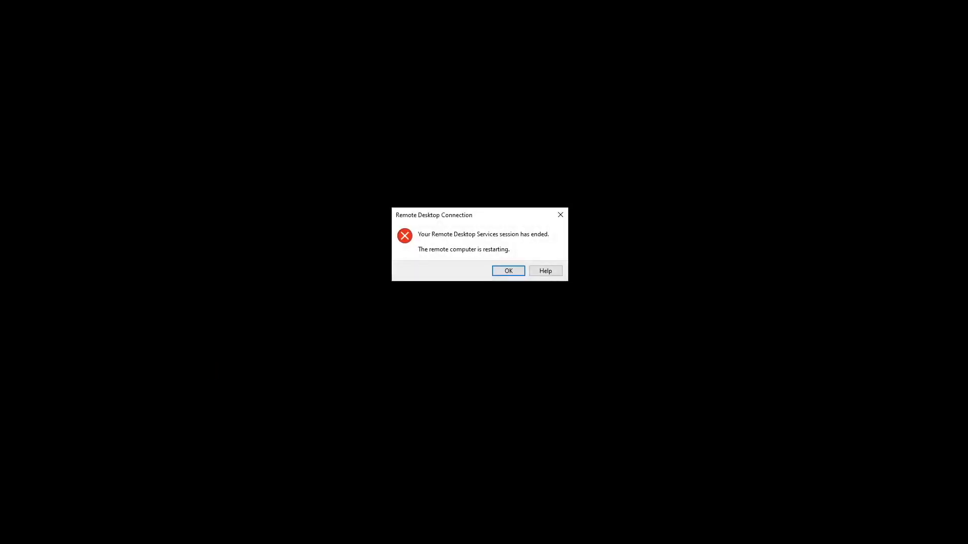
pyautogui.click(519, 271)
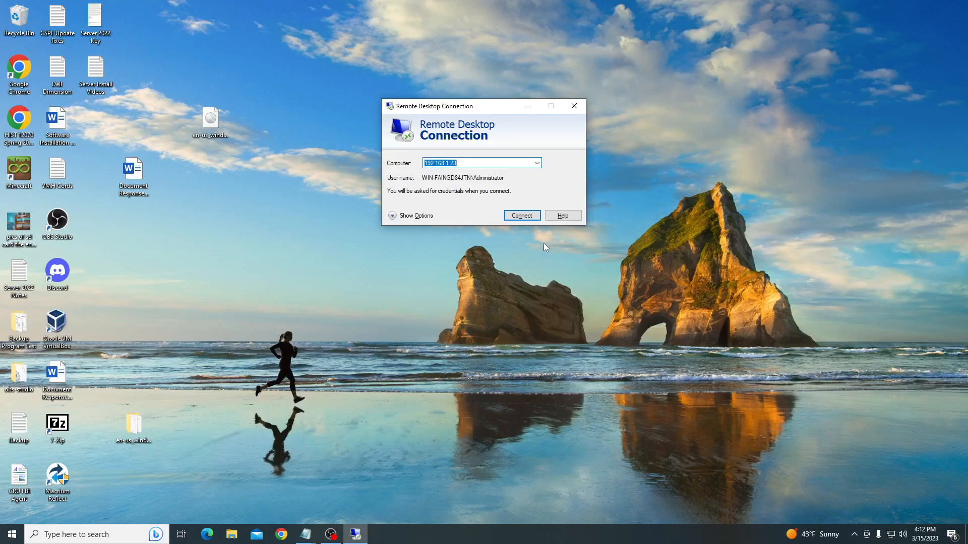
# - Reconnect to 192.168.1.23 through Remote Desktop and try to sign in with the password of the remembered Administrator account
pyautogui.press('Return')
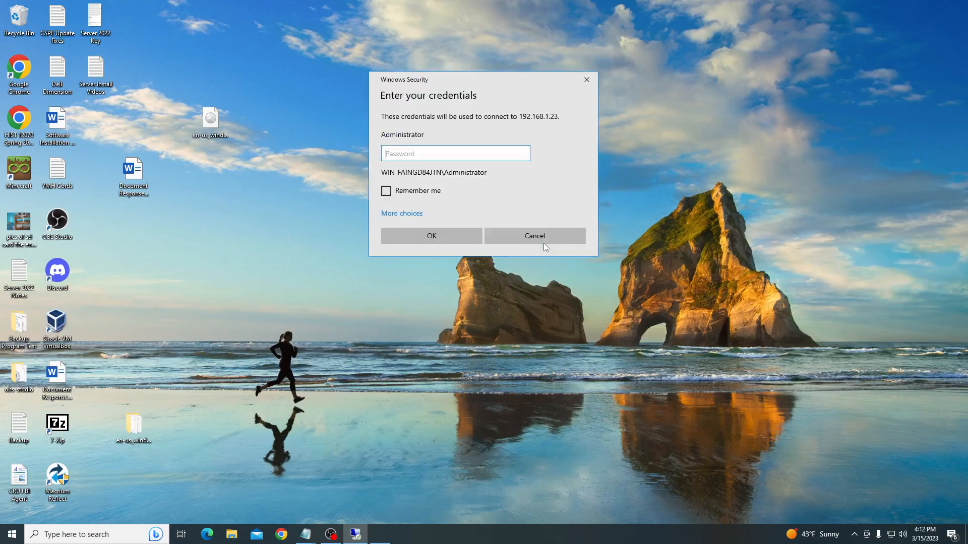
pyautogui.write('aaaaa')
pyautogui.press('Return')
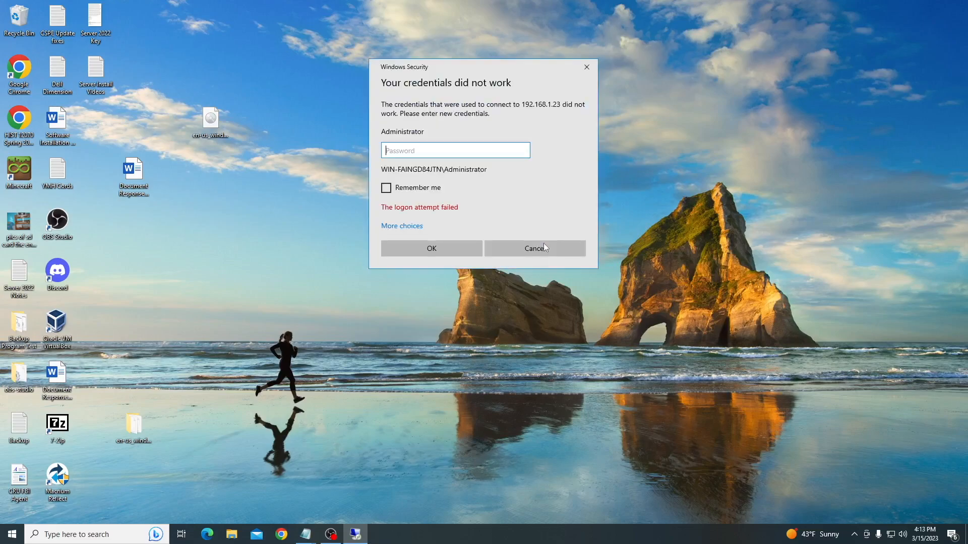
pyautogui.write('a')
pyautogui.press('BackSpace')
pyautogui.write('aaaaaaaaaaa')
pyautogui.press('Return')
pyautogui.write('a')
pyautogui.press('BackSpace')
pyautogui.write('aaaaa')
pyautogui.press('BackSpace')
pyautogui.press('BackSpace')
pyautogui.press('BackSpace')
pyautogui.press('BackSpace')
pyautogui.press('BackSpace')
# - Connect with a different account, TechSavvvvy.net\Administrator, entering its password and accepting the certificate without being asked again for this computer
pyautogui.click(411, 227)
pyautogui.click(451, 273)
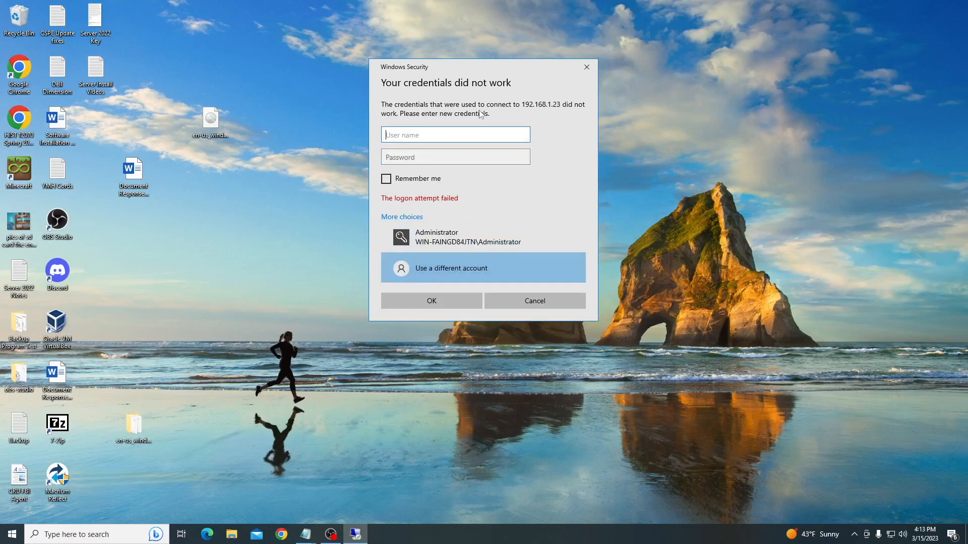
pyautogui.write('TechSavvvvy.net\\Administrator')
pyautogui.press('Tab')
pyautogui.write('••')
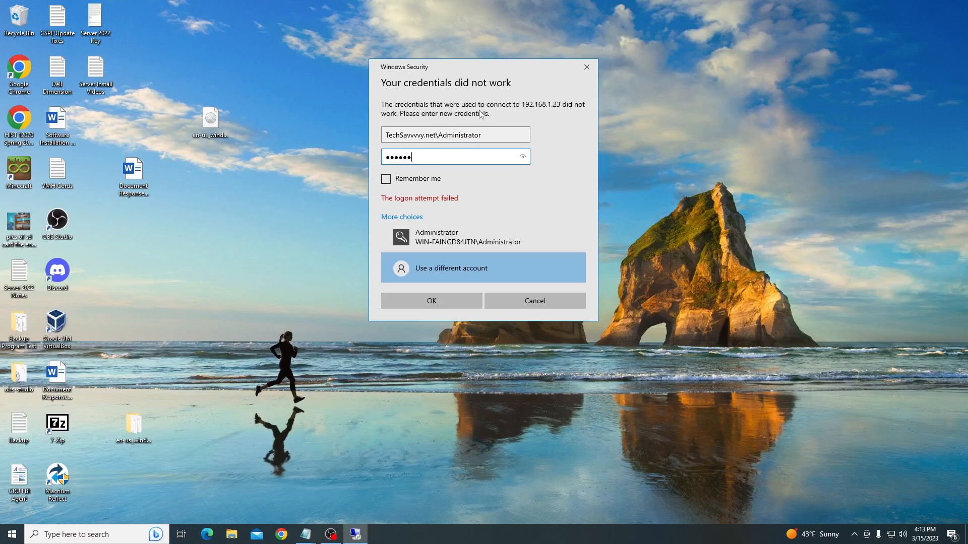
pyautogui.press('Return')
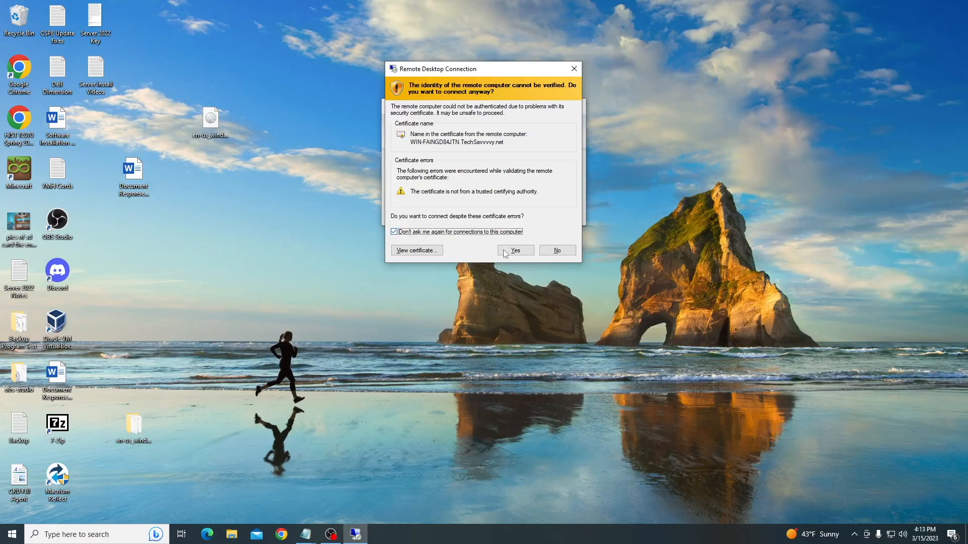
pyautogui.click(519, 252)
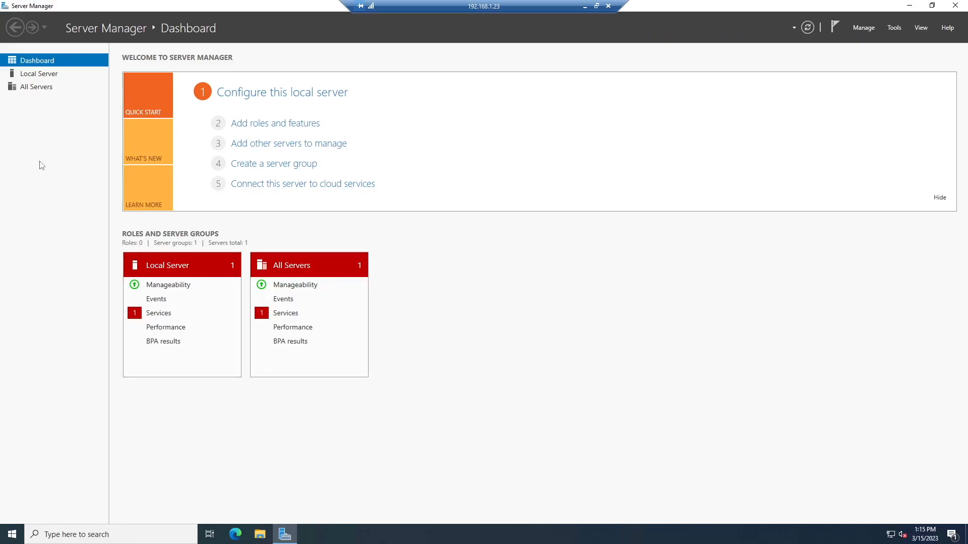
# - Check the server's CPU performance in Task Manager and close it
pyautogui.rightClick(557, 534)
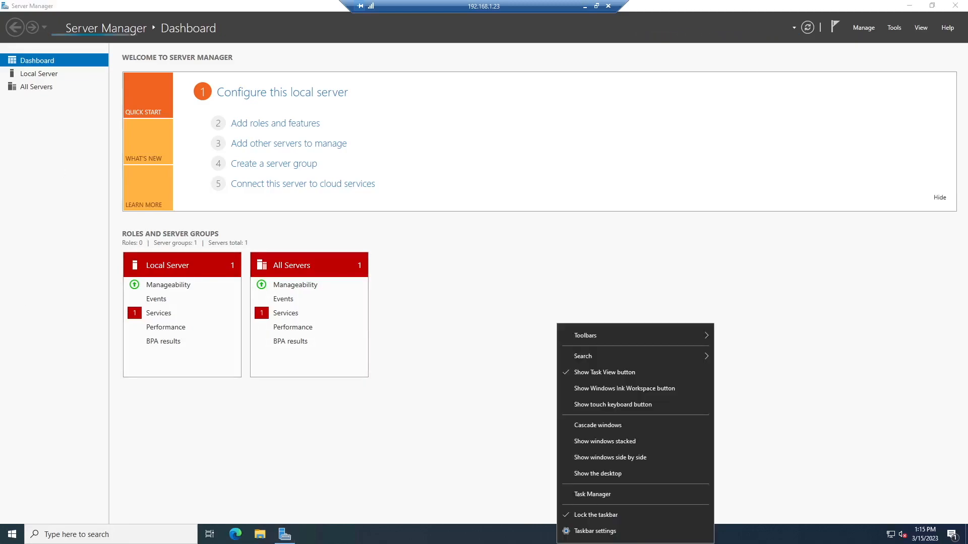
pyautogui.click(577, 495)
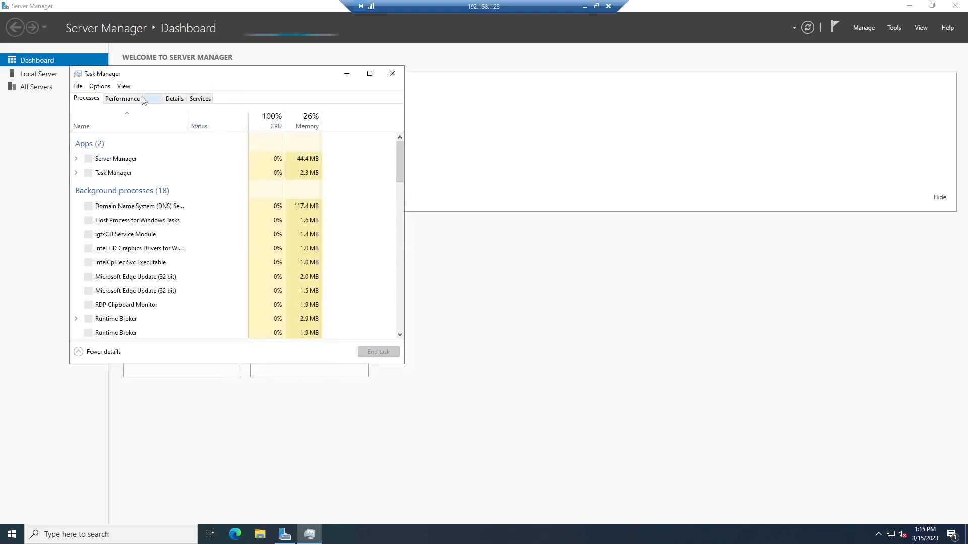
pyautogui.click(128, 98)
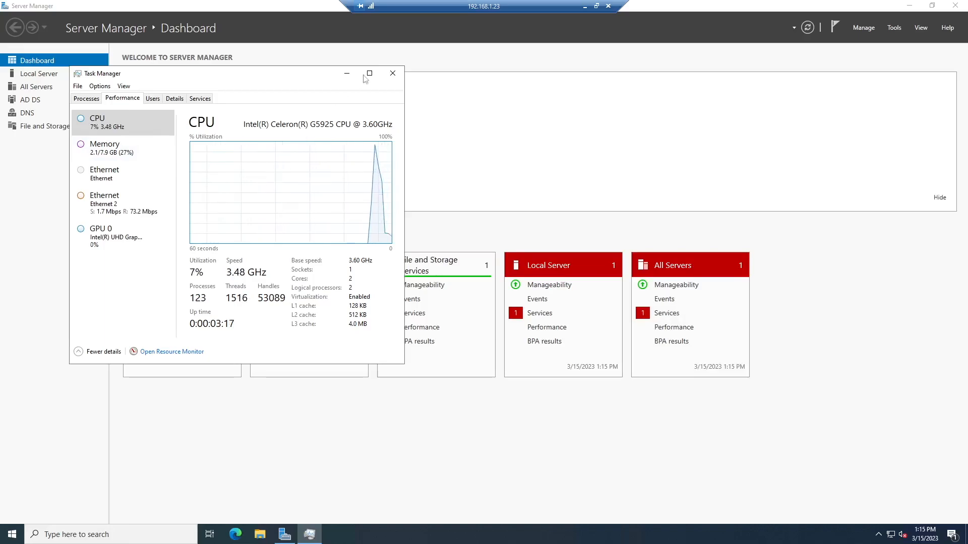
pyautogui.click(392, 73)
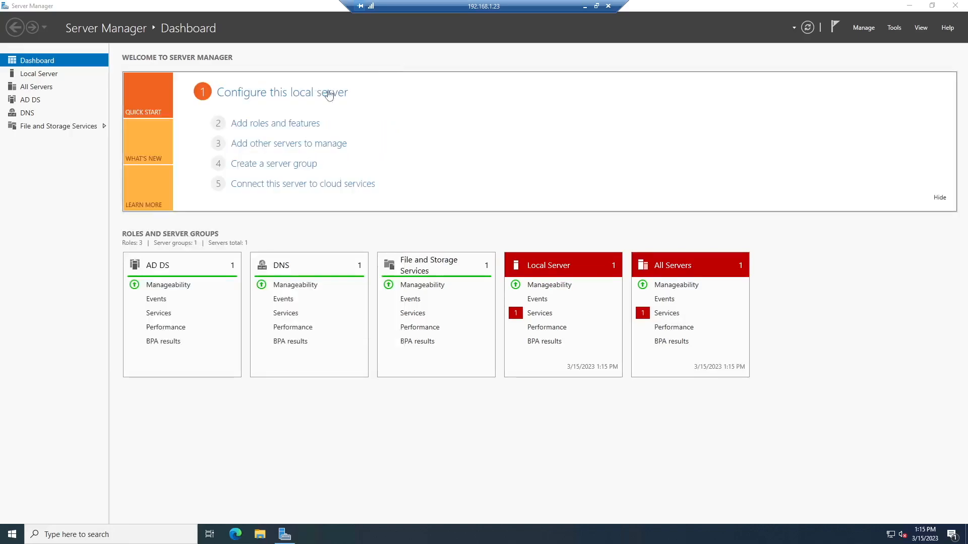
# - Open the Group Policy Management console and expand the TechSavvvvy.net forest
pyautogui.click(893, 28)
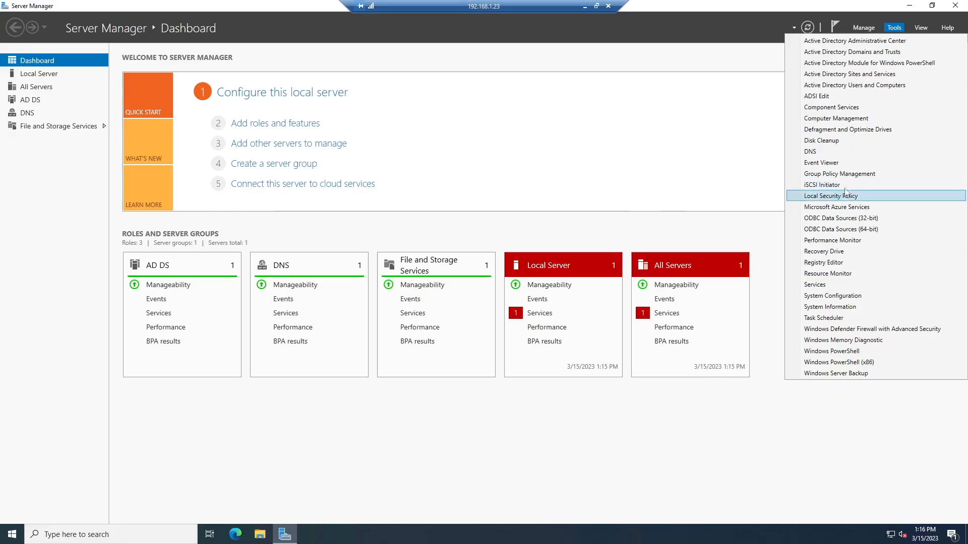
pyautogui.click(838, 174)
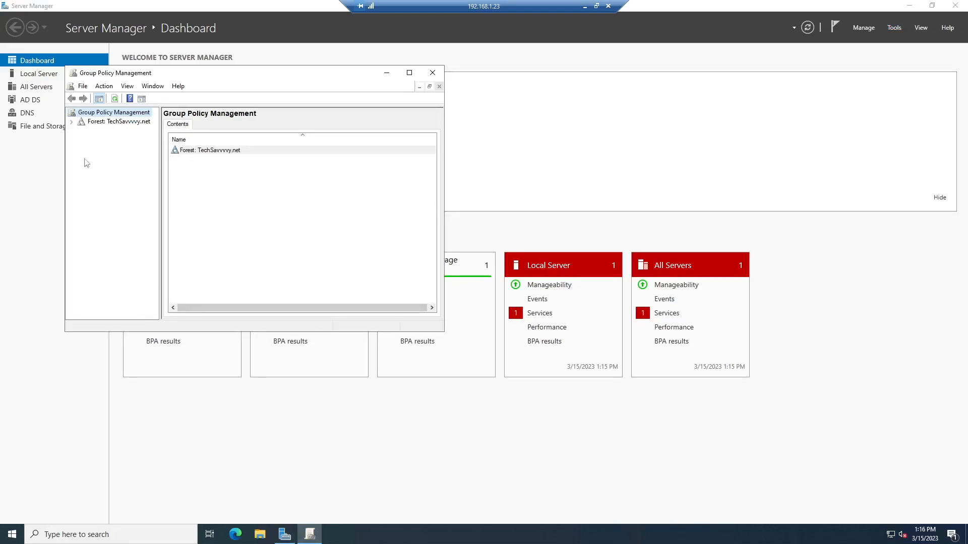
pyautogui.click(71, 122)
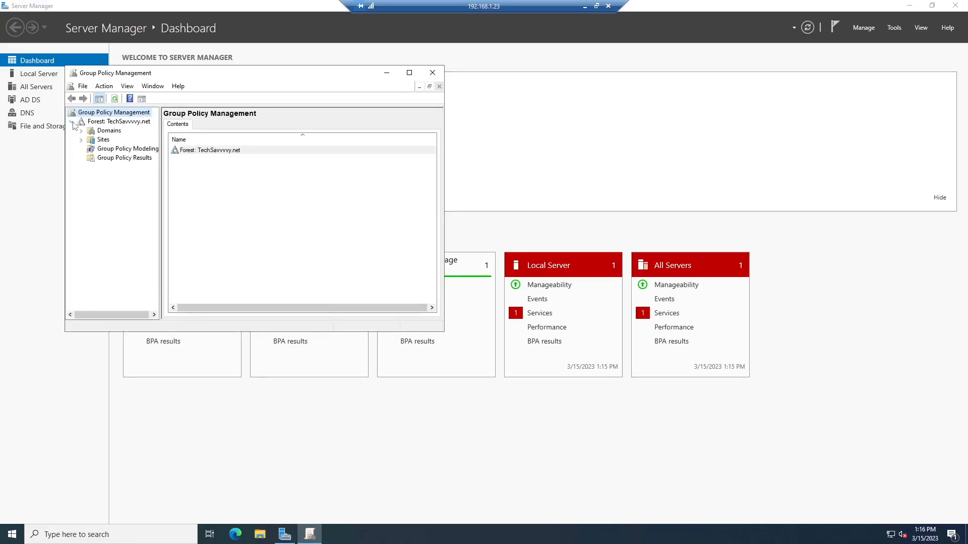
# - Expand Domains and TechSavvvvy.net in the forest tree, and open the Default Domain Policy for editing
pyautogui.rightClick(93, 124)
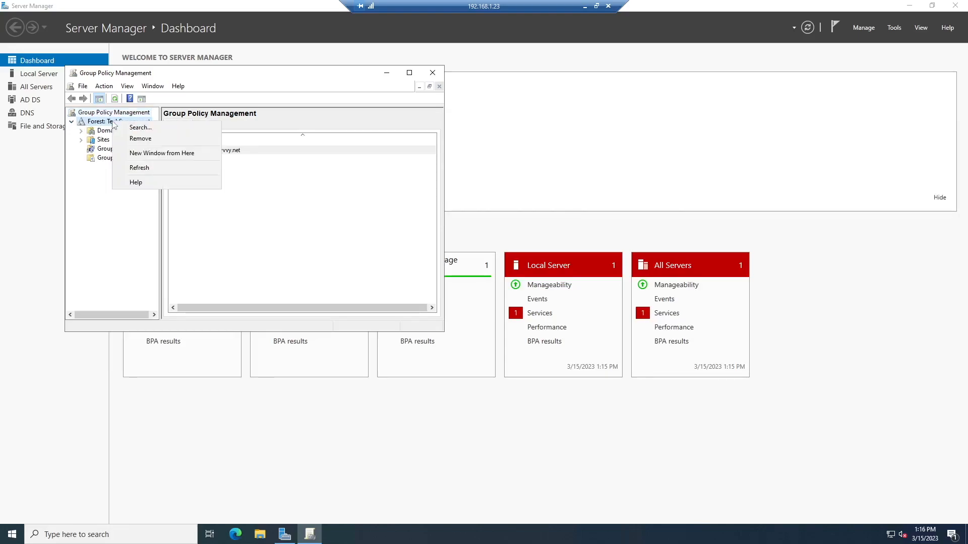
pyautogui.click(98, 131)
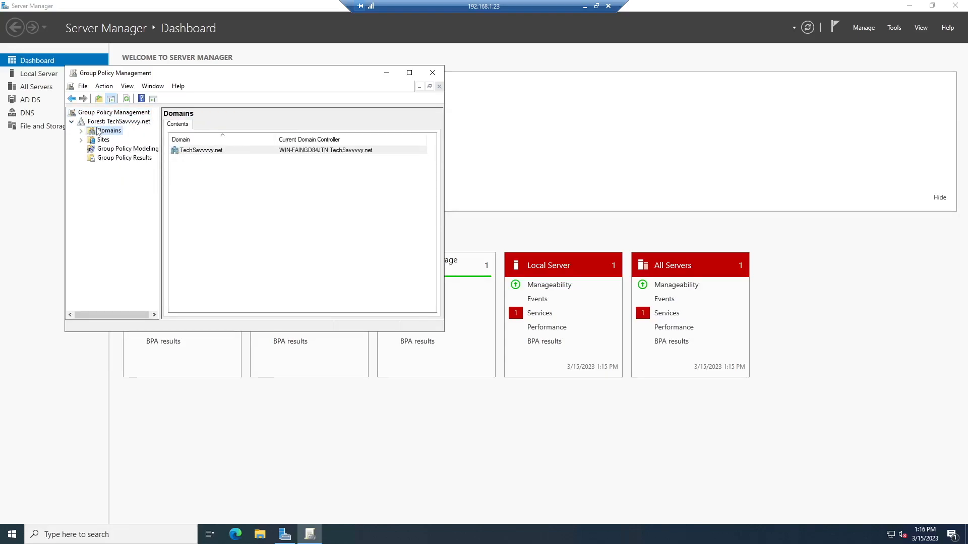
pyautogui.rightClick(97, 130)
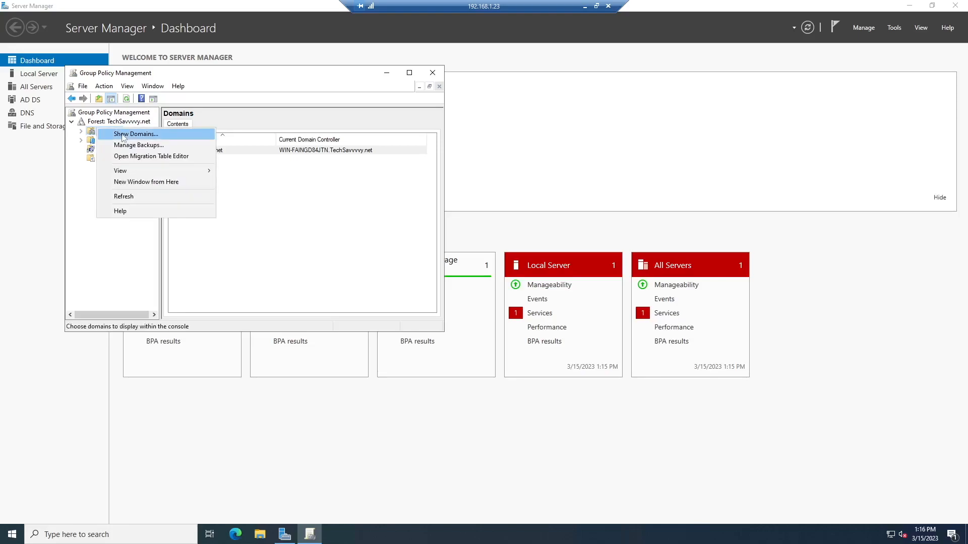
pyautogui.click(90, 130)
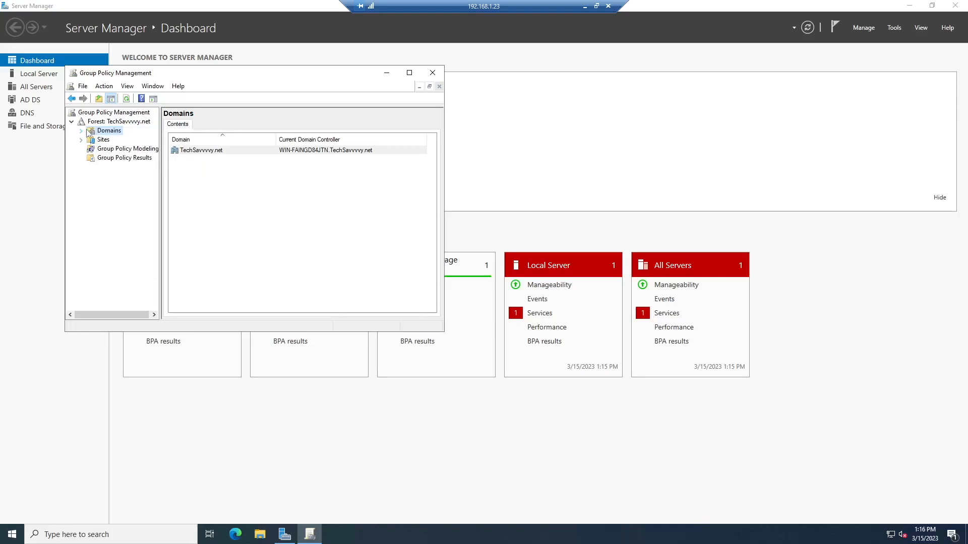
pyautogui.click(82, 131)
pyautogui.click(90, 140)
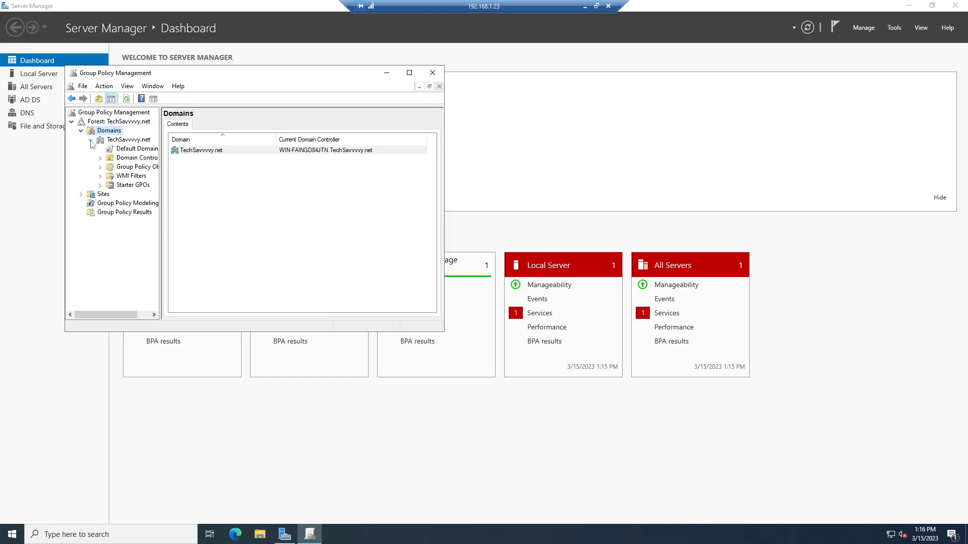
pyautogui.click(111, 149)
pyautogui.click(313, 225)
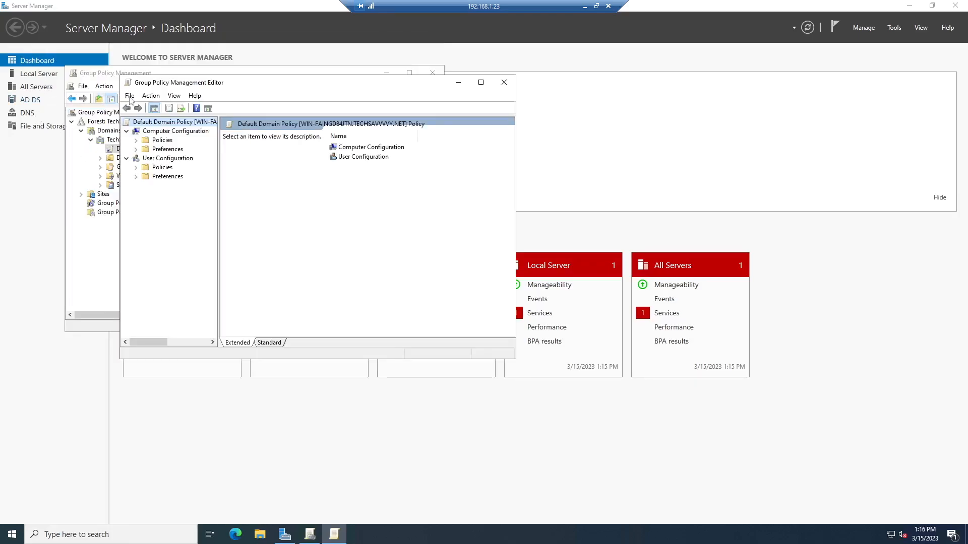
# - Open the Password Policy under Computer Configuration > Policies > Windows Settings > Security Settings > Account Policies
pyautogui.moveTo(262, 87); pyautogui.dragTo(283, 106)
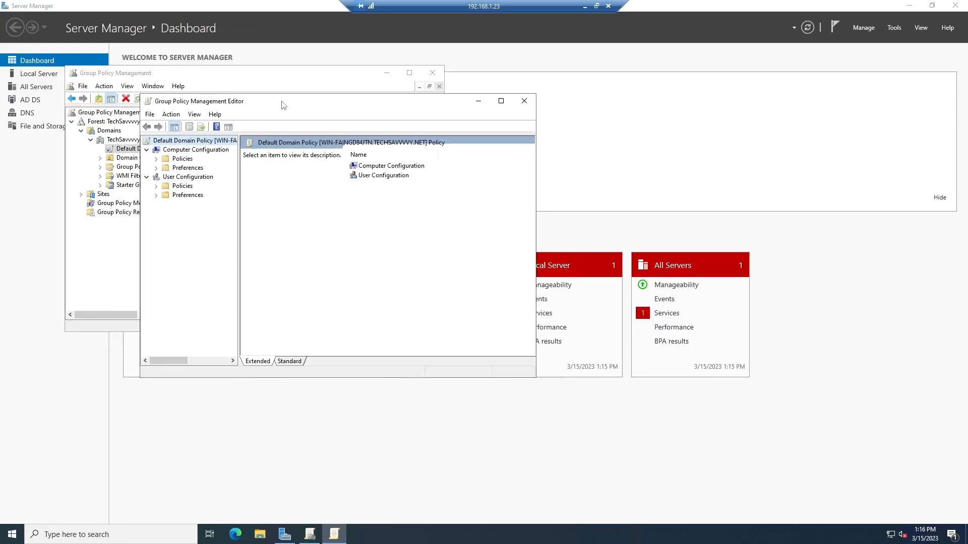
pyautogui.click(156, 160)
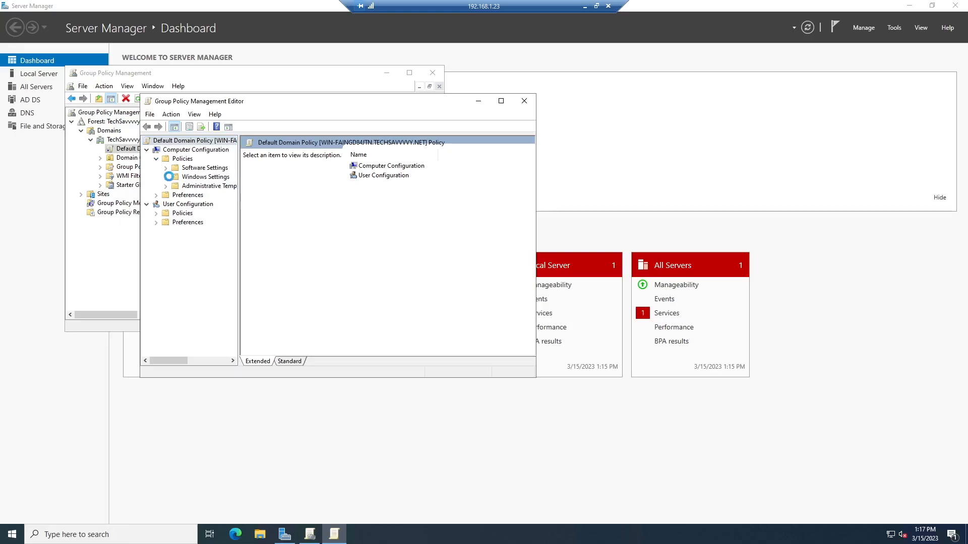
pyautogui.click(166, 177)
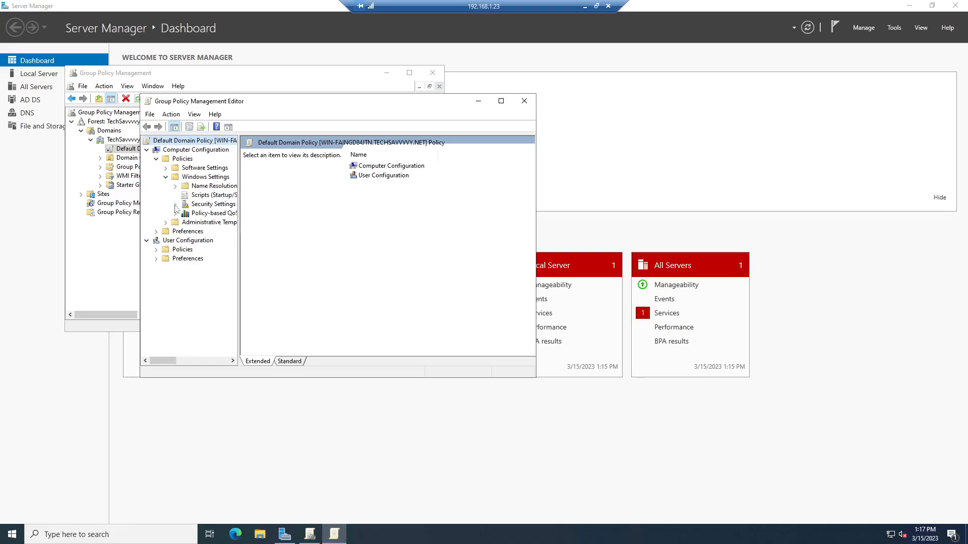
pyautogui.click(176, 204)
pyautogui.moveTo(161, 362); pyautogui.dragTo(170, 361)
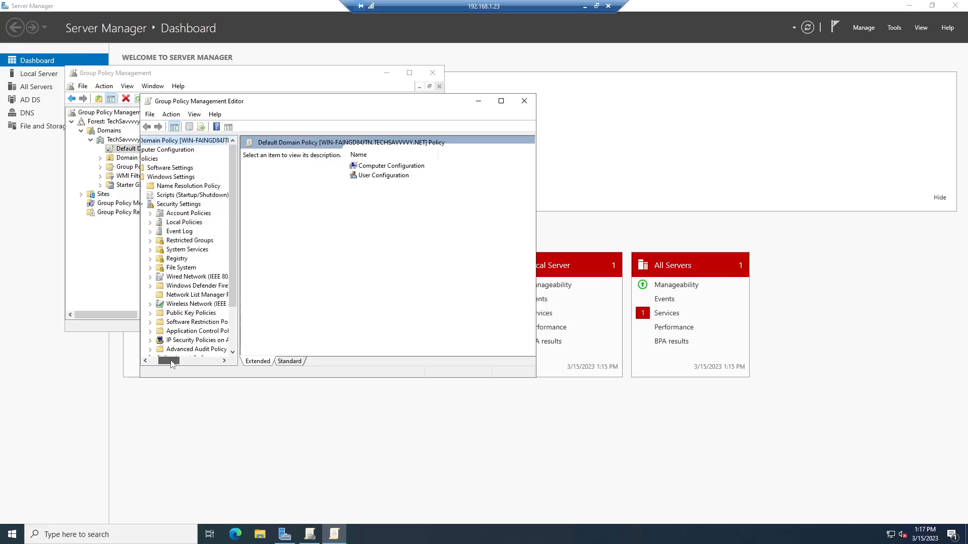
pyautogui.click(194, 214)
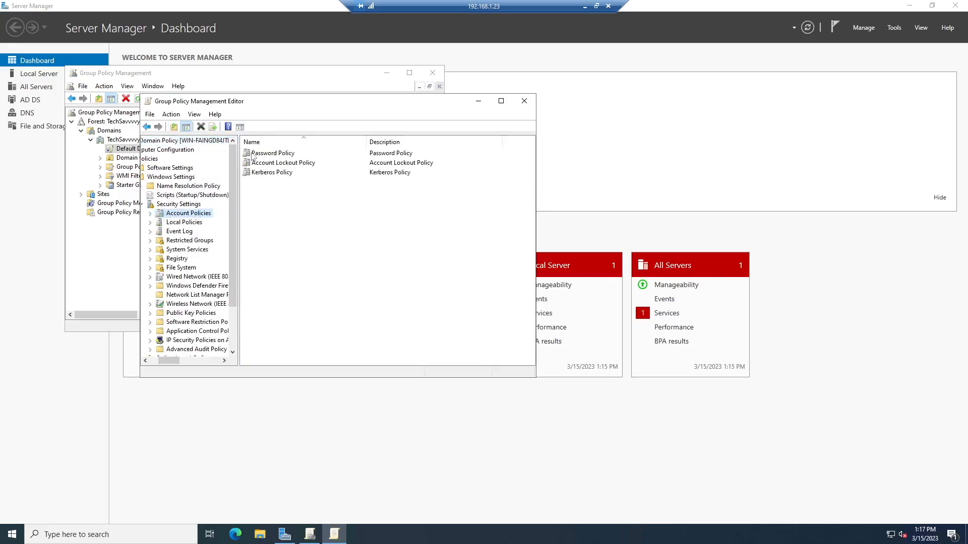
pyautogui.doubleClick(252, 154)
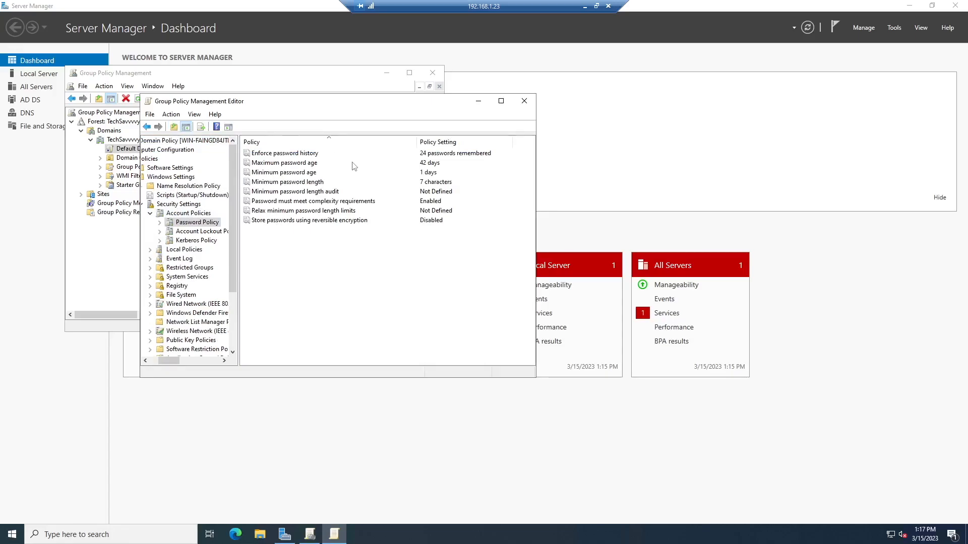
# - Disable the "Password must meet complexity requirements" policy and close the policy editor and the Group Policy Management console
pyautogui.click(322, 201)
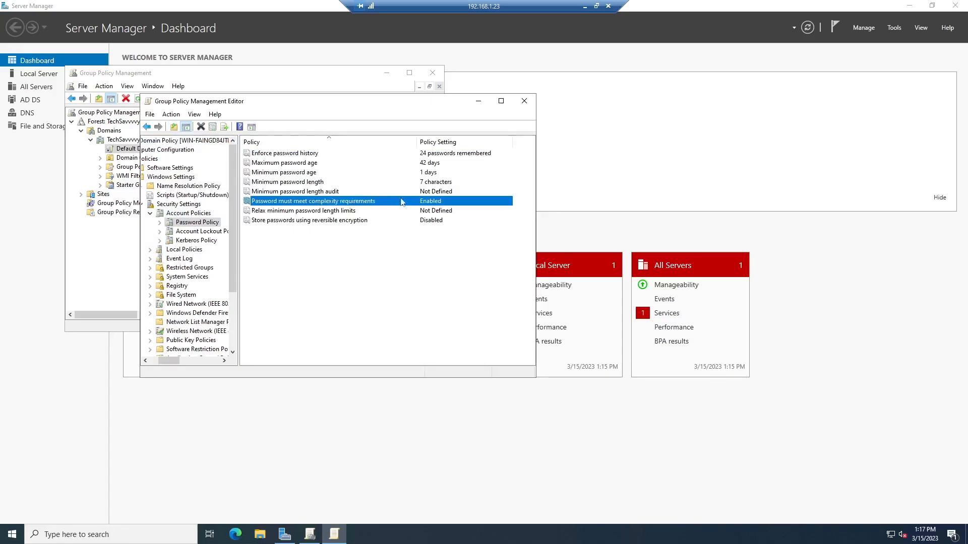
pyautogui.rightClick(351, 202)
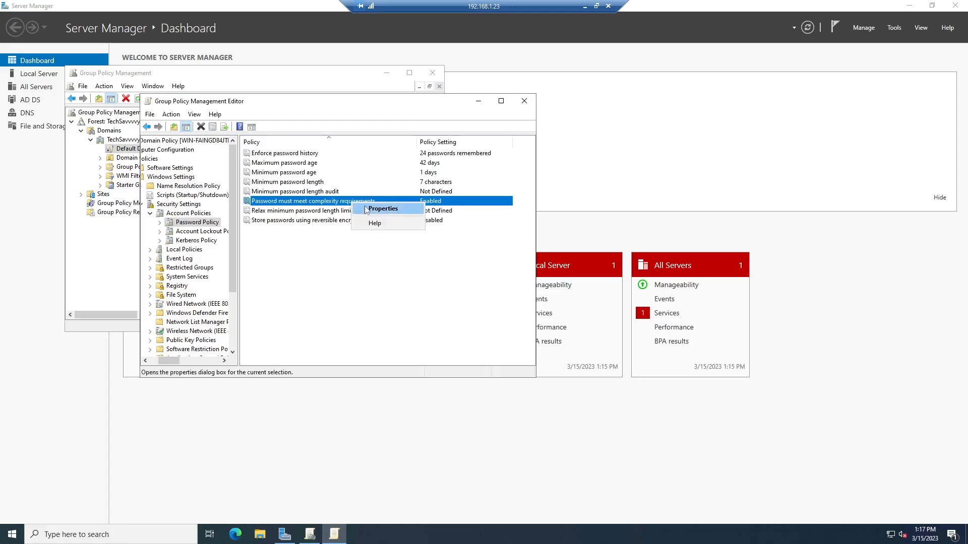
pyautogui.click(364, 207)
pyautogui.click(279, 196)
pyautogui.click(422, 353)
pyautogui.click(328, 357)
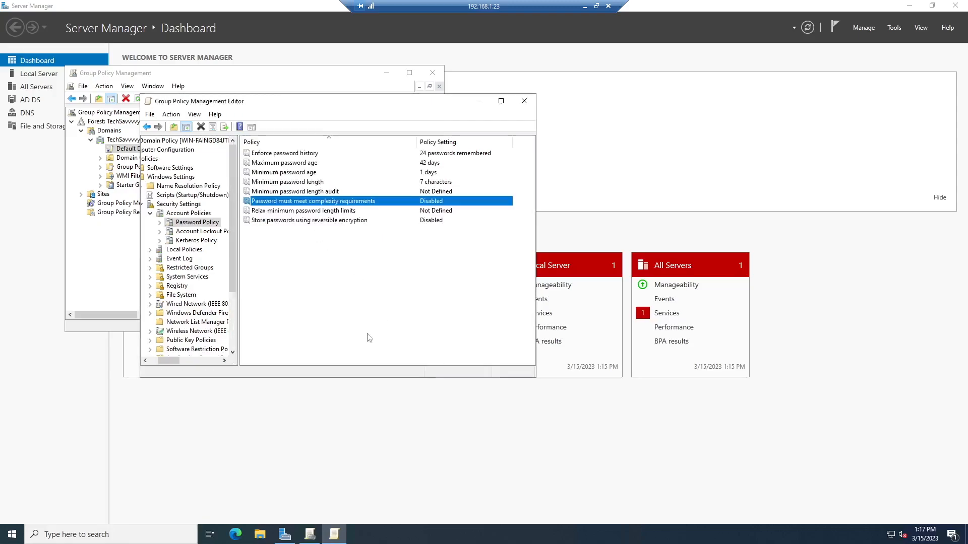
pyautogui.click(524, 101)
pyautogui.click(432, 73)
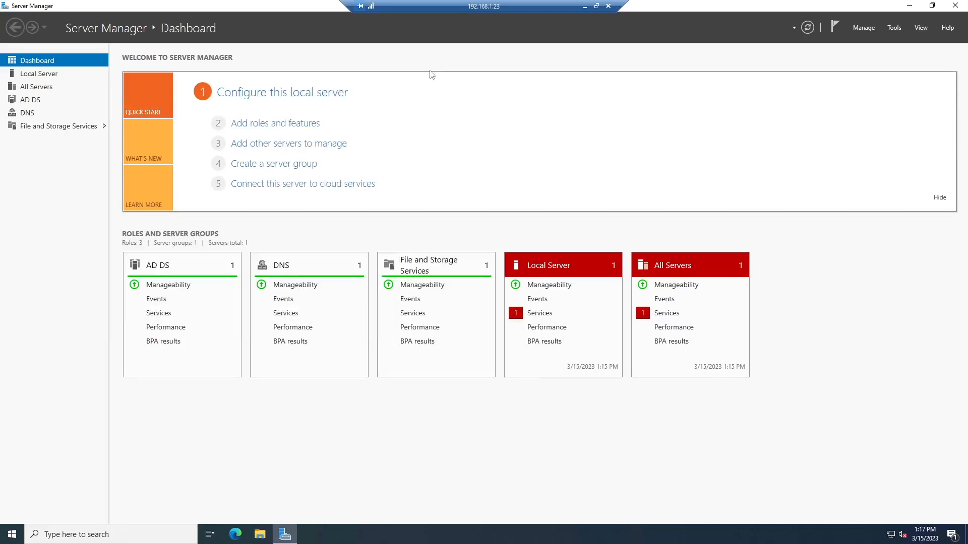
# - Force a policy refresh from a command prompt with gpupdate /force, and close the prompt
pyautogui.press('super+r')
pyautogui.write('cmd')
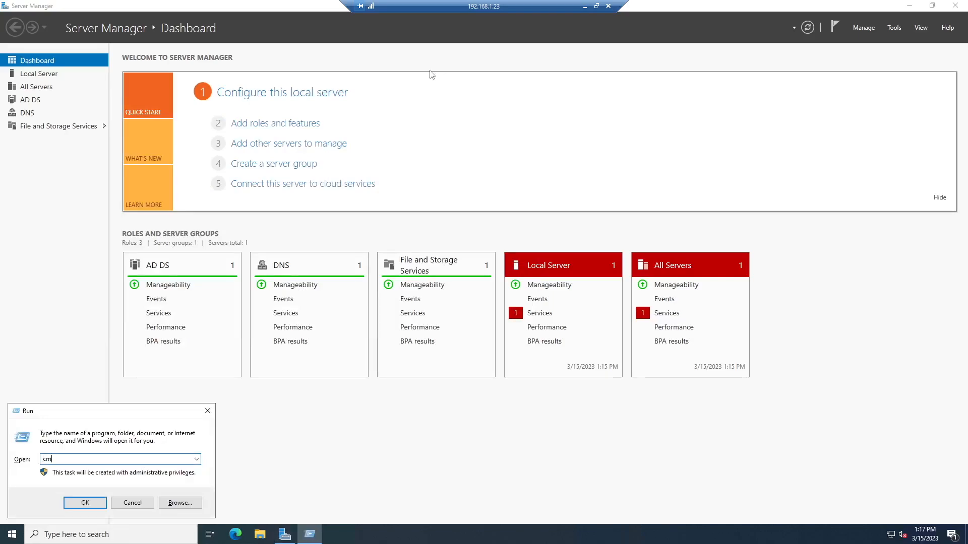
pyautogui.press('Return')
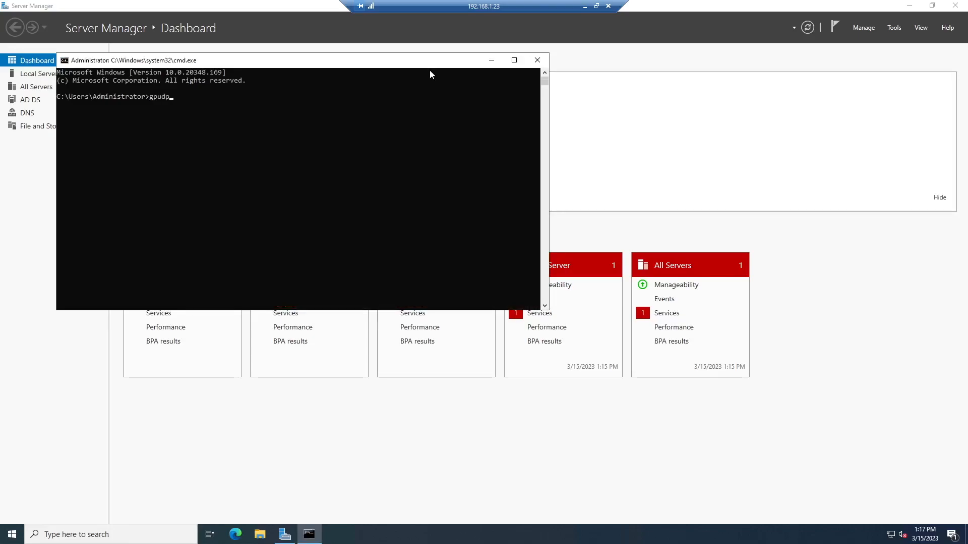
pyautogui.write('gpud')
pyautogui.press('BackSpace')
pyautogui.write('p')
pyautogui.write('date /fporce')
pyautogui.press('Return')
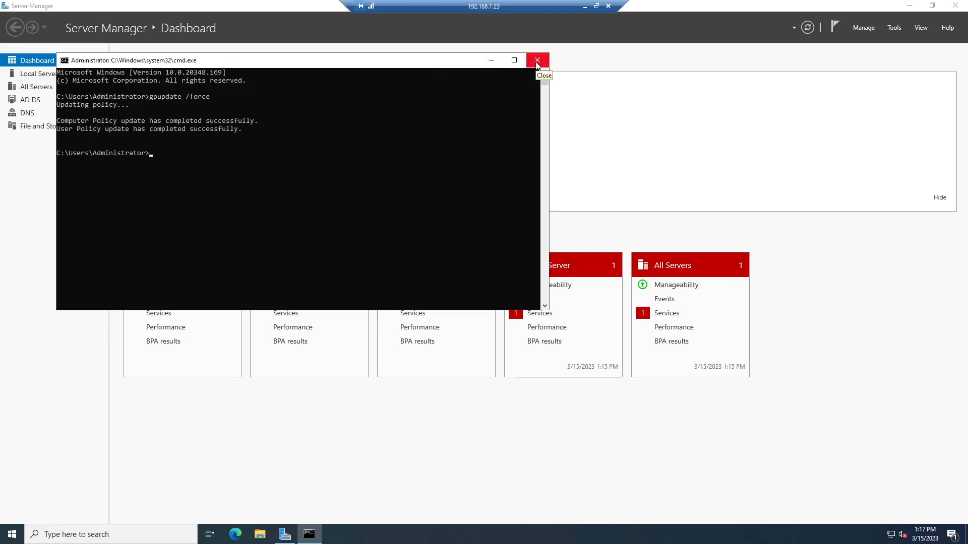
pyautogui.click(537, 61)
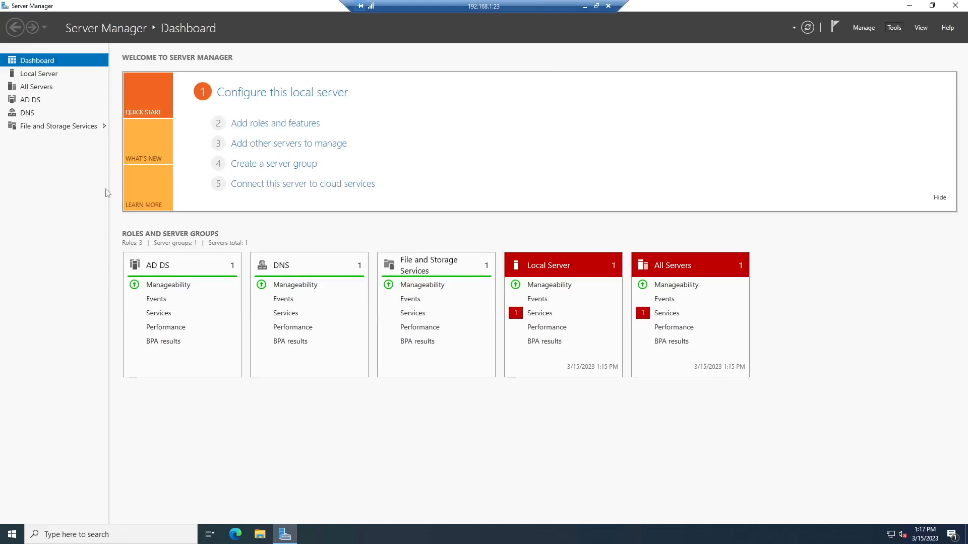
# - Open Active Directory Administrative Center maximized and go to the Users container of TechSavvvvy (local)
pyautogui.click(894, 27)
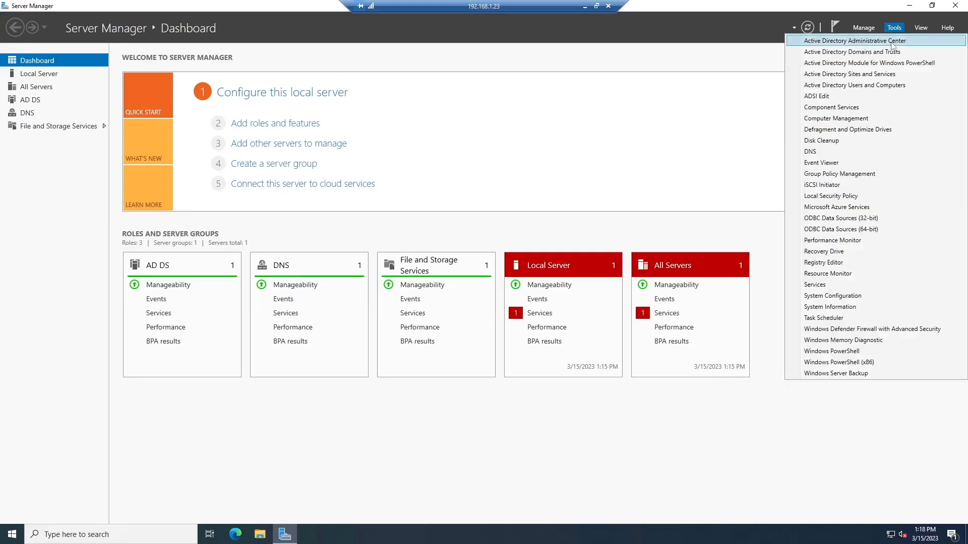
pyautogui.click(918, 45)
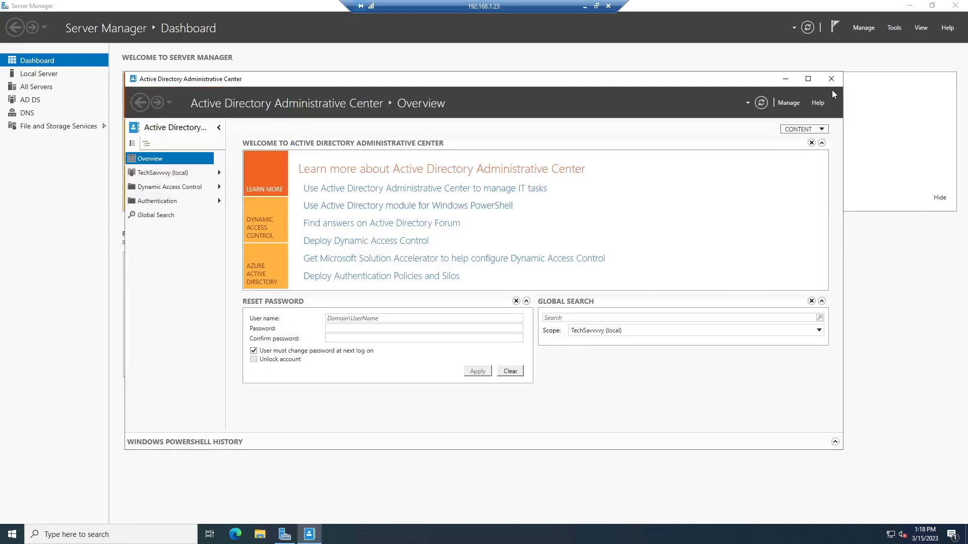
pyautogui.click(807, 79)
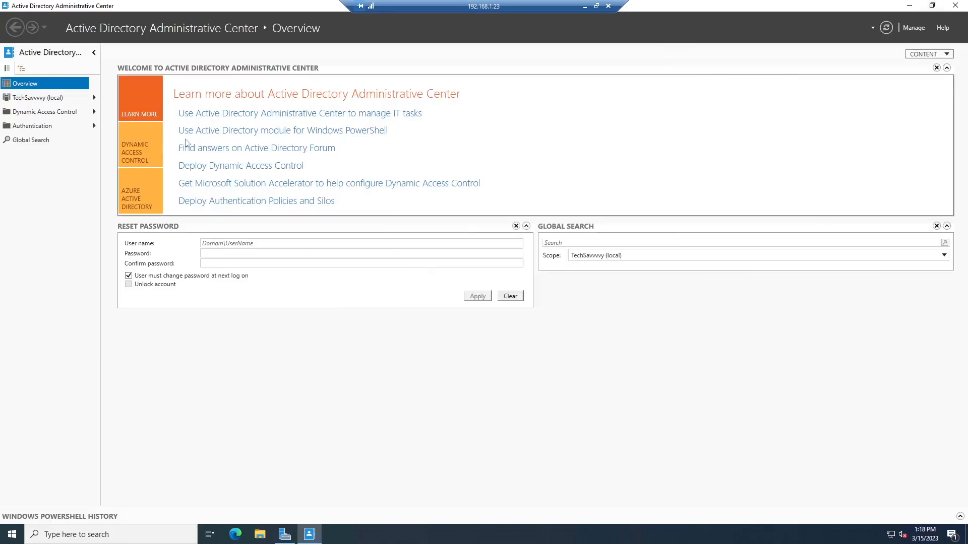
pyautogui.click(59, 99)
pyautogui.doubleClick(119, 252)
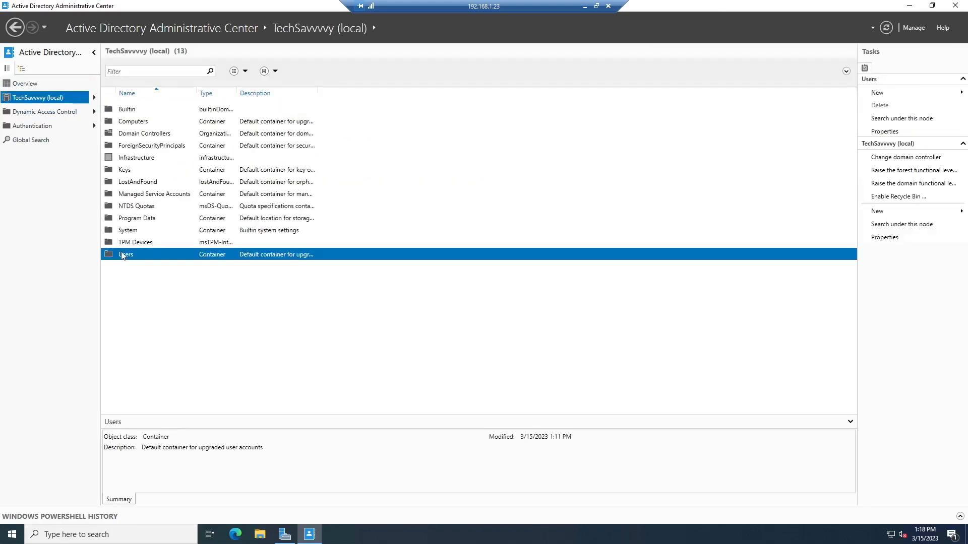
# - Start a new user in the Users container with first name TechSavvvvy and SamAccountName logon TechSavvvvy
pyautogui.rightClick(180, 385)
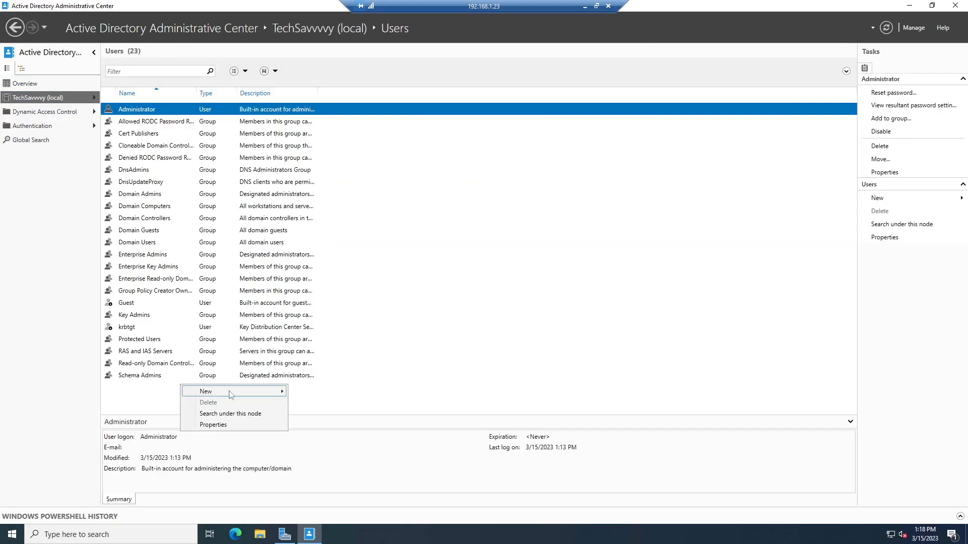
pyautogui.moveTo(229, 392)
pyautogui.click(341, 413)
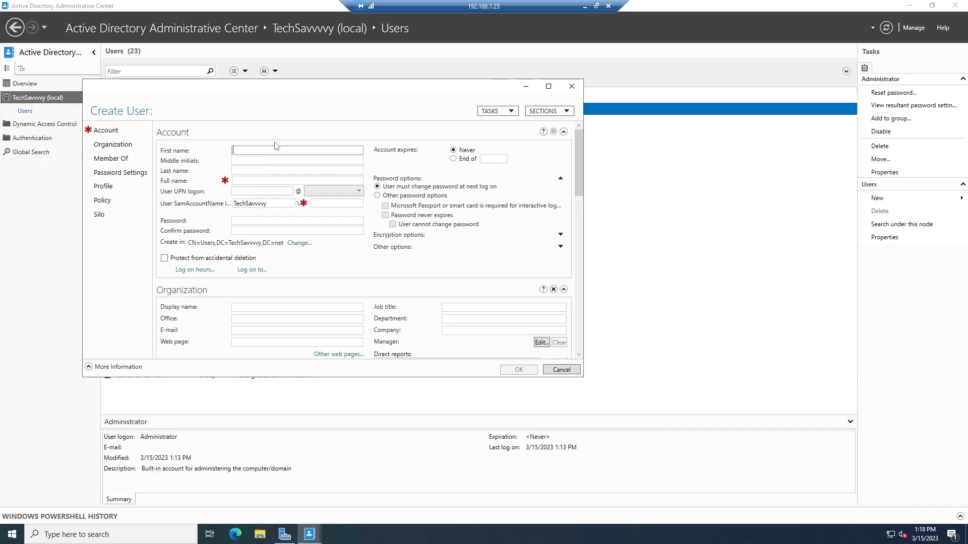
pyautogui.write('TechSavvvvy')
pyautogui.press('Tab')
pyautogui.press('Tab')
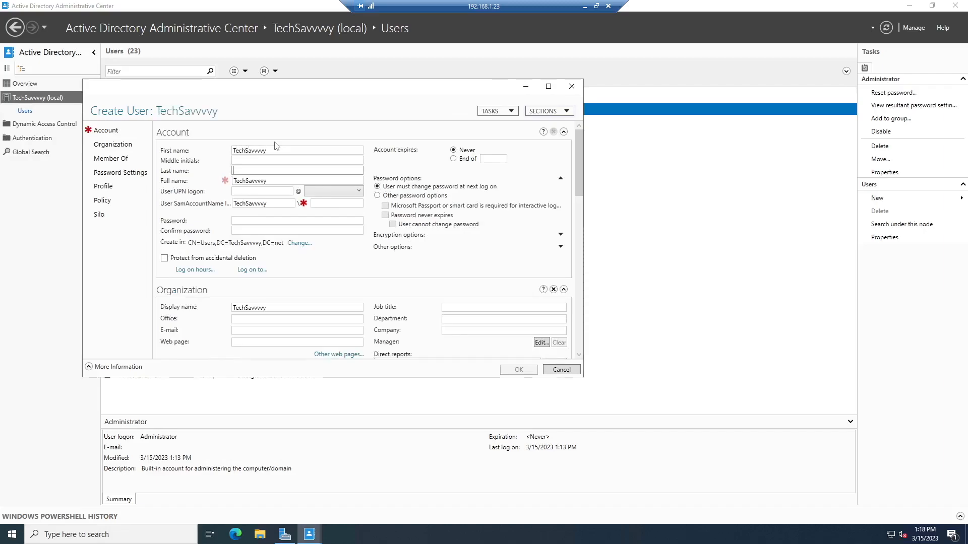
pyautogui.press('Tab')
pyautogui.press('Tab')
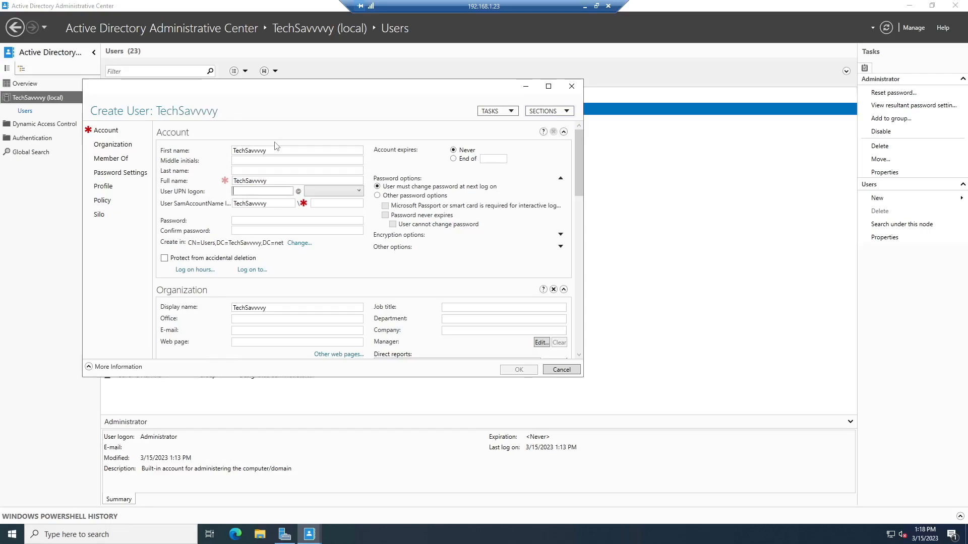
pyautogui.press('Tab')
pyautogui.press('Tab')
pyautogui.press('Tab')
pyautogui.write('TechSav')
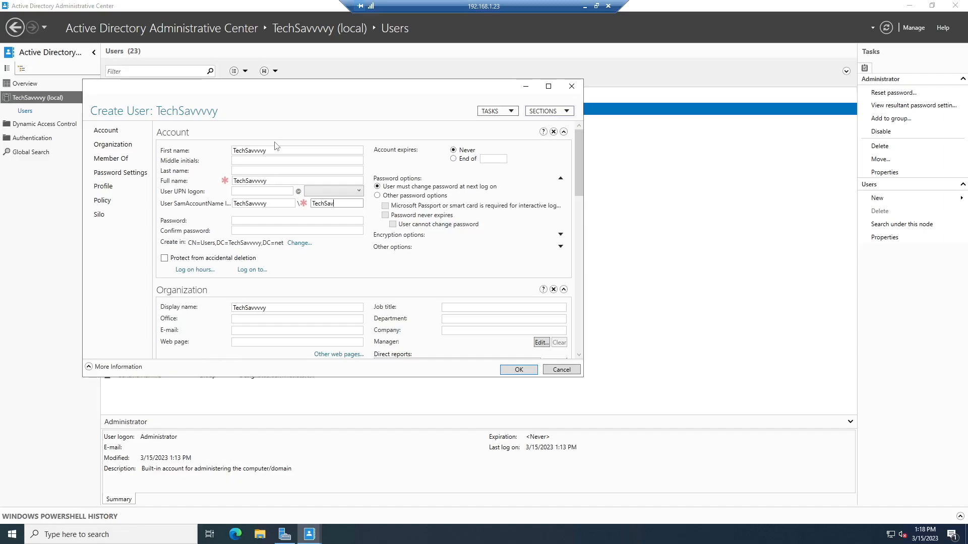
# - Enter the new user's account password and its confirmation
pyautogui.press('Tab')
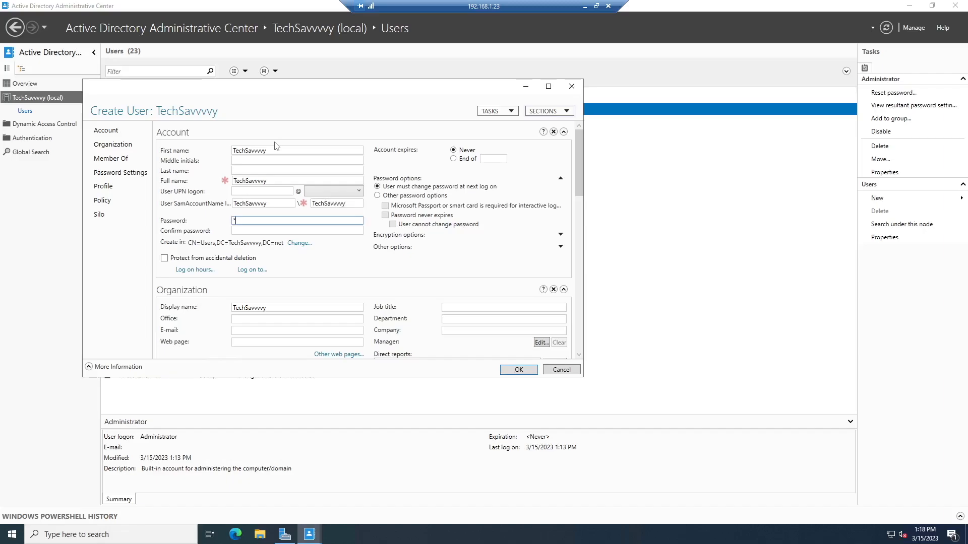
pyautogui.press('Tab')
pyautogui.write('*****')
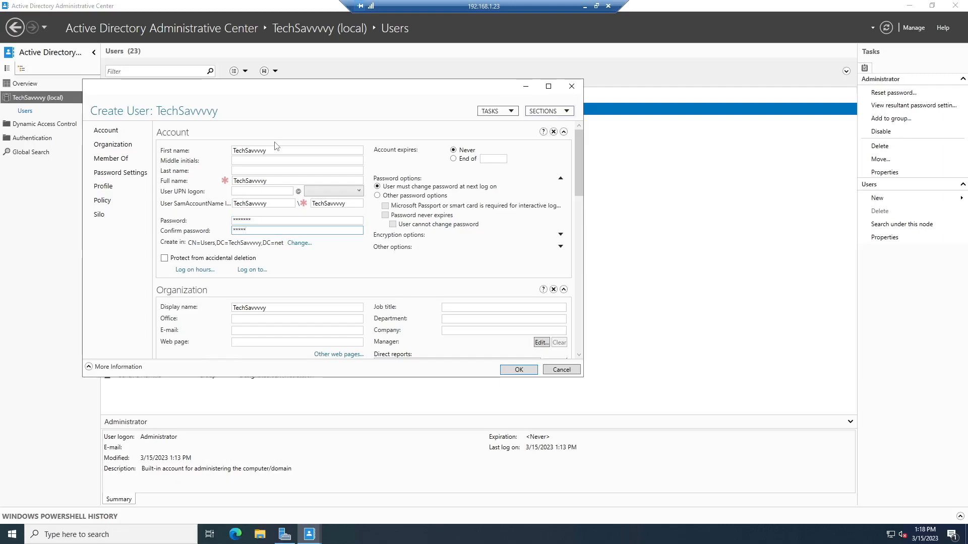
pyautogui.write('*')
# - Choose Other password options for the new user, with User cannot change password enabled and Password never expires cleared
pyautogui.click(416, 196)
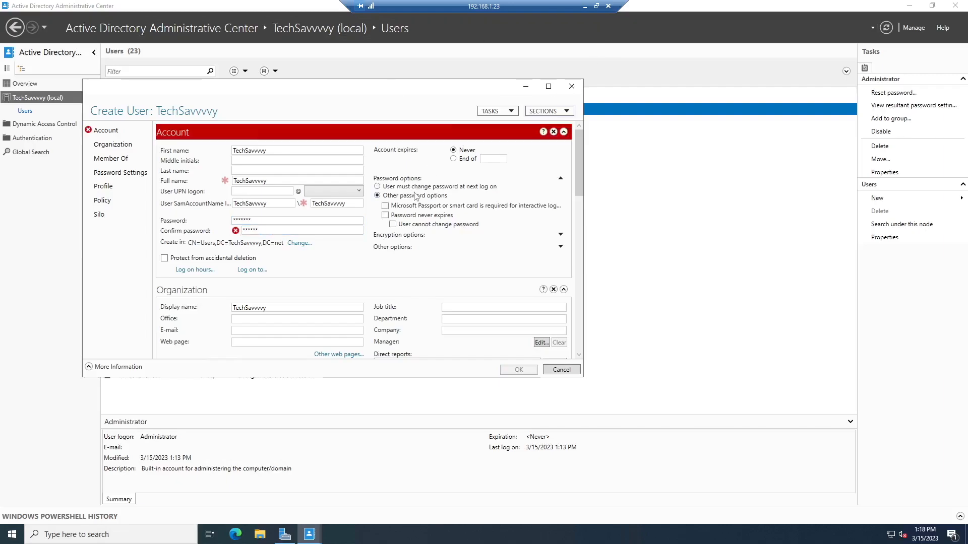
pyautogui.click(424, 221)
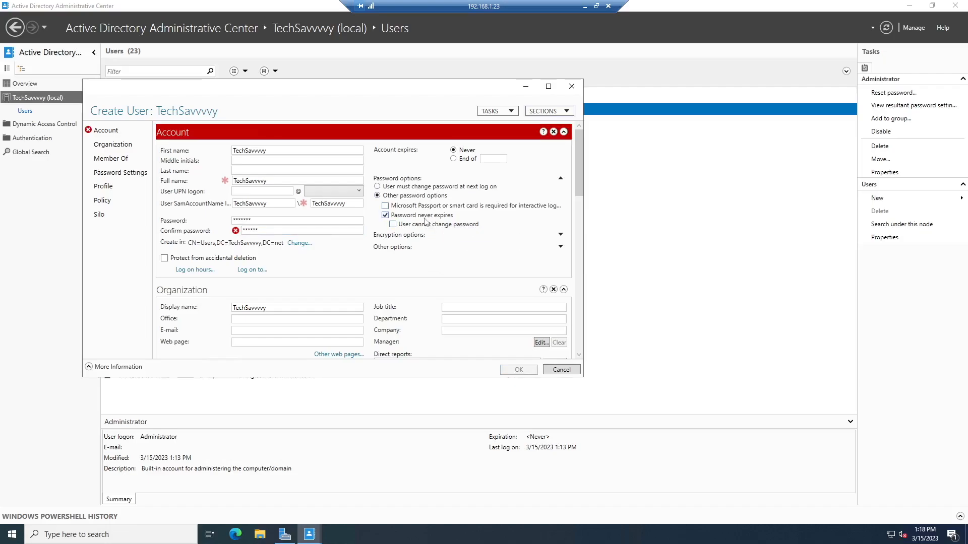
pyautogui.click(422, 228)
pyautogui.click(422, 217)
pyautogui.click(543, 133)
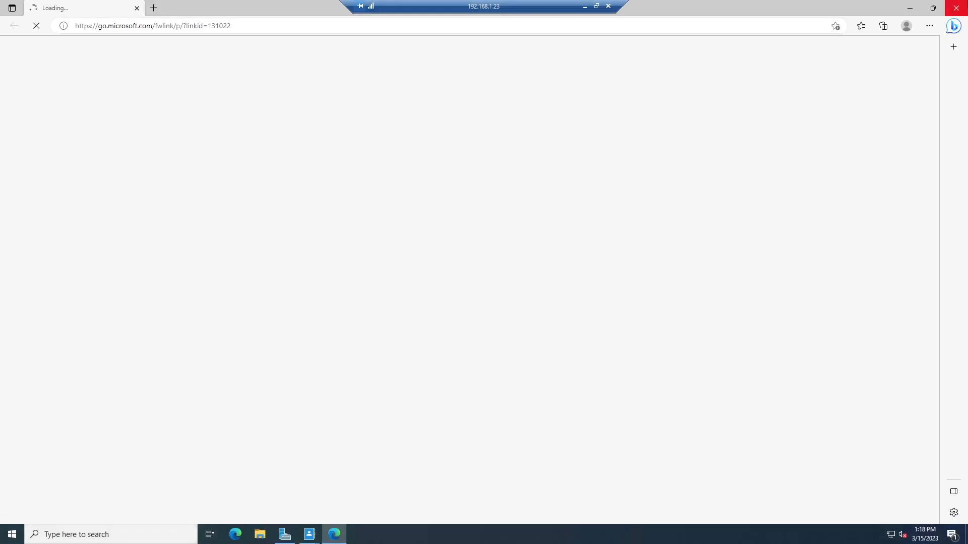
pyautogui.click(956, 8)
pyautogui.click(297, 171)
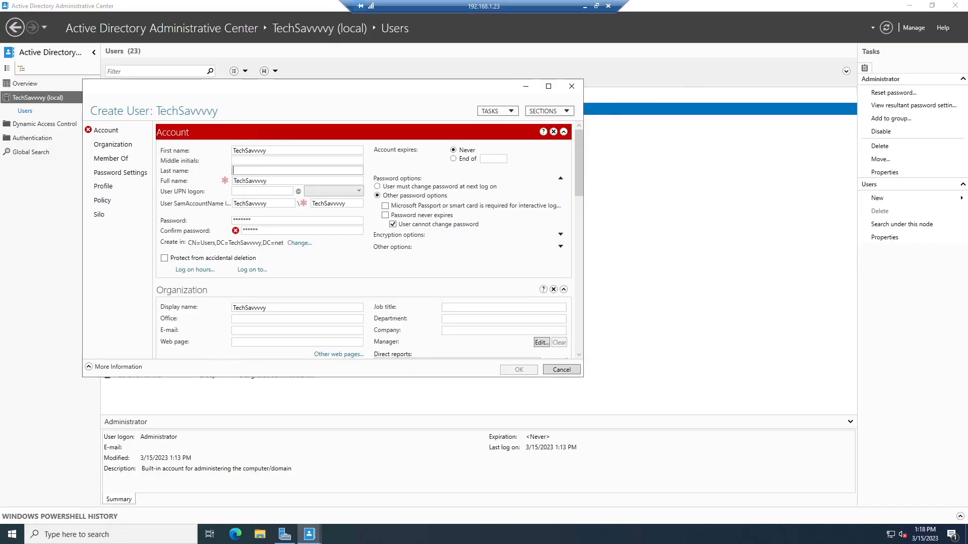
pyautogui.write('TS')
pyautogui.press('Tab')
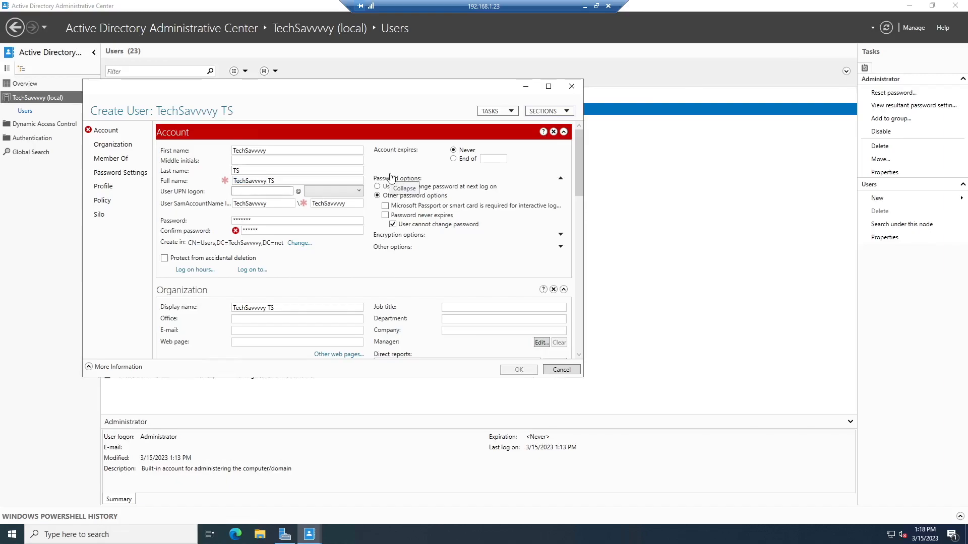
pyautogui.click(554, 131)
pyautogui.scroll(-1, 291, 176)
pyautogui.scroll(1, 291, 177)
pyautogui.click(133, 131)
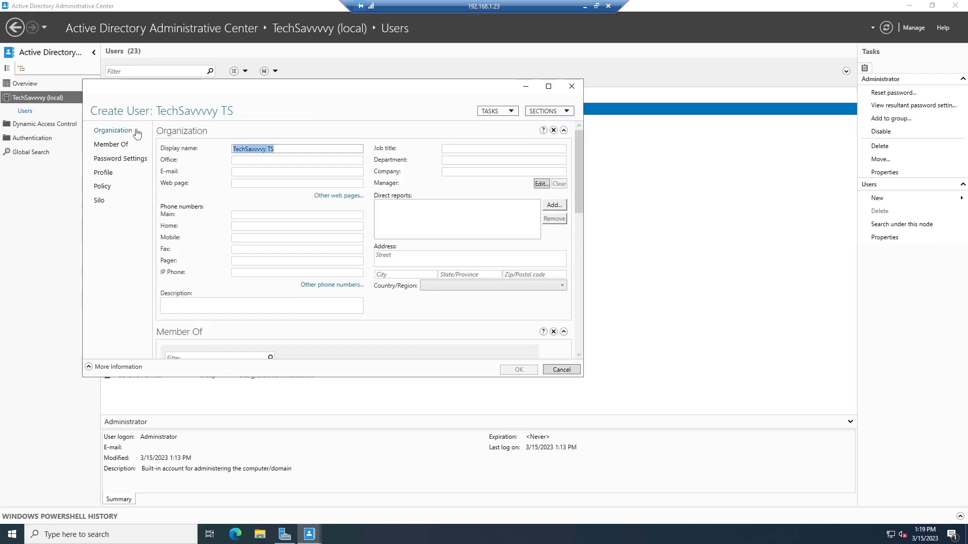
pyautogui.click(570, 92)
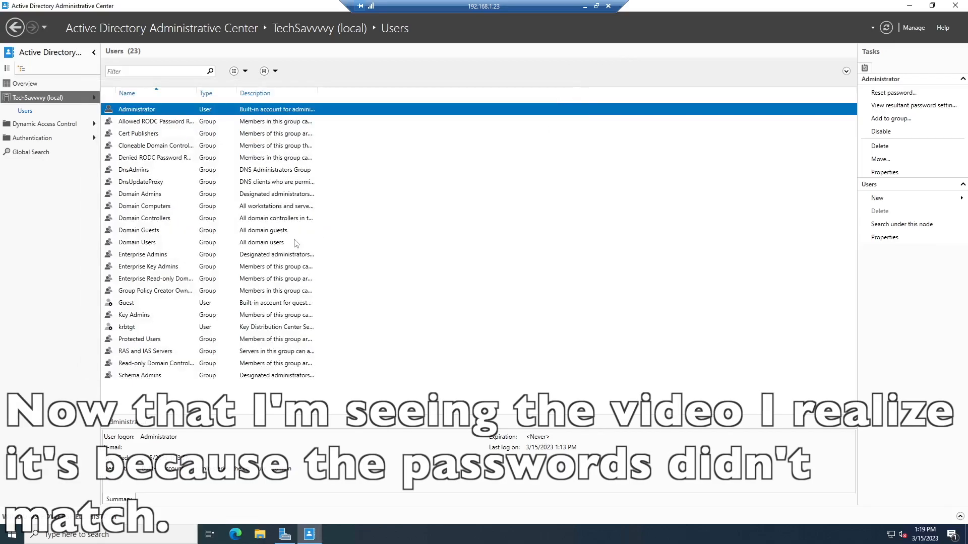
# - Start a new user in the Users container and add the Account section back to the Create User form
pyautogui.rightClick(150, 397)
pyautogui.moveTo(250, 401)
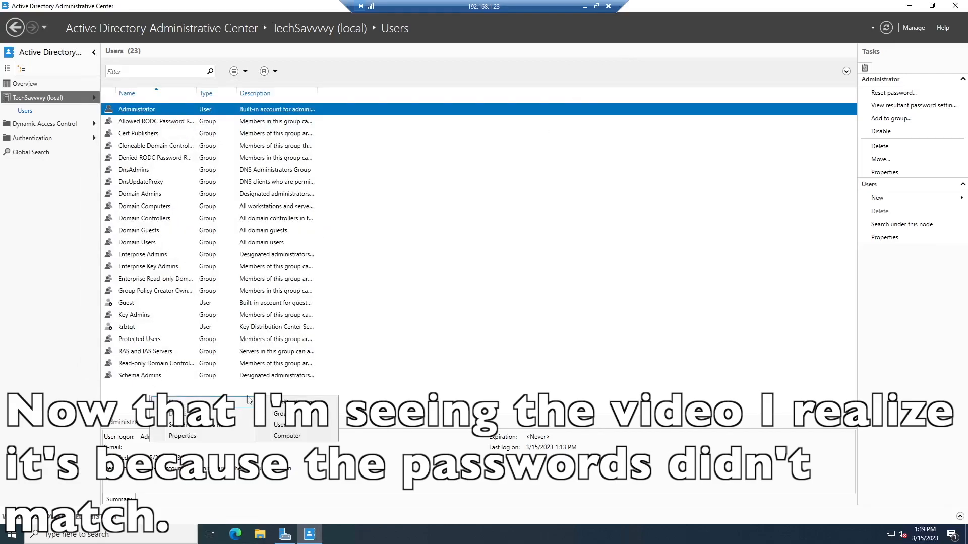
pyautogui.click(298, 425)
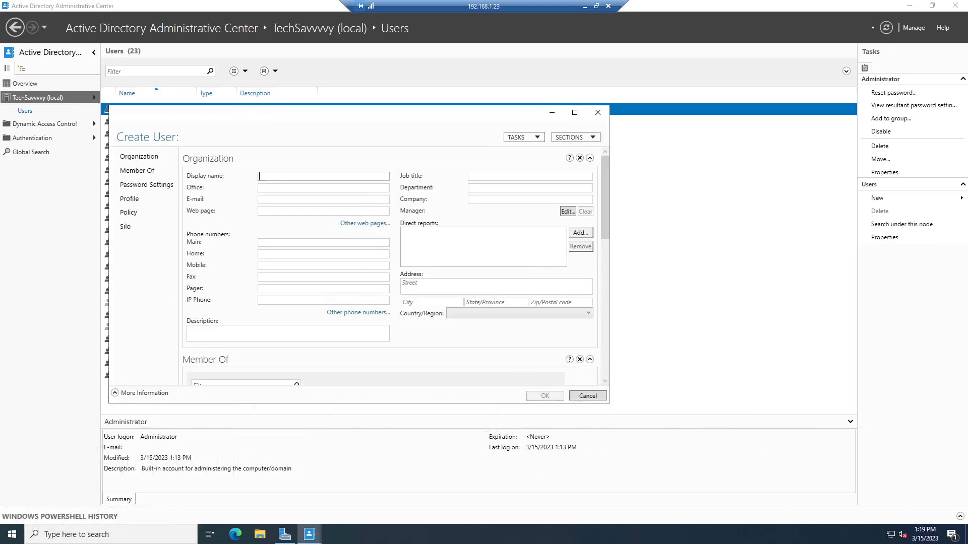
pyautogui.scroll(-6, 293, 253)
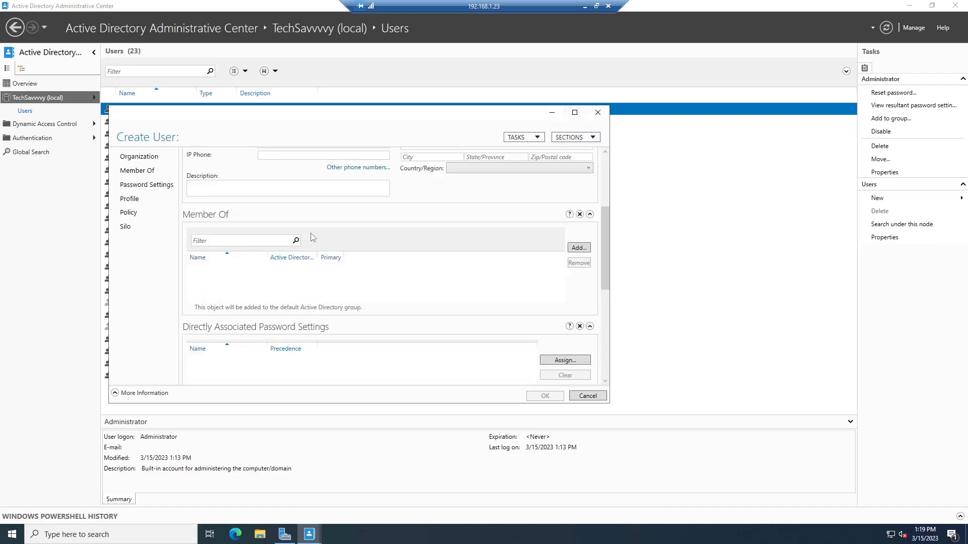
pyautogui.scroll(6, 312, 237)
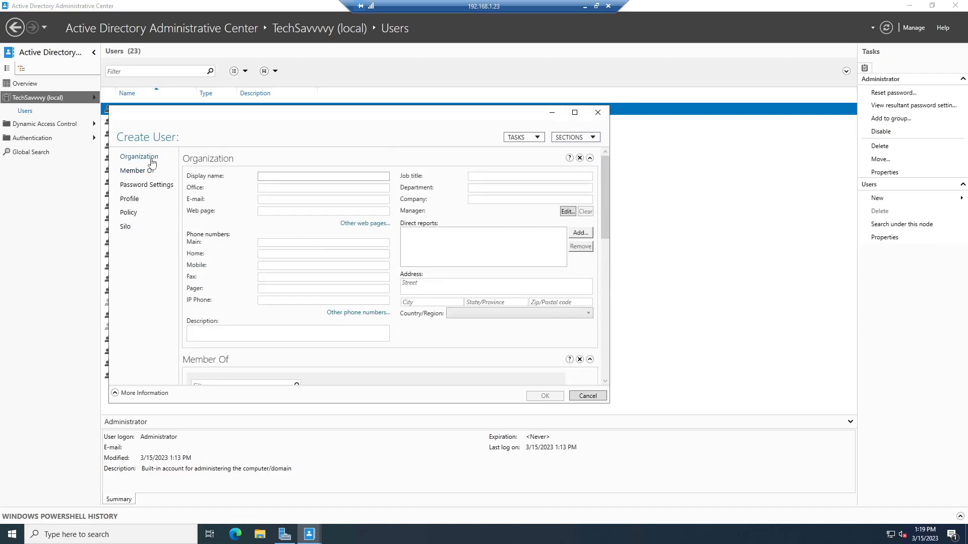
pyautogui.click(151, 185)
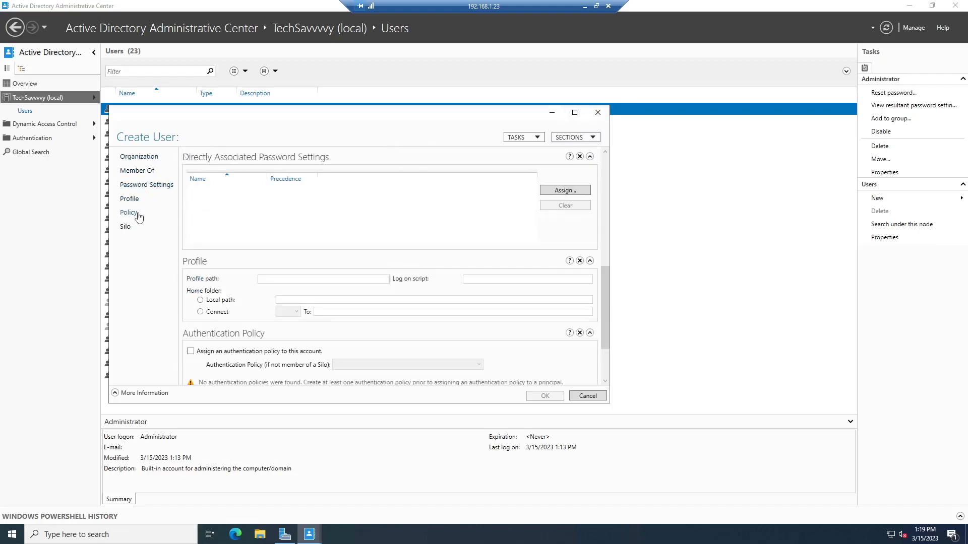
pyautogui.click(592, 136)
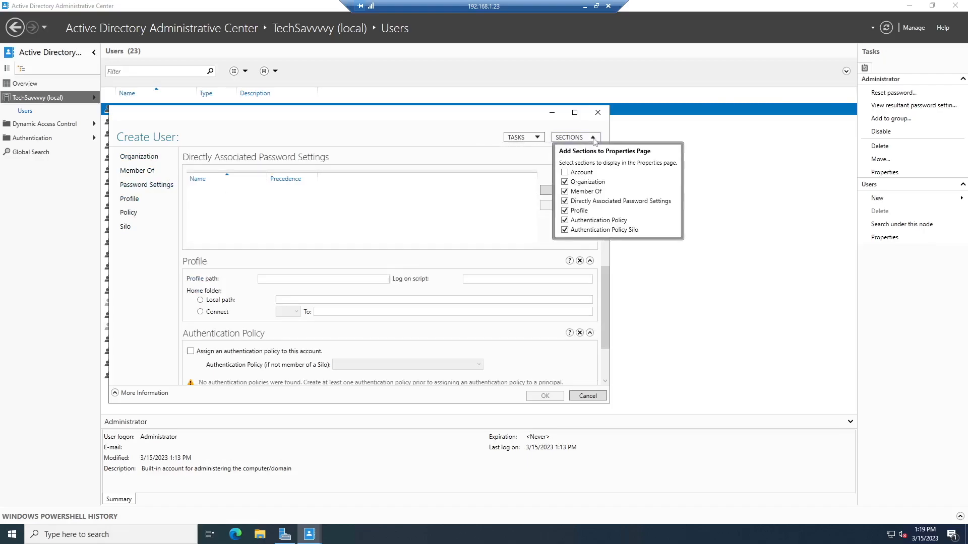
pyautogui.click(565, 172)
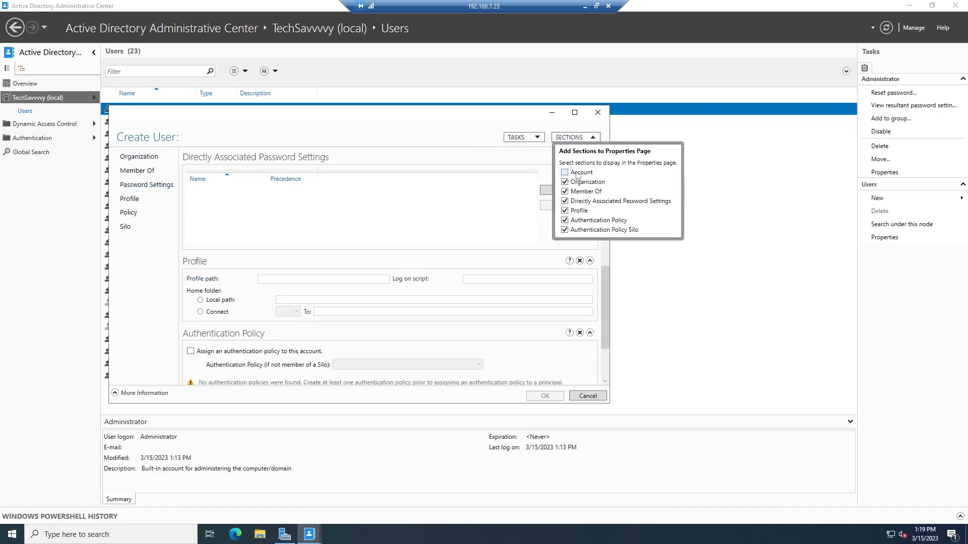
pyautogui.click(584, 137)
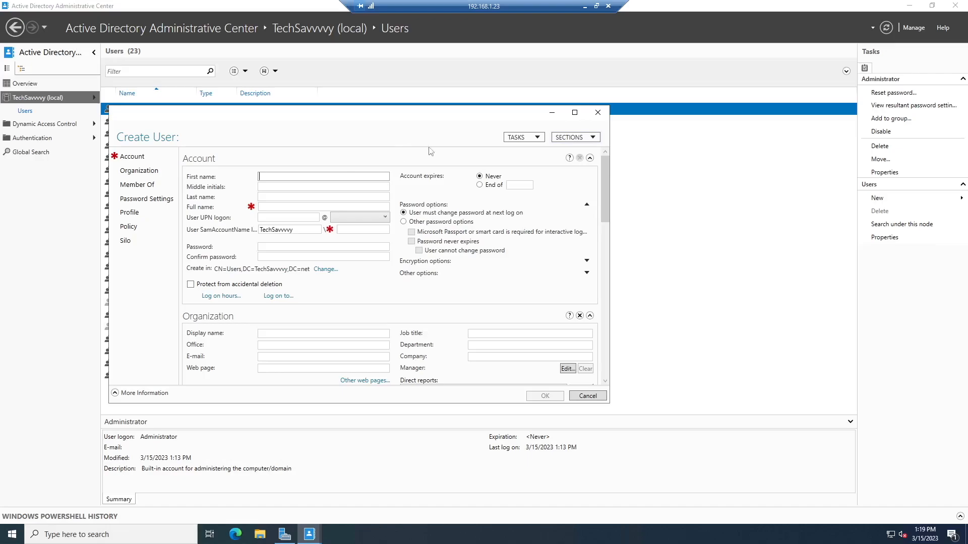
# - Set the new user's first name and SamAccountName logon to TechSavvvvy, leaving the last name and UPN logon empty
pyautogui.write('TechSa')
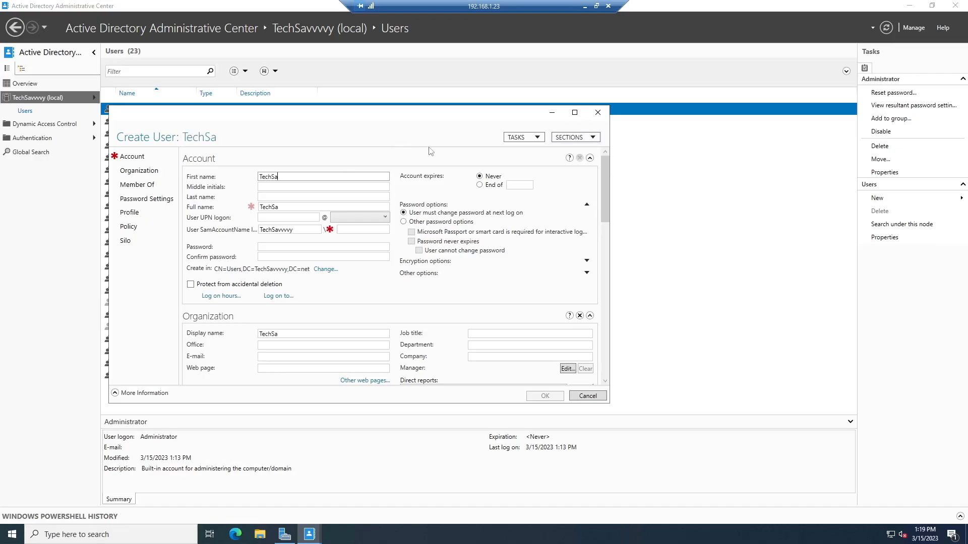
pyautogui.write('vvvvy')
pyautogui.press('Tab')
pyautogui.press('Tab')
pyautogui.press('Tab')
pyautogui.press('Tab')
pyautogui.press('Tab')
pyautogui.press('Tab')
pyautogui.press('Tab')
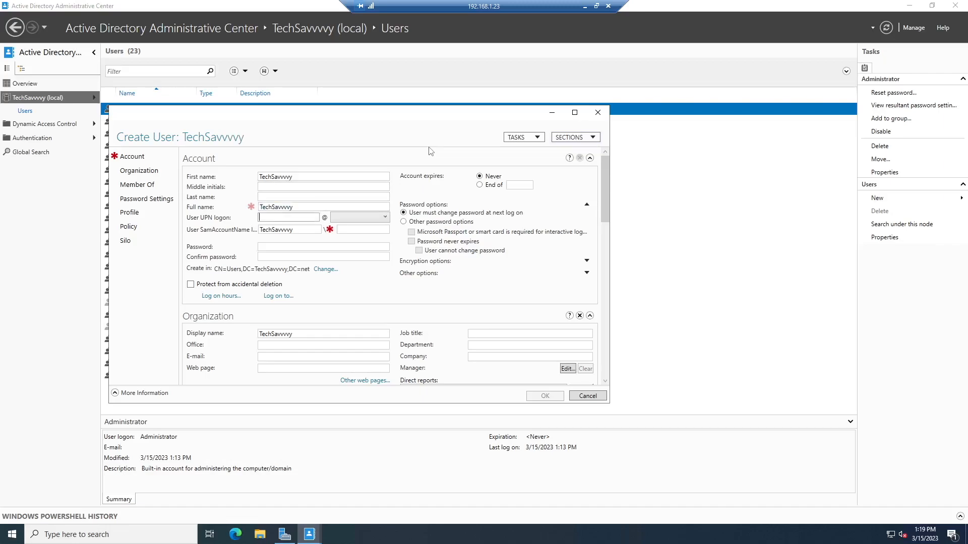
pyautogui.write('Te')
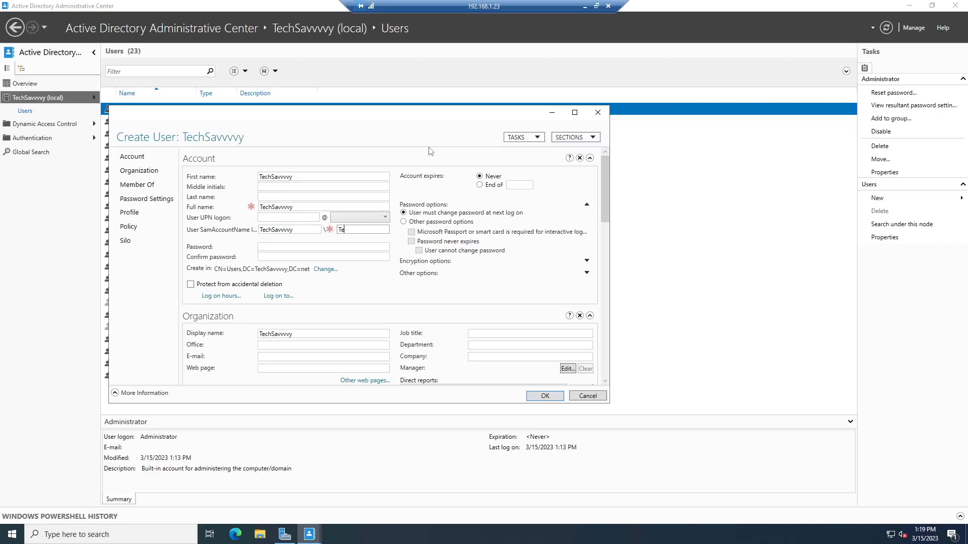
pyautogui.write('chSavvvvy')
# - Enter the TechSavvvvy user's account password and its confirmation
pyautogui.press('Tab')
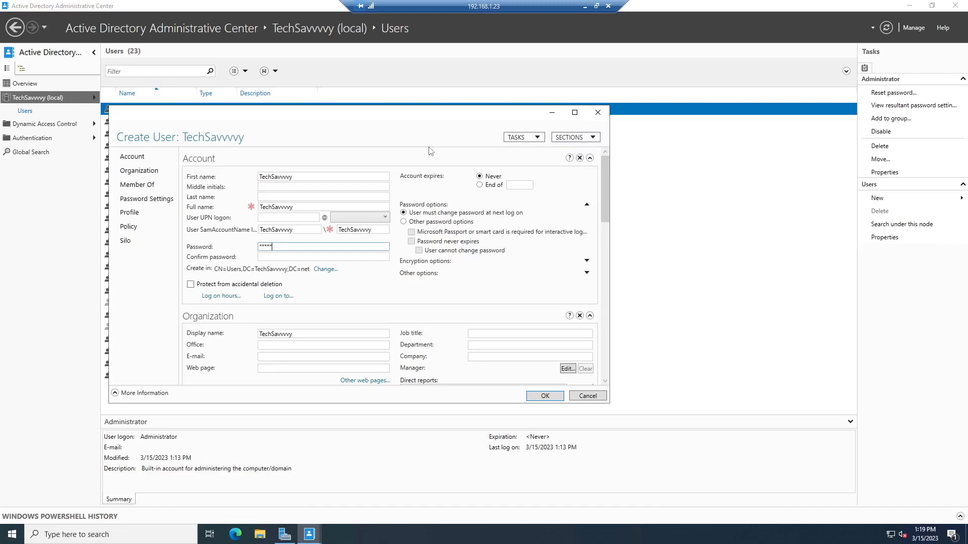
pyautogui.press('Tab')
pyautogui.write('***')
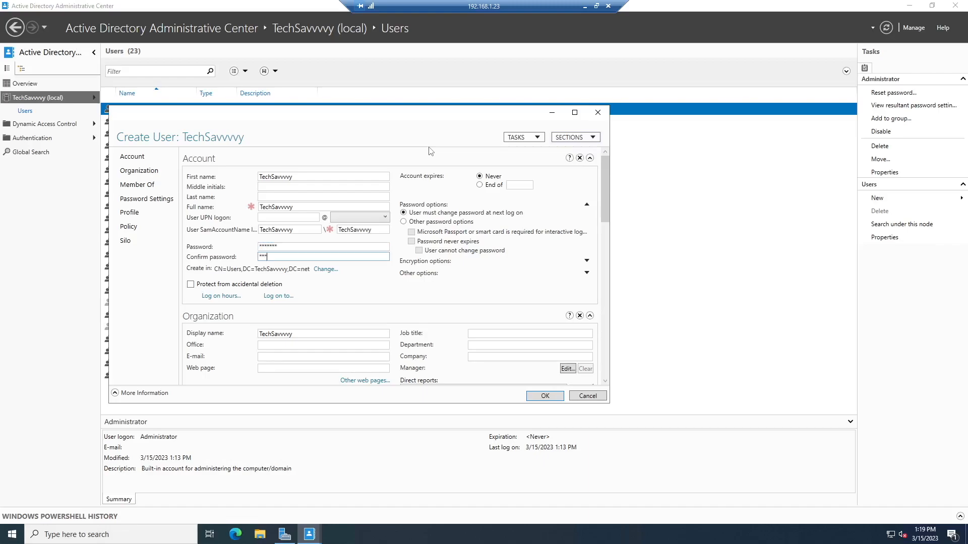
pyautogui.press('Tab')
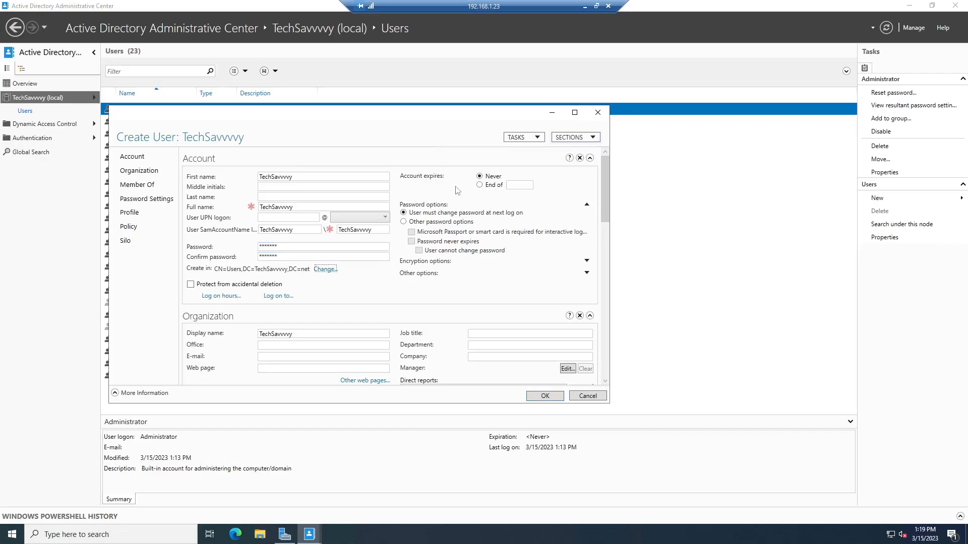
# - Choose Other password options with Password never expires for the TechSavvvvy user and create the account
pyautogui.click(403, 222)
pyautogui.click(411, 241)
pyautogui.click(545, 396)
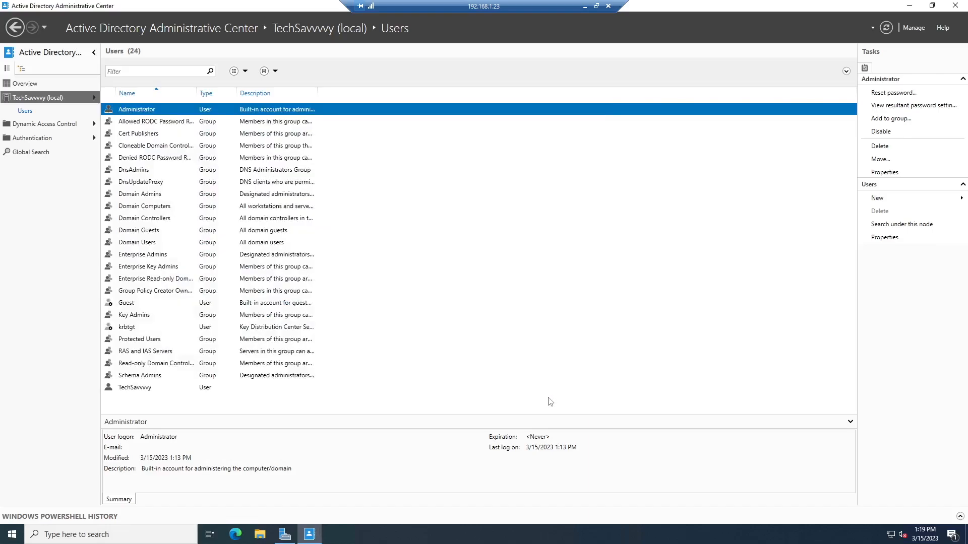
# - Start another new user in the Users container with first name Read and last name Only
pyautogui.rightClick(212, 408)
pyautogui.moveTo(272, 415)
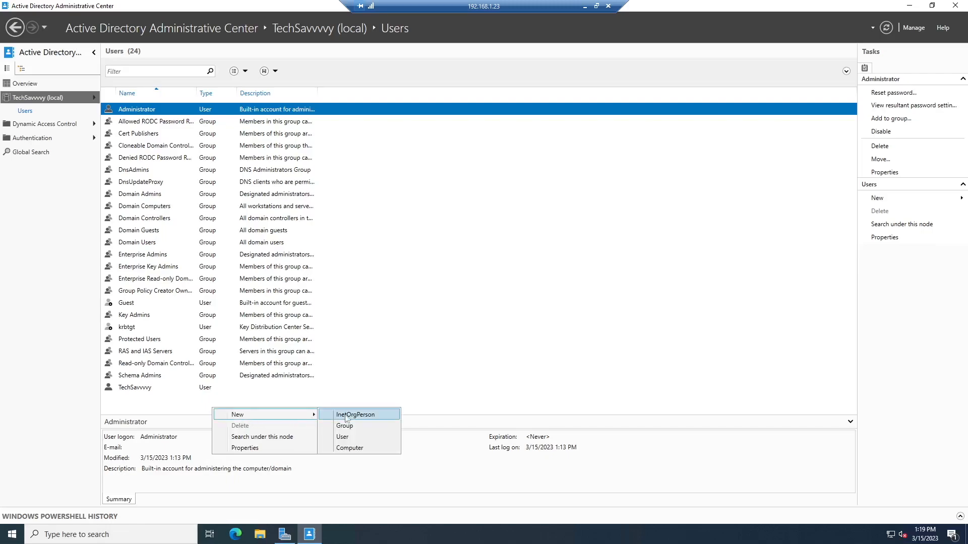
pyautogui.click(343, 436)
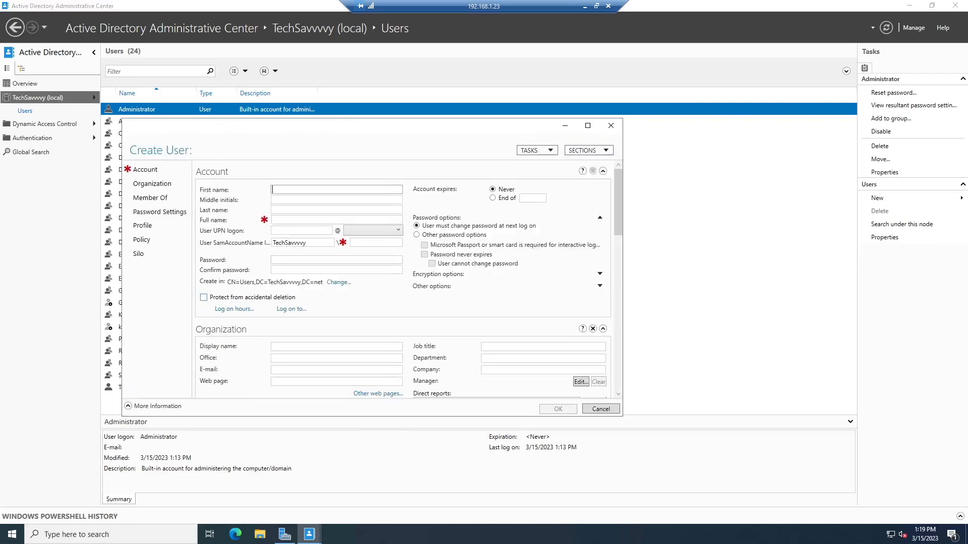
pyautogui.write('Read')
pyautogui.press('Tab')
pyautogui.press('Tab')
pyautogui.write('Only')
# - Set the Read Only user's SamAccountName logon to ReadOnly
pyautogui.press('Tab')
pyautogui.press('Tab')
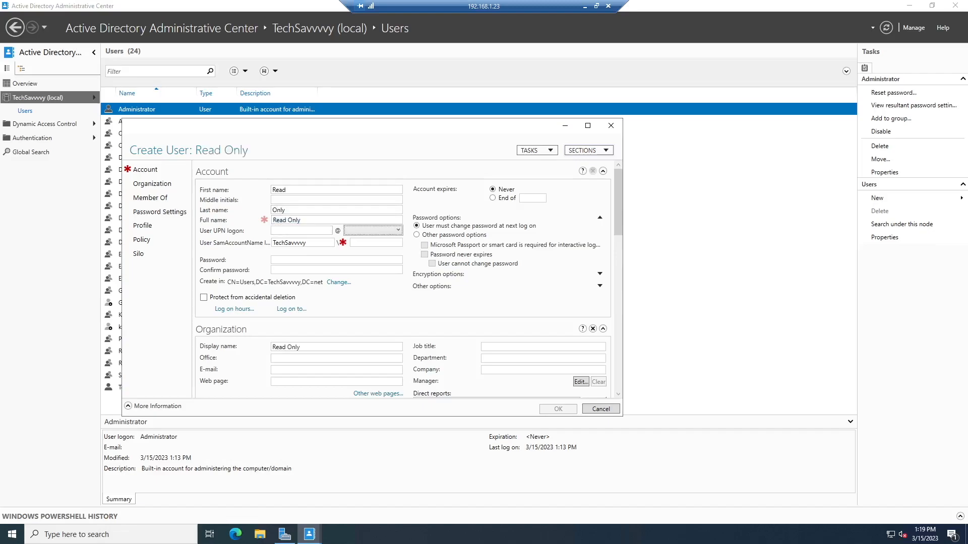
pyautogui.press('Tab')
pyautogui.write('Read')
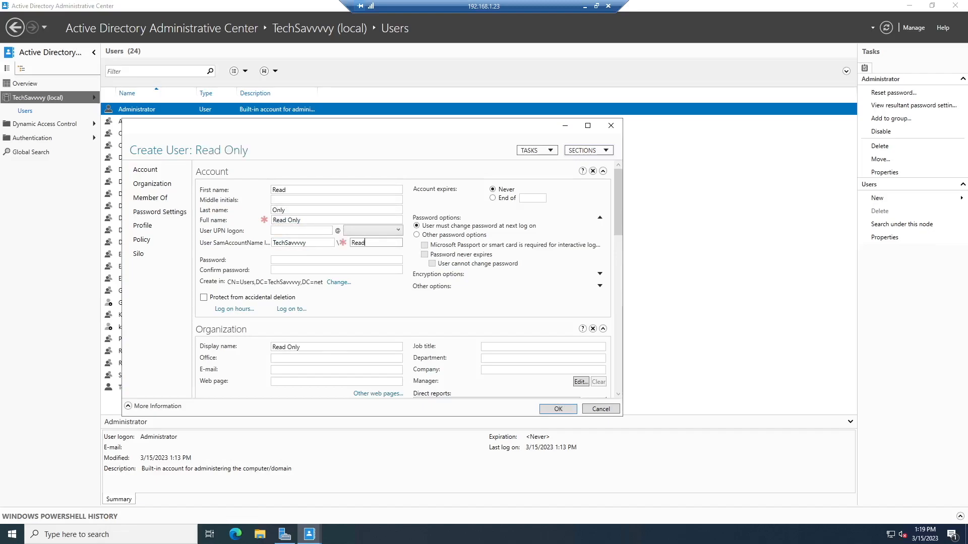
pyautogui.write('Only')
# - Enter matching account password and confirmation for the Read Only user, retyping any mistyped entry
pyautogui.press('Tab')
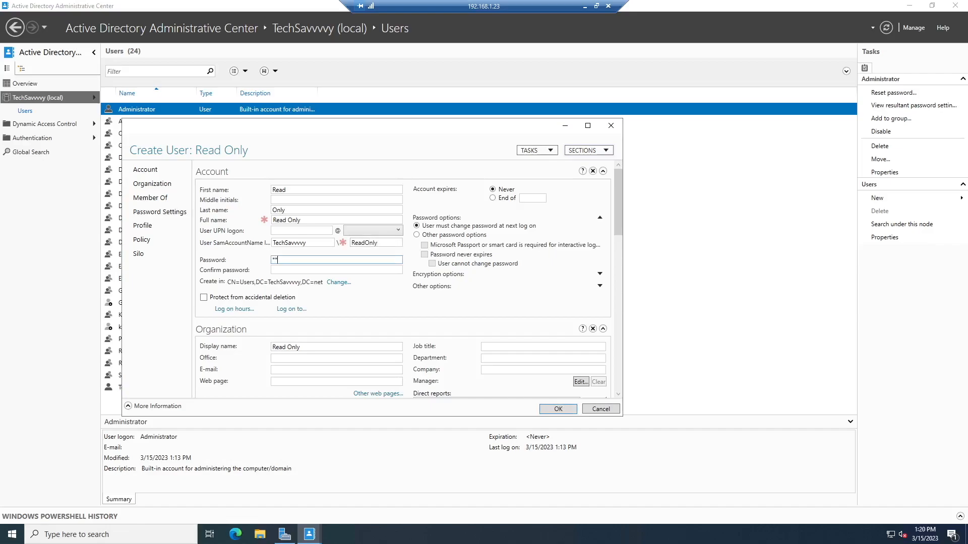
pyautogui.press('BackSpace')
pyautogui.press('BackSpace')
pyautogui.press('BackSpace')
pyautogui.write('*****')
pyautogui.press('Tab')
pyautogui.write('*')
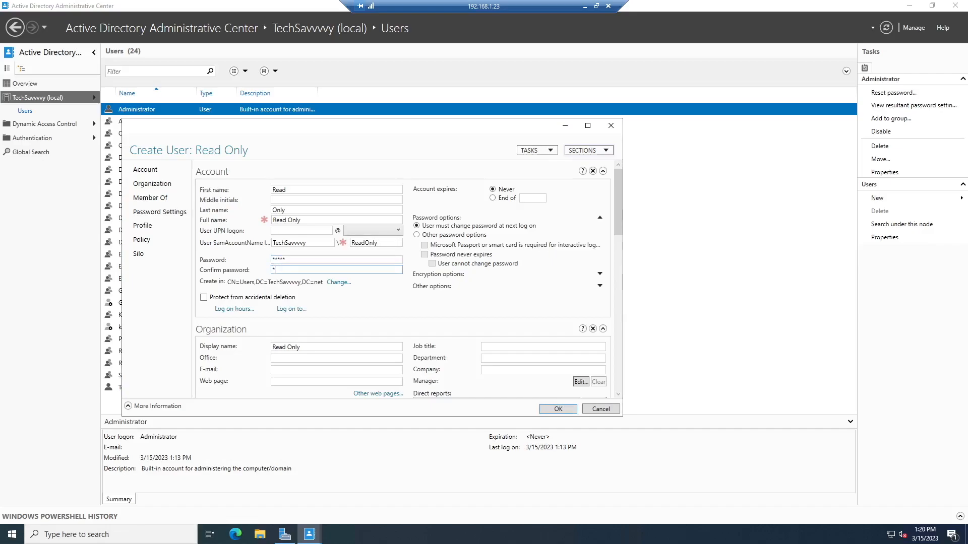
pyautogui.hotkey('shift', 'Tab')
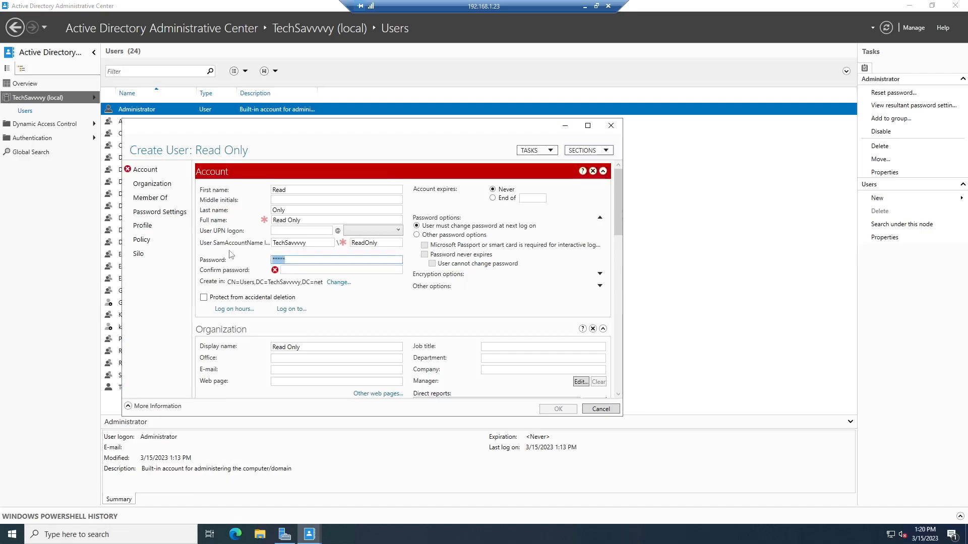
pyautogui.write('*****')
pyautogui.press('Tab')
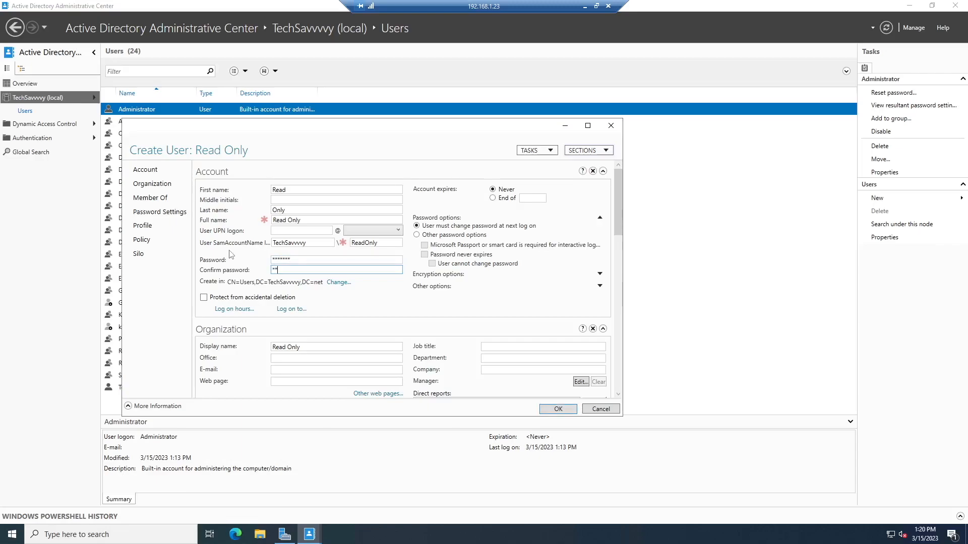
pyautogui.press('Tab')
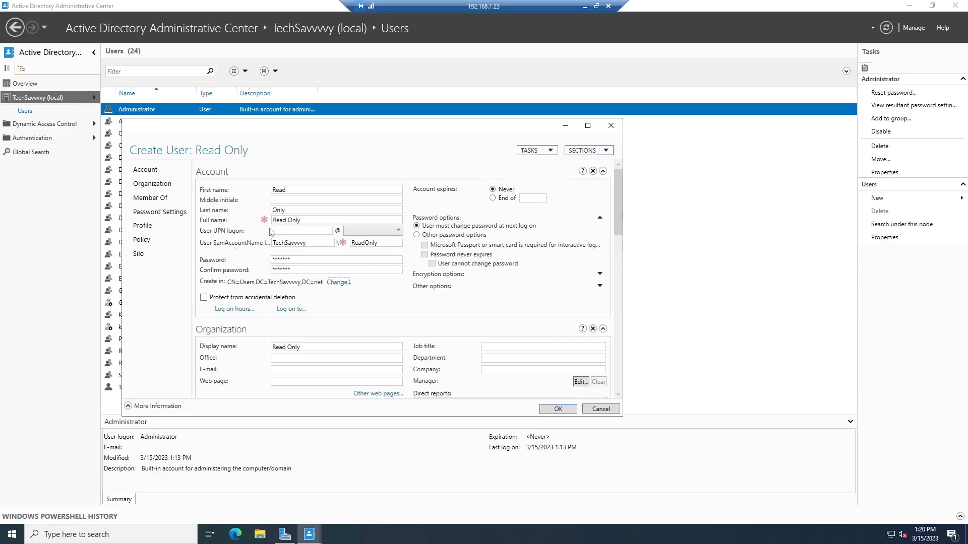
# - Choose Other password options with Password never expires and User cannot change password for the Read Only user, and create the account
pyautogui.click(452, 235)
pyautogui.click(454, 254)
pyautogui.click(459, 263)
pyautogui.click(556, 410)
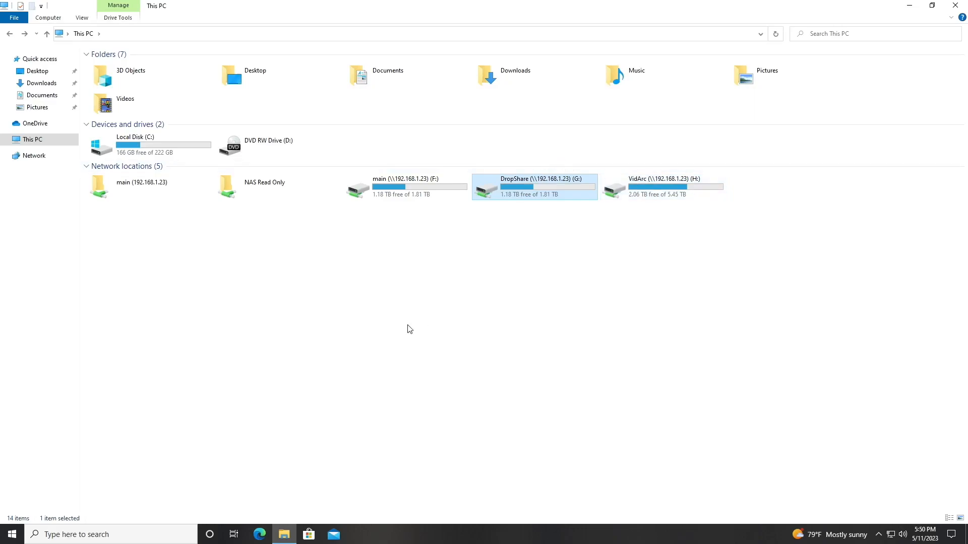
# - On the client PC, close the This PC window and open Windows search
pyautogui.click(955, 5)
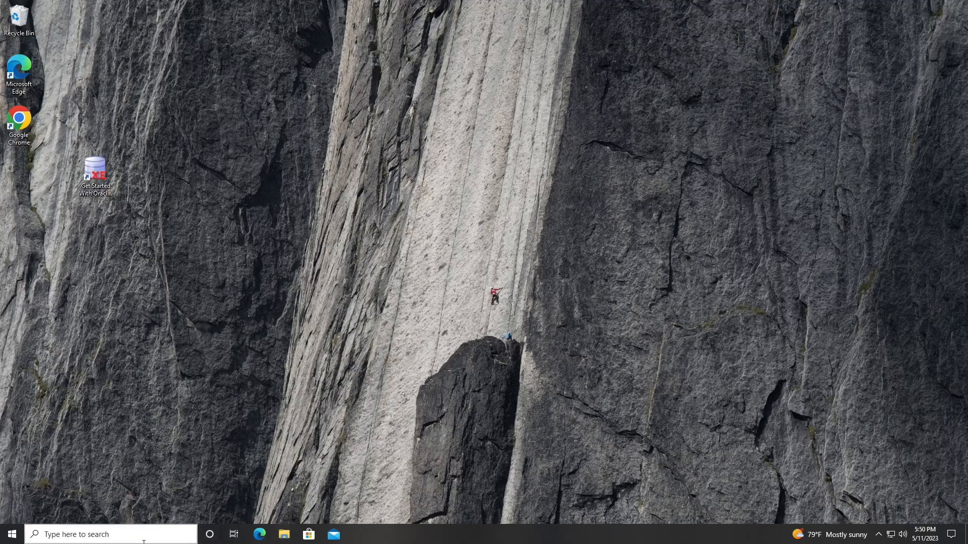
pyautogui.click(100, 534)
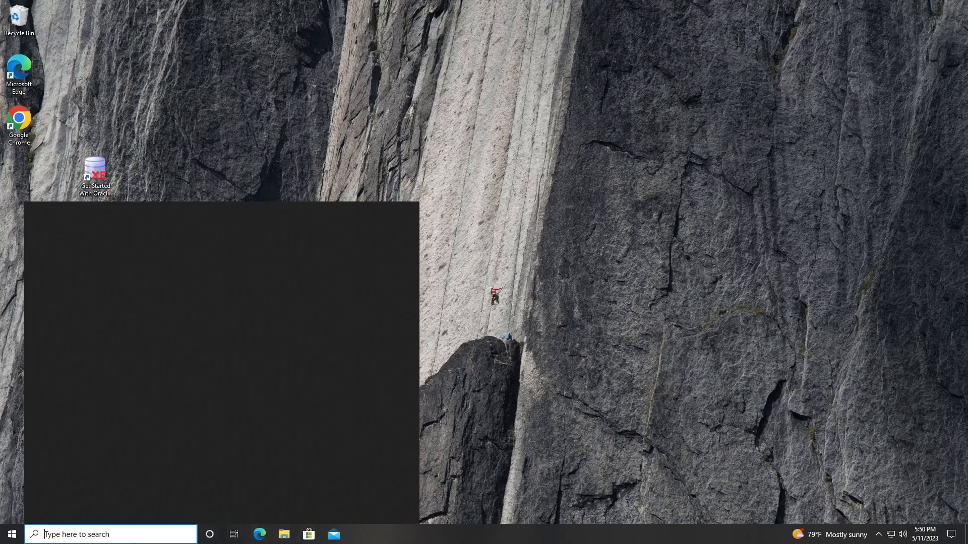
pyautogui.write('network')
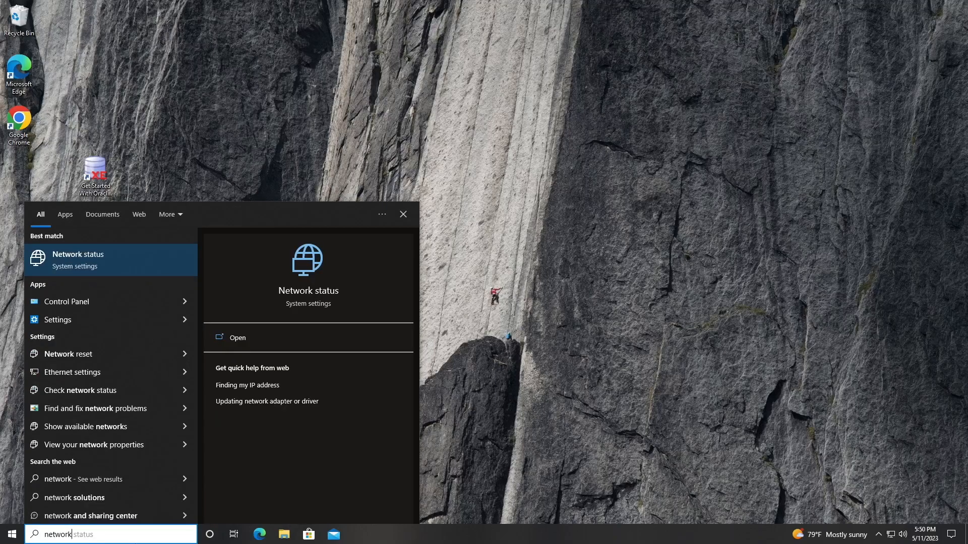
pyautogui.write(' and sha')
pyautogui.press('BackSpace')
pyautogui.press('BackSpace')
pyautogui.press('BackSpace')
pyautogui.press('BackSpace')
pyautogui.press('BackSpace')
pyautogui.press('BackSpace')
pyautogui.press('BackSpace')
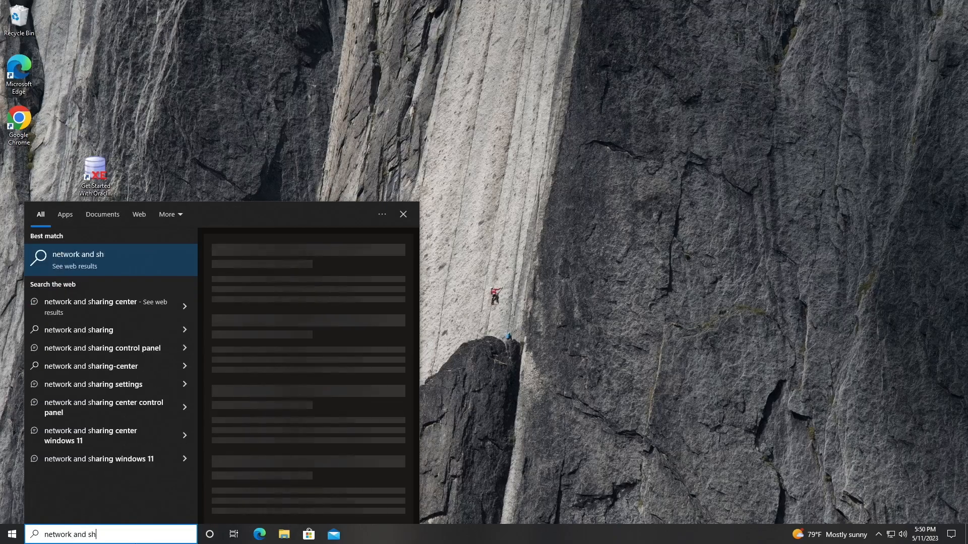
pyautogui.press('BackSpace')
pyautogui.press('BackSpace')
pyautogui.press('BackSpace')
pyautogui.press('BackSpace')
pyautogui.press('BackSpace')
pyautogui.press('BackSpace')
pyautogui.press('BackSpace')
pyautogui.press('BackSpace')
# - Open Control Panel and go to the Network and Sharing Center
pyautogui.write('con')
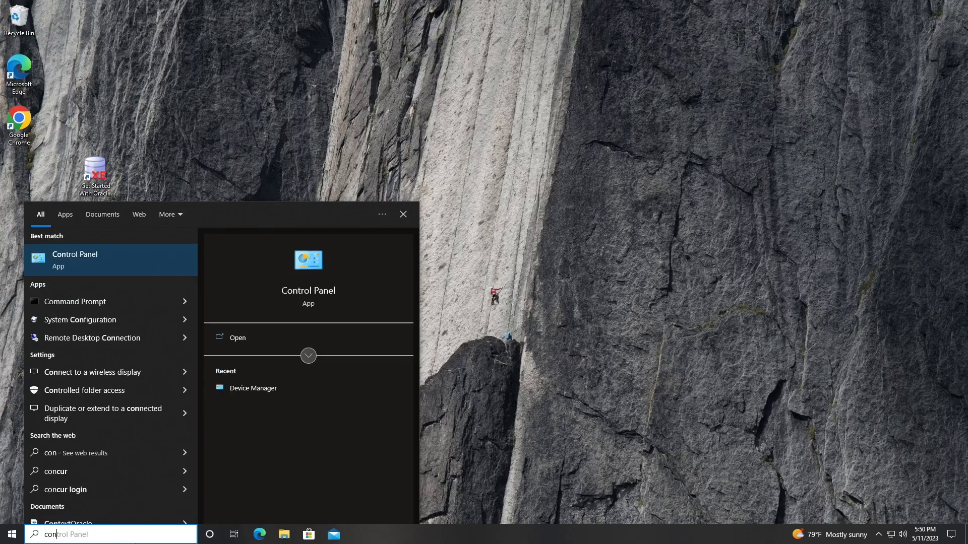
pyautogui.press('Return')
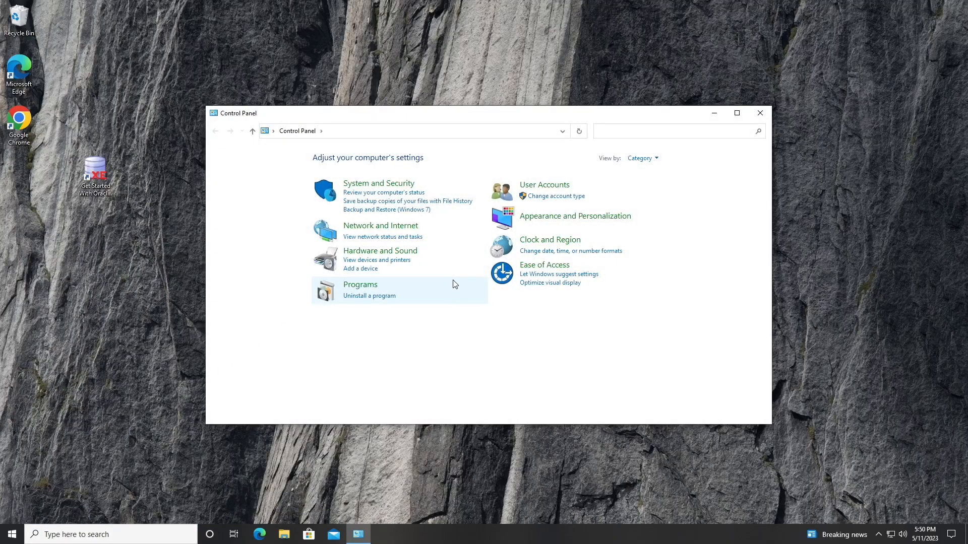
pyautogui.click(386, 225)
pyautogui.click(371, 157)
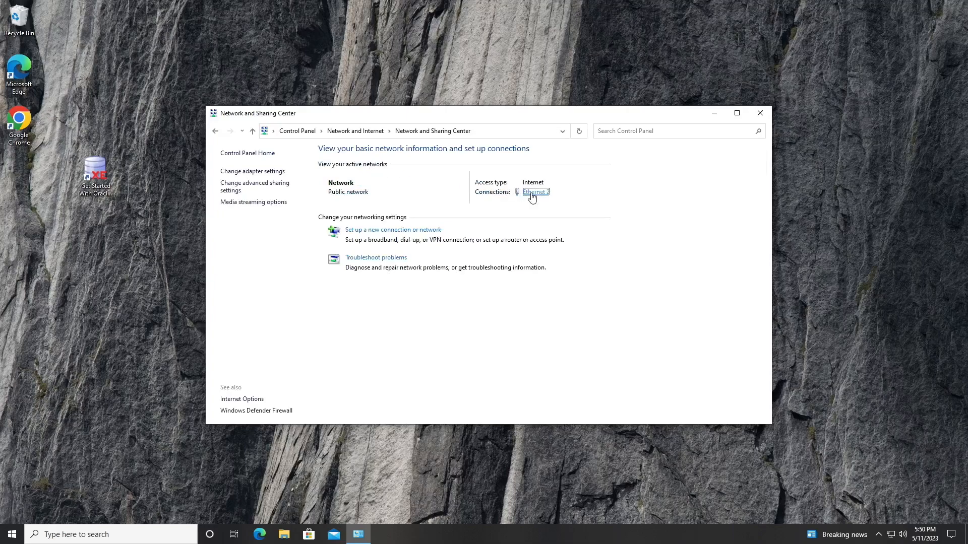
# - Open the Internet Protocol Version 4 (TCP/IPv4) properties of the Ethernet 2 connection
pyautogui.click(532, 195)
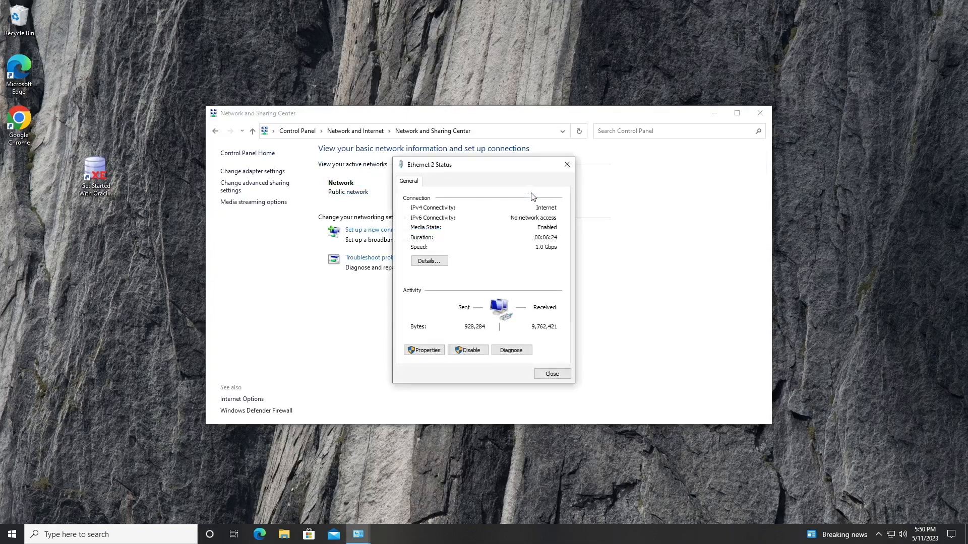
pyautogui.click(427, 351)
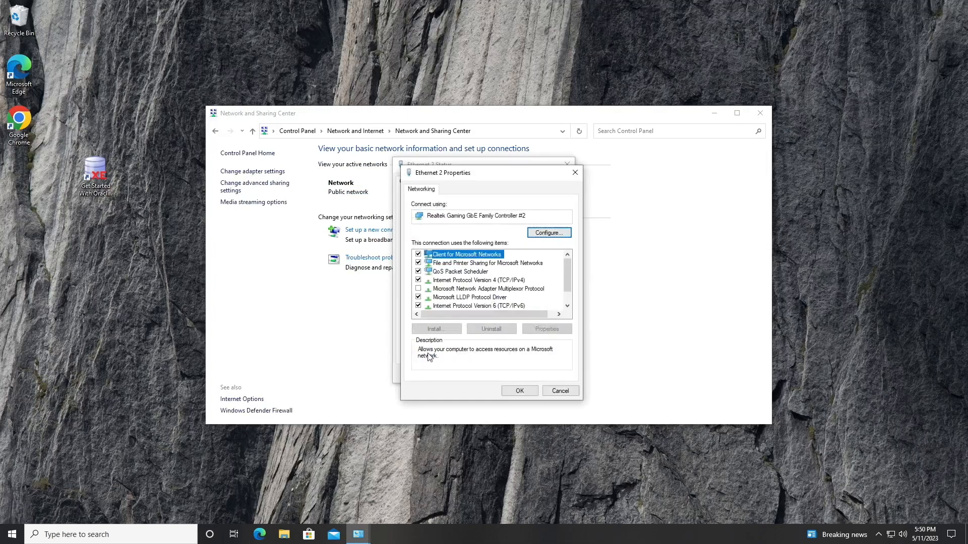
pyautogui.scroll(-1, 489, 294)
pyautogui.click(521, 267)
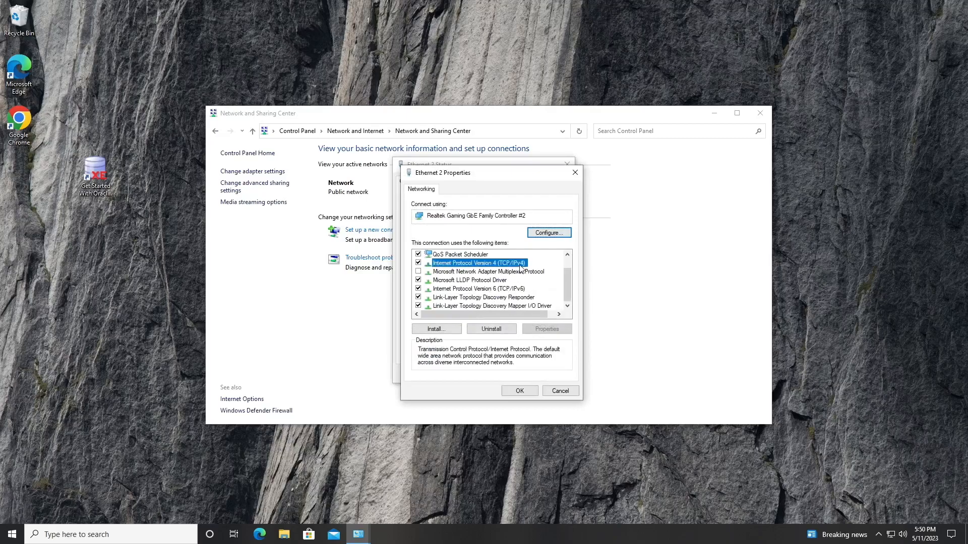
pyautogui.click(548, 330)
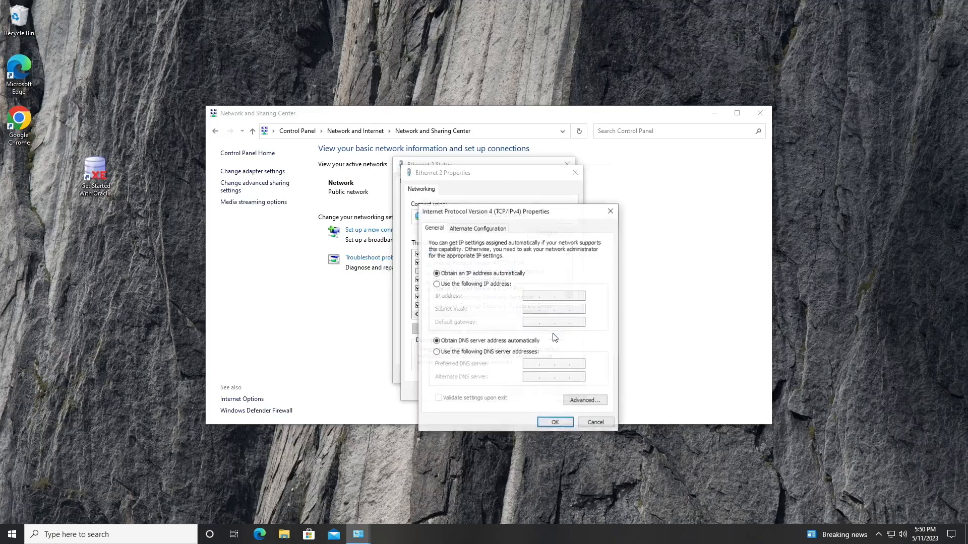
# - Switch to manually specified DNS server addresses and set the preferred DNS server to 192.168.1.23
pyautogui.click(499, 352)
pyautogui.click(537, 364)
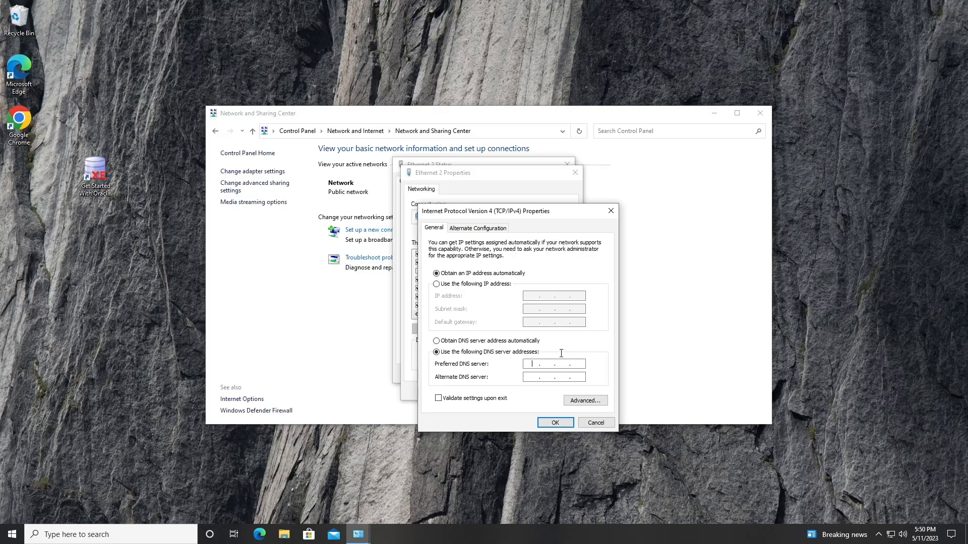
pyautogui.write('192 . 168 . 1')
pyautogui.click(585, 363)
pyautogui.rightClick(578, 366)
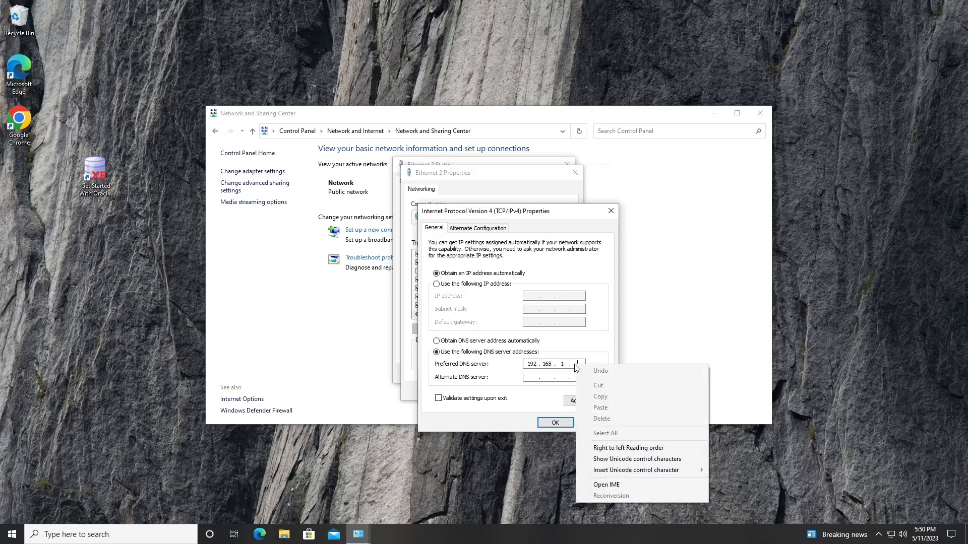
pyautogui.press('Escape')
pyautogui.write('23')
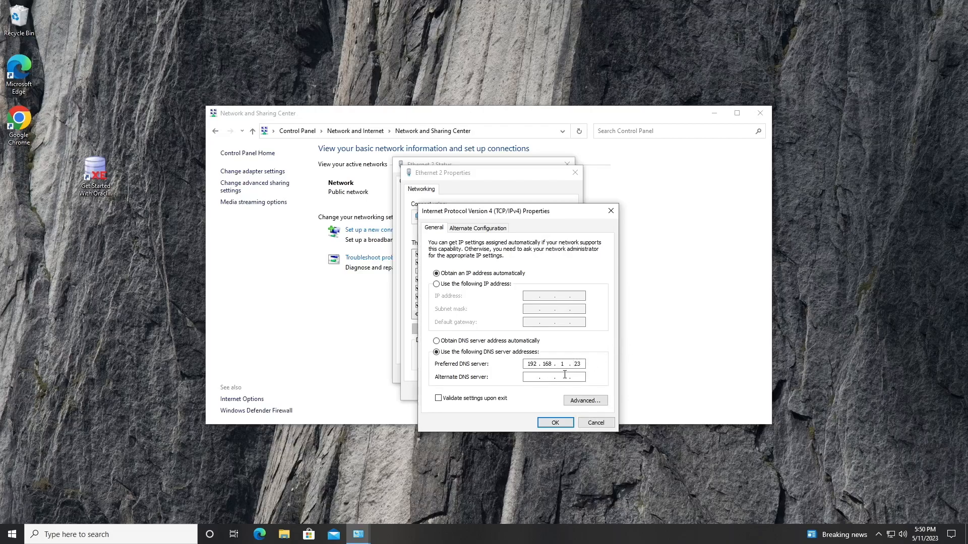
# - Check the client PC's IP configuration with ipconfig in a command prompt, and close the prompt
pyautogui.press('super+r')
pyautogui.press('Return')
pyautogui.write('o')
pyautogui.write('ipconfi')
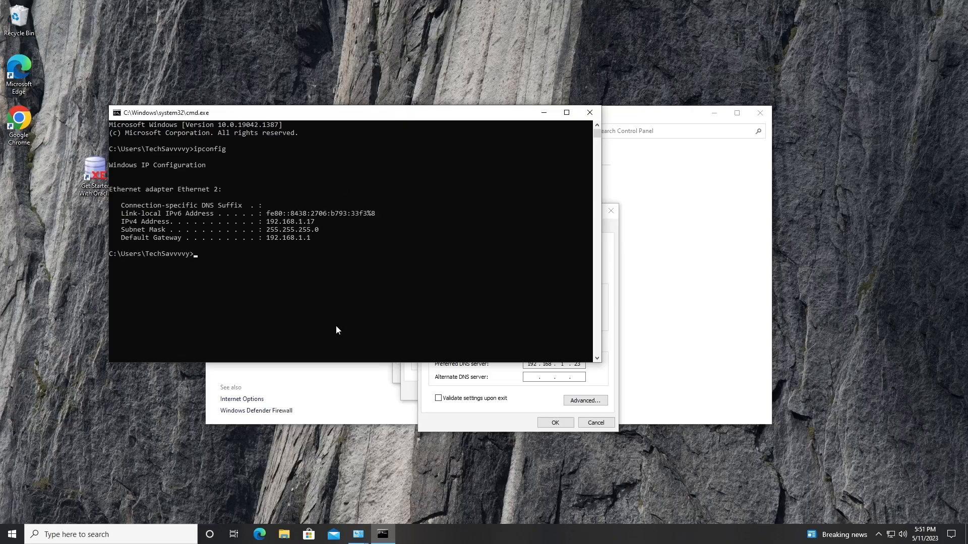
pyautogui.click(592, 115)
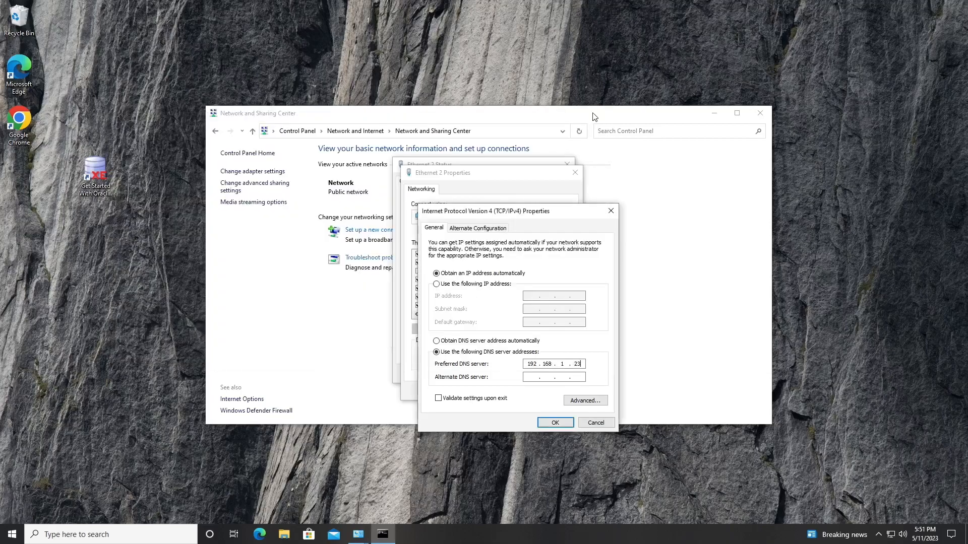
# - Apply the IPv4 settings, close the Ethernet 2 dialogs, and close the Network and Sharing Center
pyautogui.click(554, 422)
pyautogui.click(519, 389)
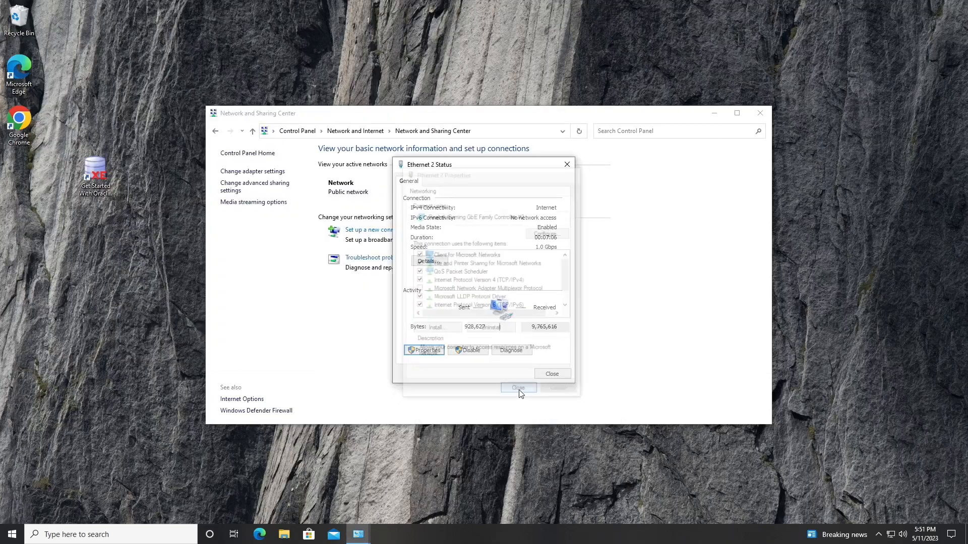
pyautogui.click(549, 374)
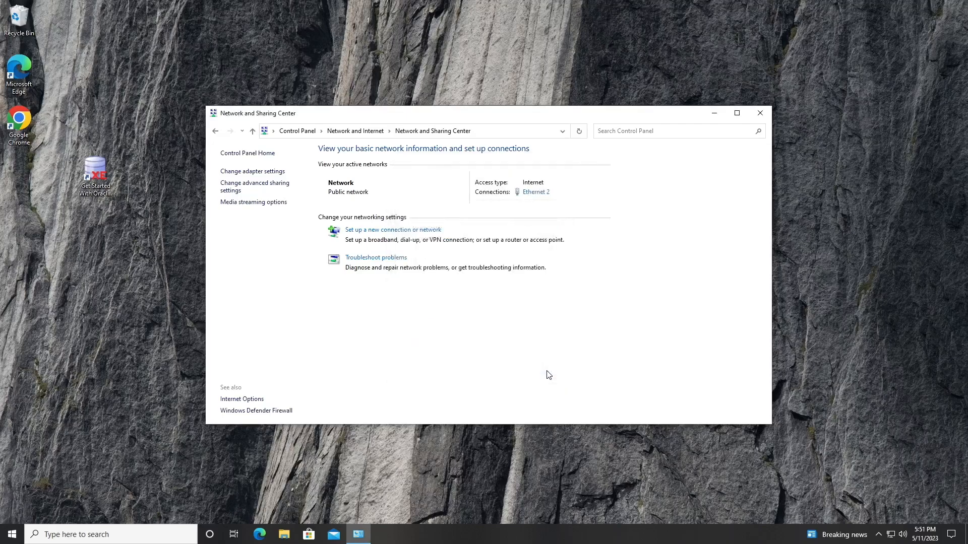
pyautogui.click(760, 113)
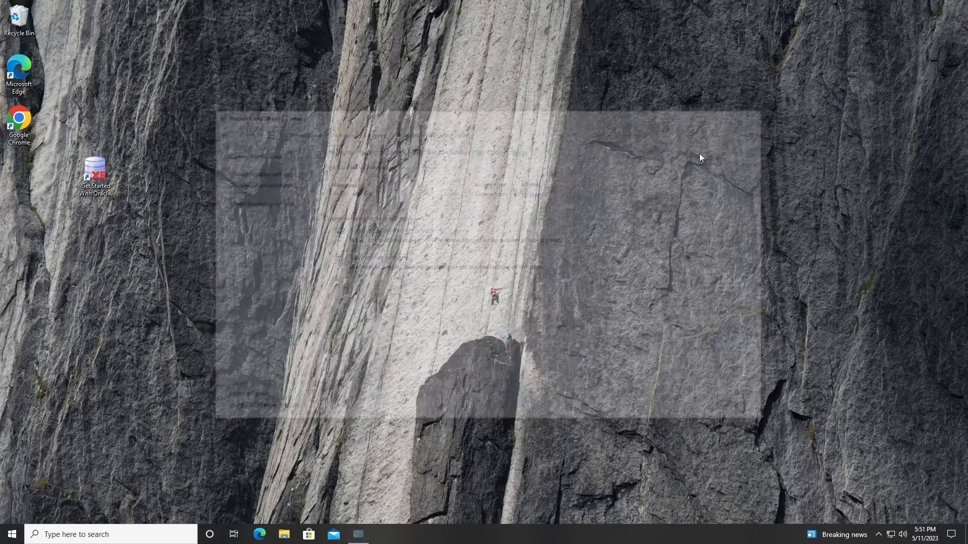
# - Find This PC through Windows search and open its properties
pyautogui.click(111, 535)
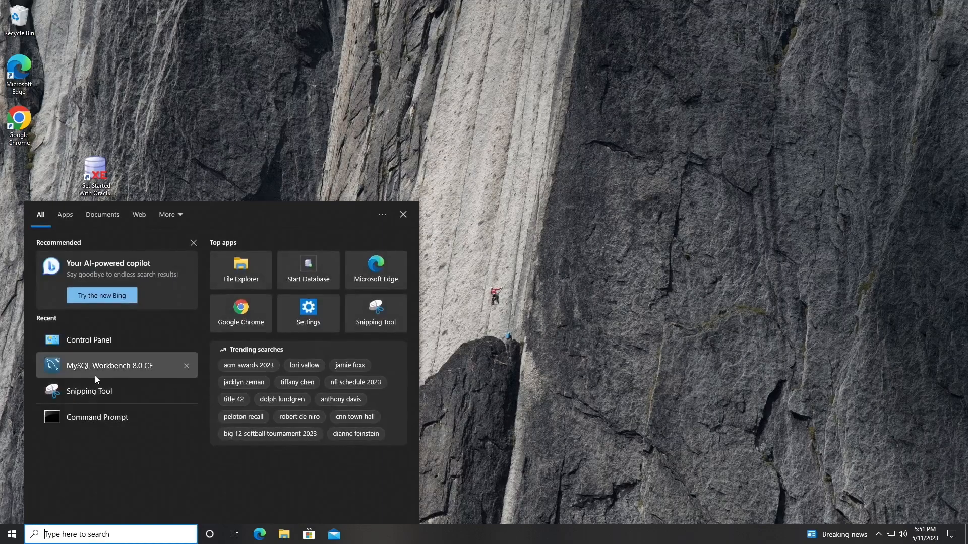
pyautogui.write('this')
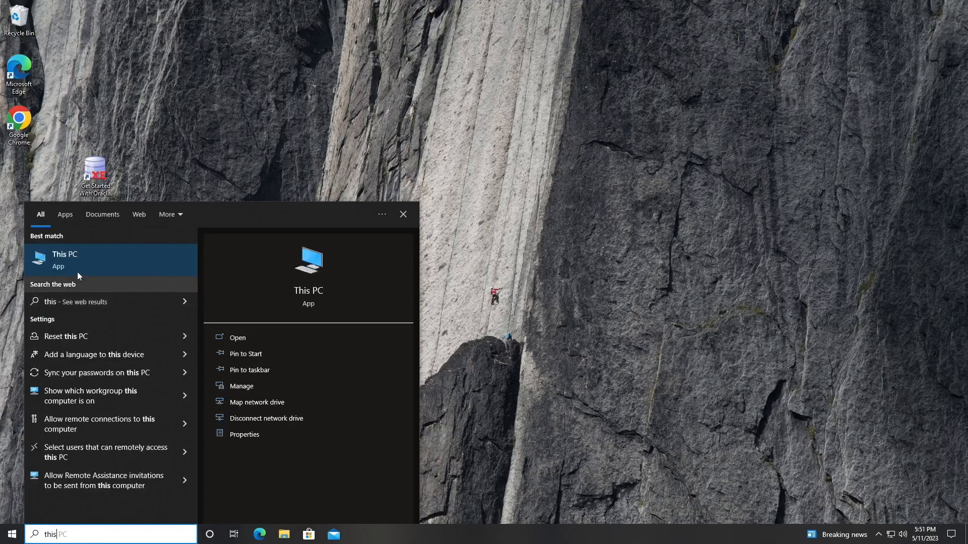
pyautogui.rightClick(78, 258)
pyautogui.click(131, 344)
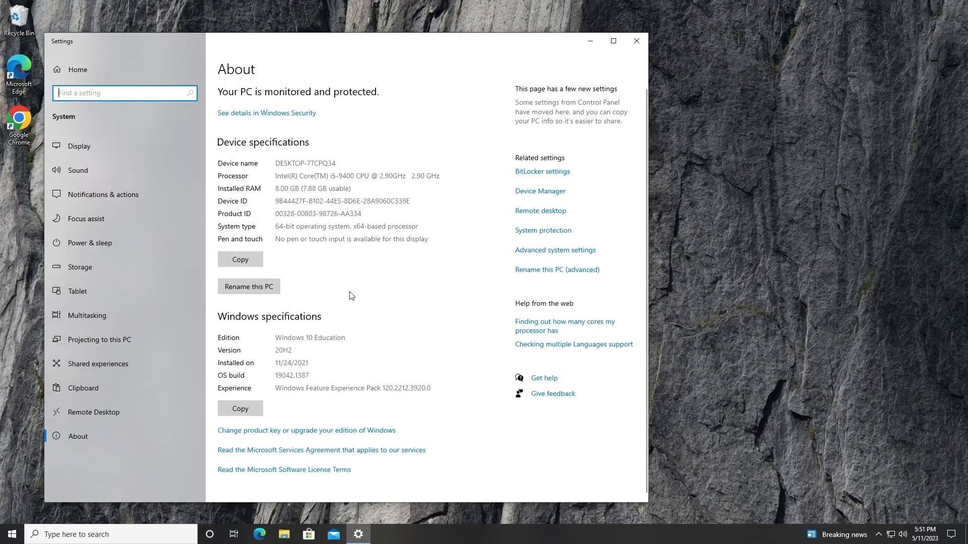
pyautogui.click(571, 251)
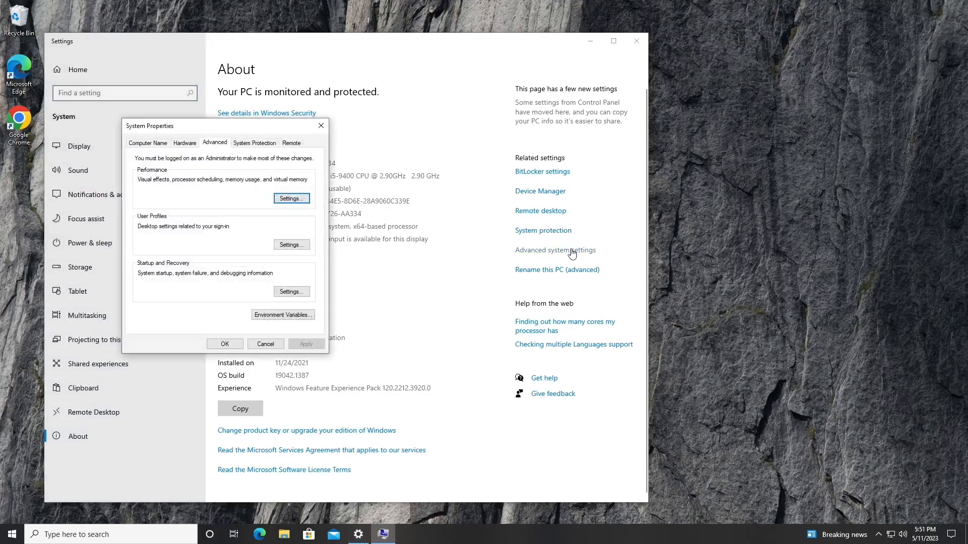
pyautogui.click(147, 143)
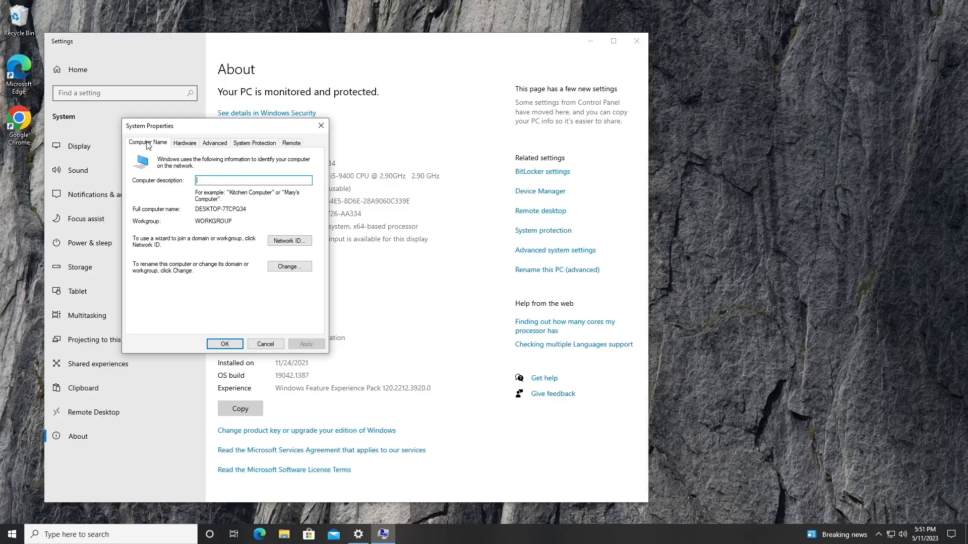
pyautogui.click(321, 125)
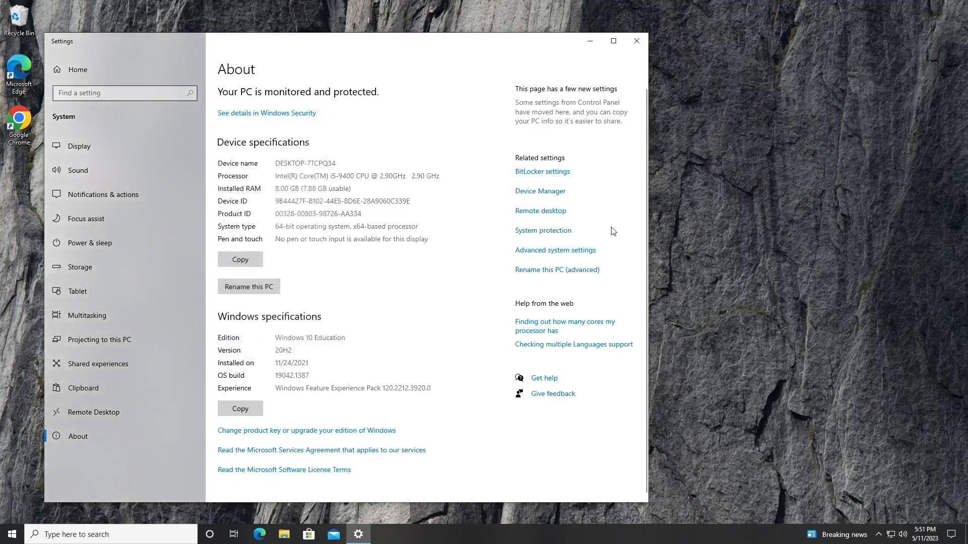
pyautogui.click(541, 252)
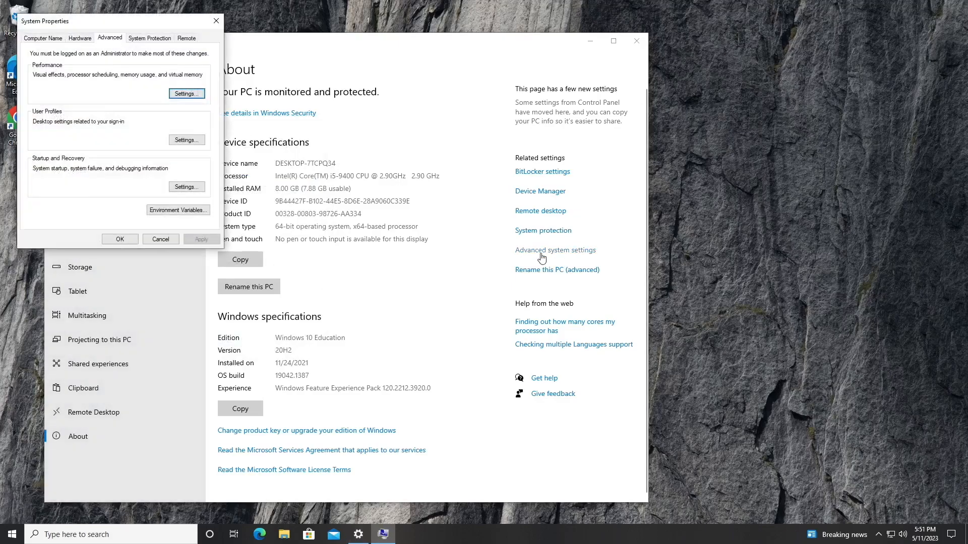
pyautogui.click(37, 41)
pyautogui.moveTo(97, 23); pyautogui.dragTo(325, 167)
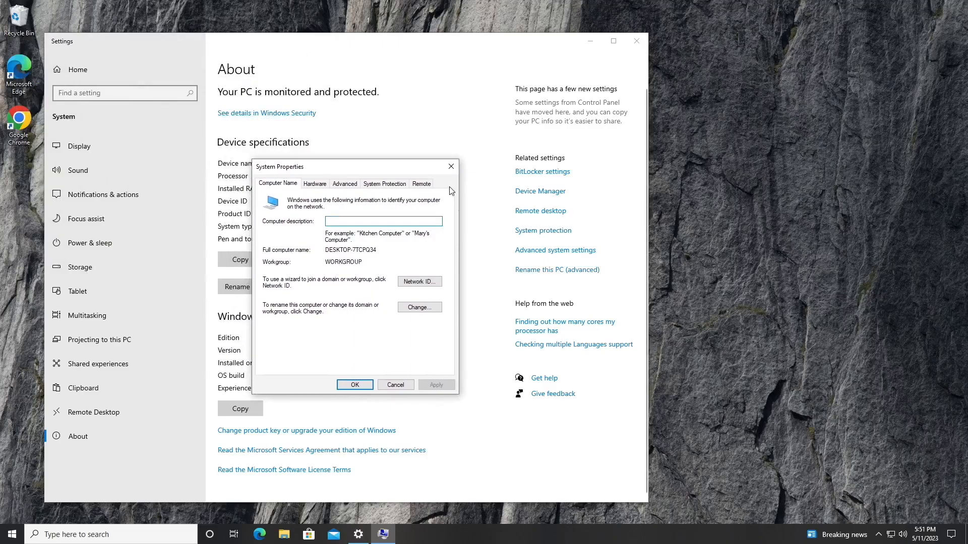
pyautogui.click(444, 164)
# - Open the advanced PC rename settings, start changing the computer's membership, and select Domain as the membership type
pyautogui.click(559, 270)
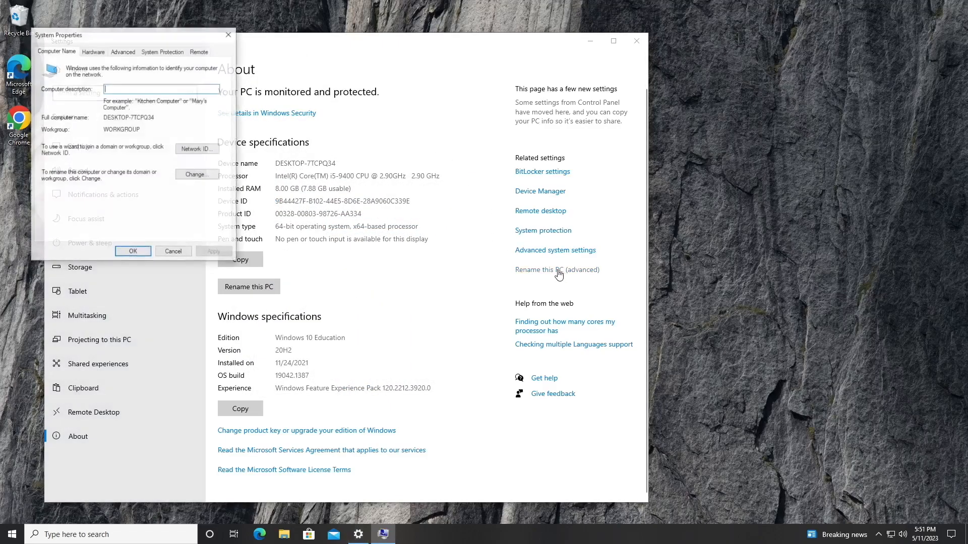
pyautogui.moveTo(113, 37); pyautogui.dragTo(323, 134)
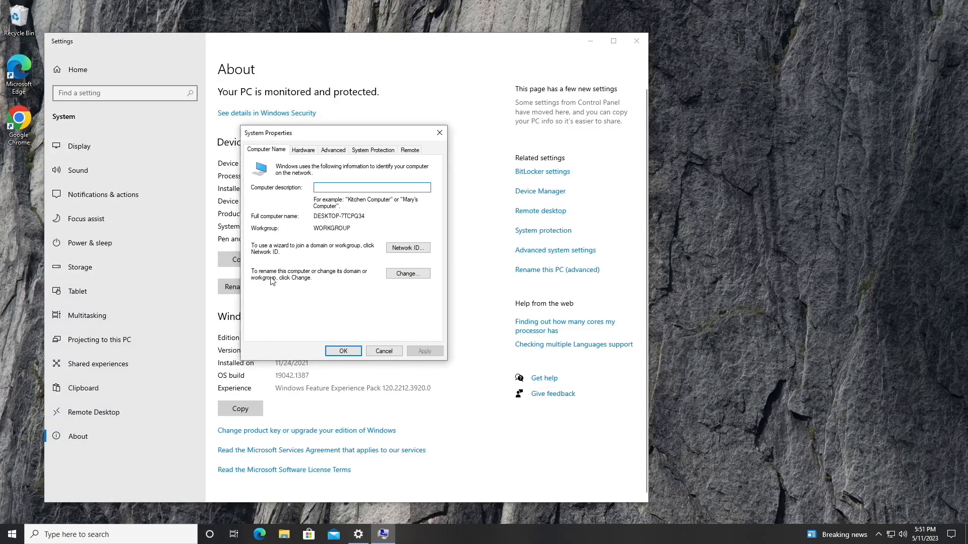
pyautogui.click(410, 275)
pyautogui.click(261, 269)
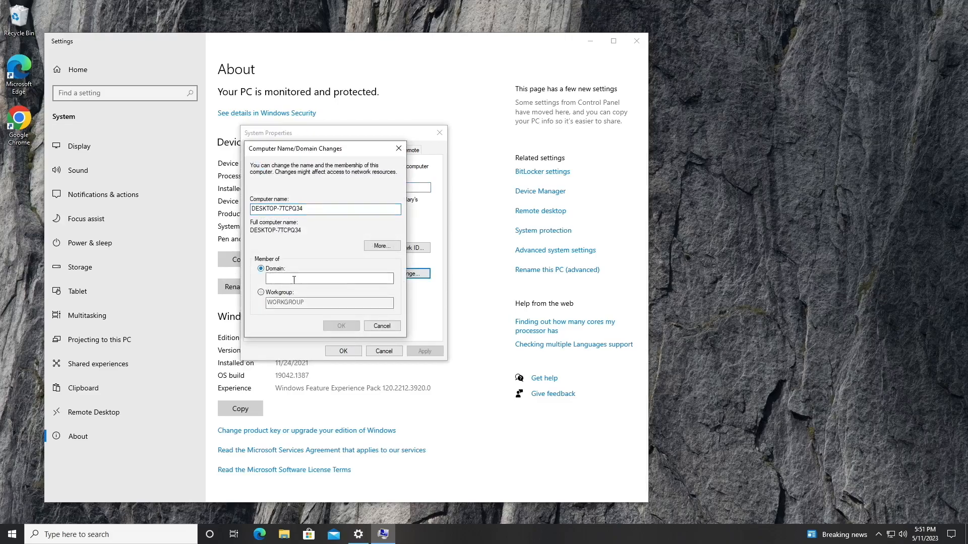
# - Try to join the computer to the domain TSSIGNIN.NET and dismiss the resulting dialog
pyautogui.write('TSSIGN')
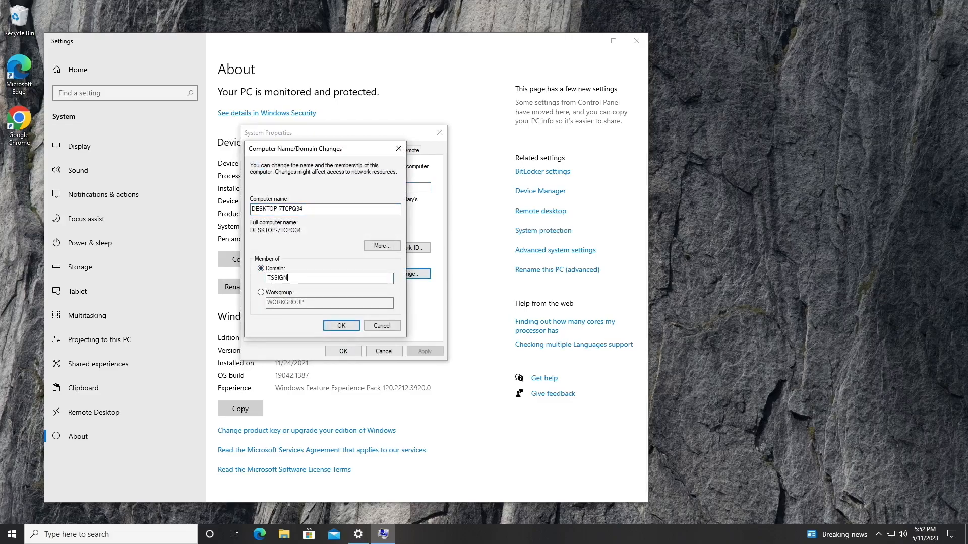
pyautogui.write('NE')
pyautogui.write('NE')
pyautogui.click(340, 328)
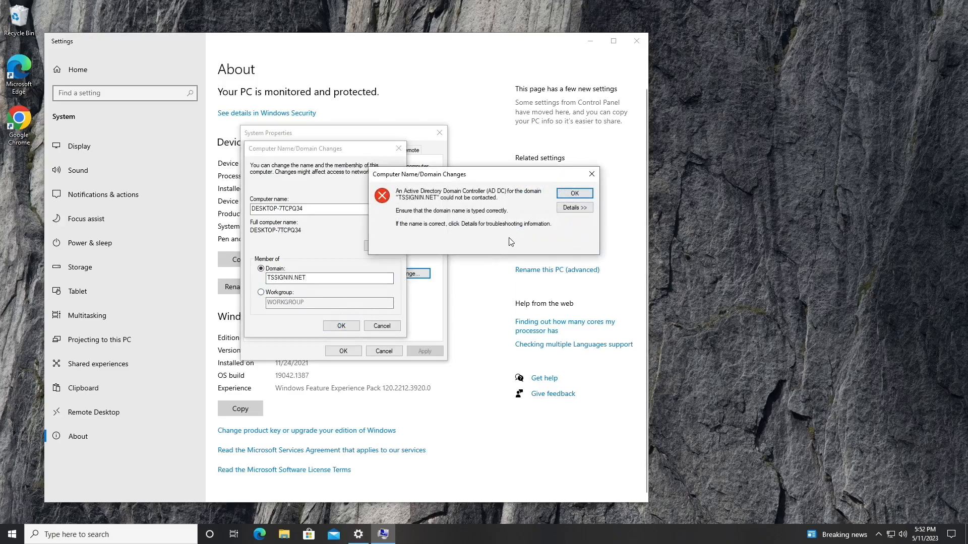
pyautogui.click(573, 194)
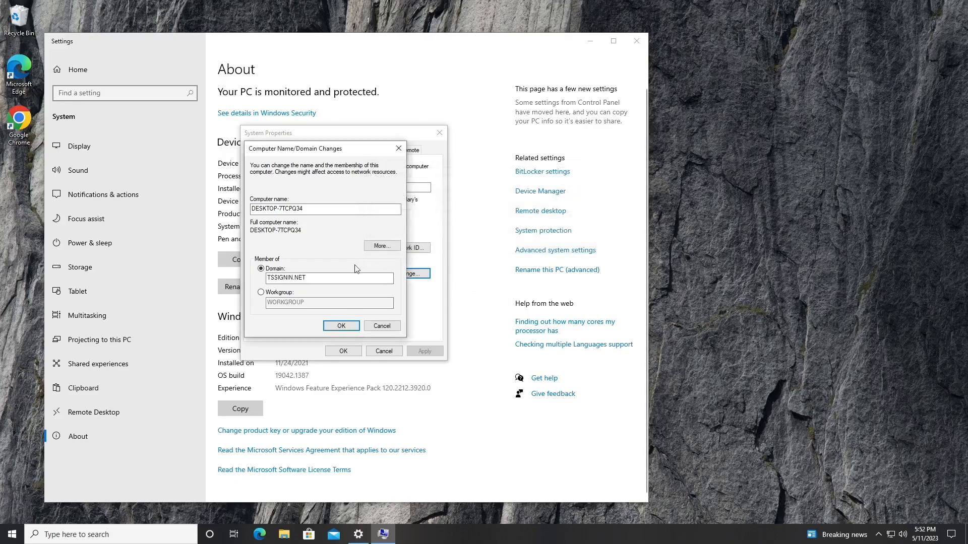
# - Launch Remote Desktop Connection with mstsc and connect to the server at 192.168.1.23
pyautogui.click(59, 535)
pyautogui.write('mstsc')
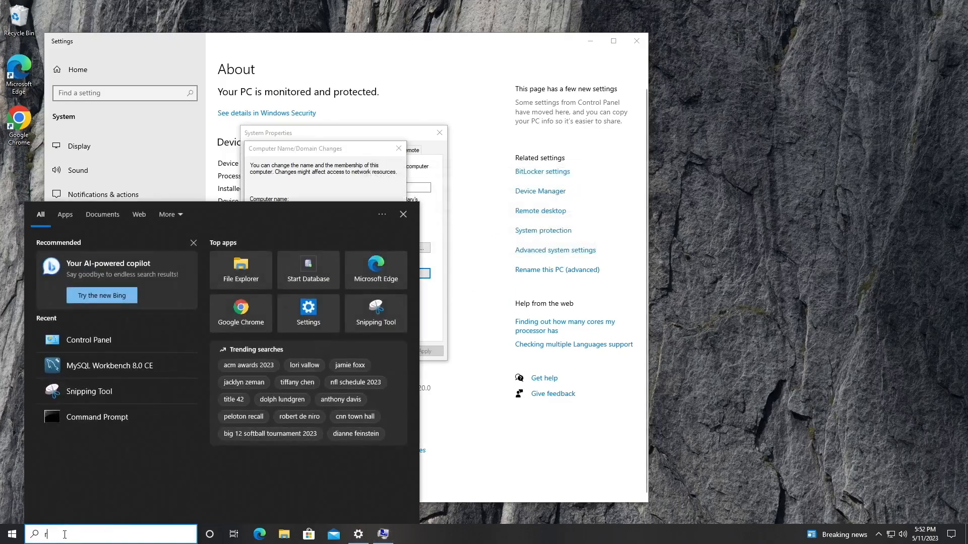
pyautogui.press('Return')
pyautogui.write('192.168.1.23')
pyautogui.press('Return')
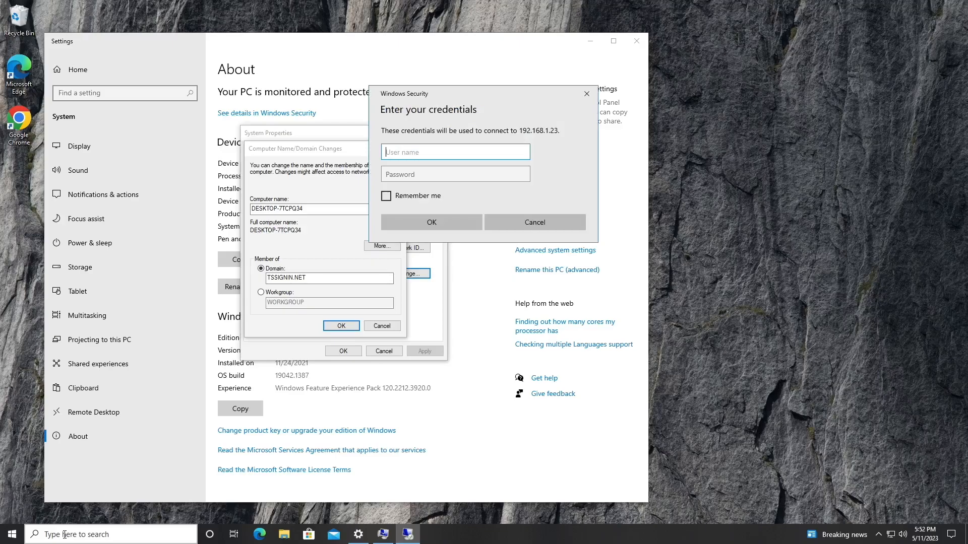
# - Sign in to the remote server as Administrator with the account password, retrying the password if rejected, and accept the certificate warning
pyautogui.write('Administrator')
pyautogui.press('Tab')
pyautogui.write('••••')
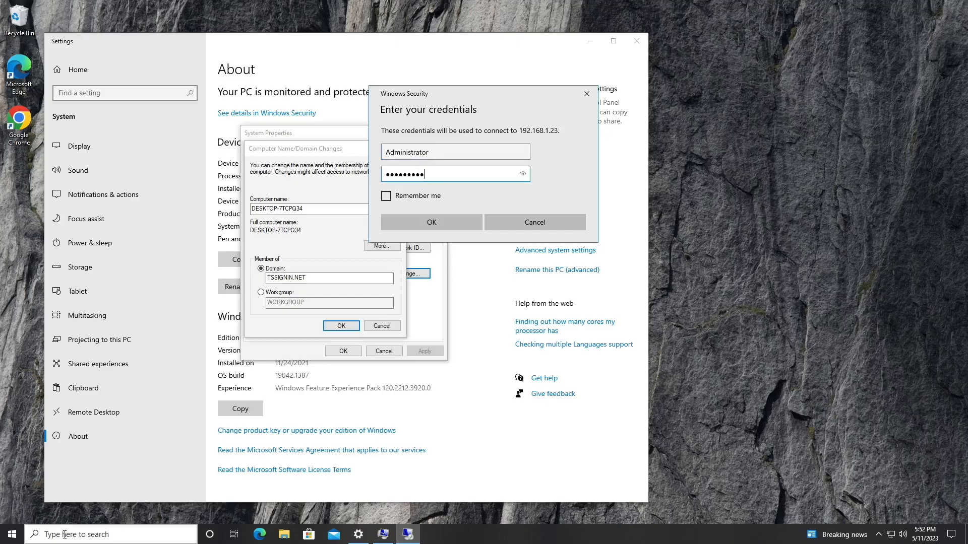
pyautogui.press('Return')
pyautogui.write('•')
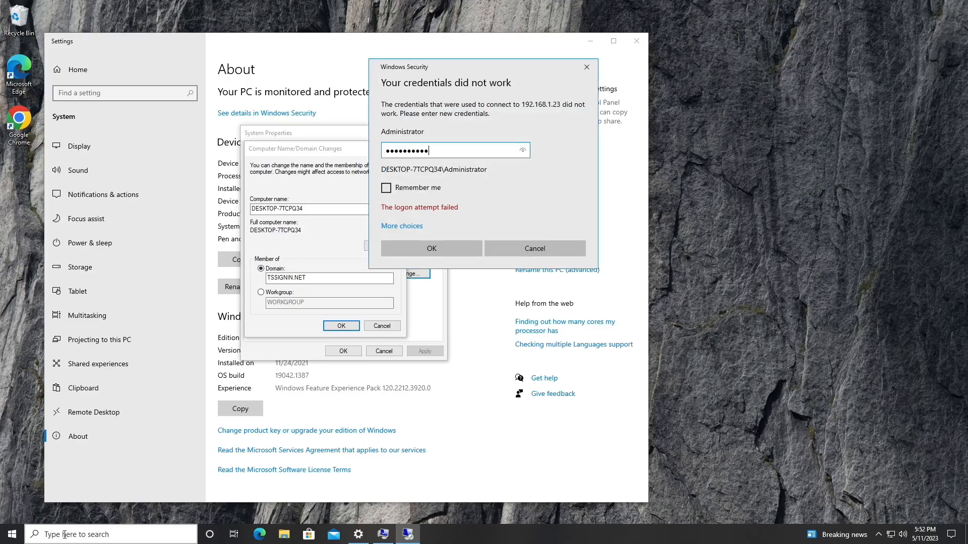
pyautogui.press('Return')
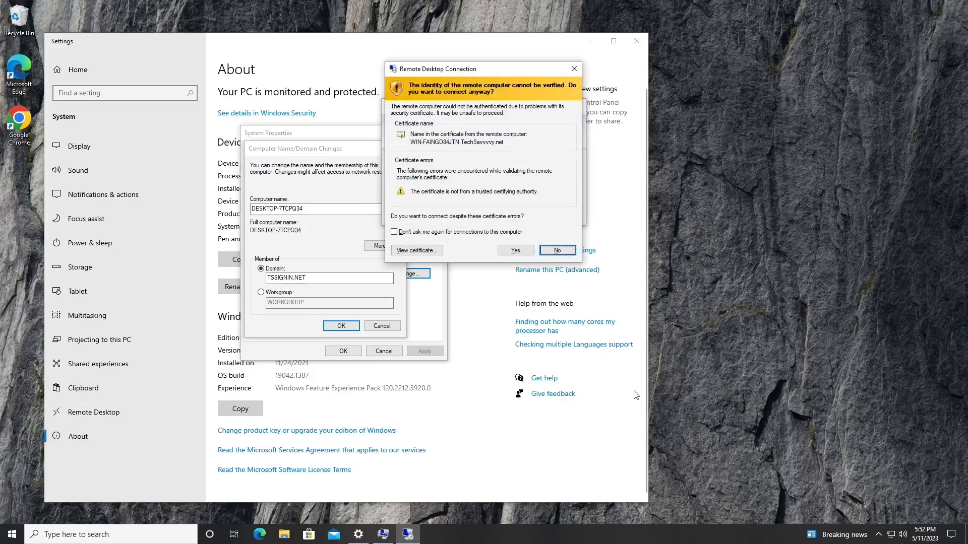
pyautogui.click(524, 254)
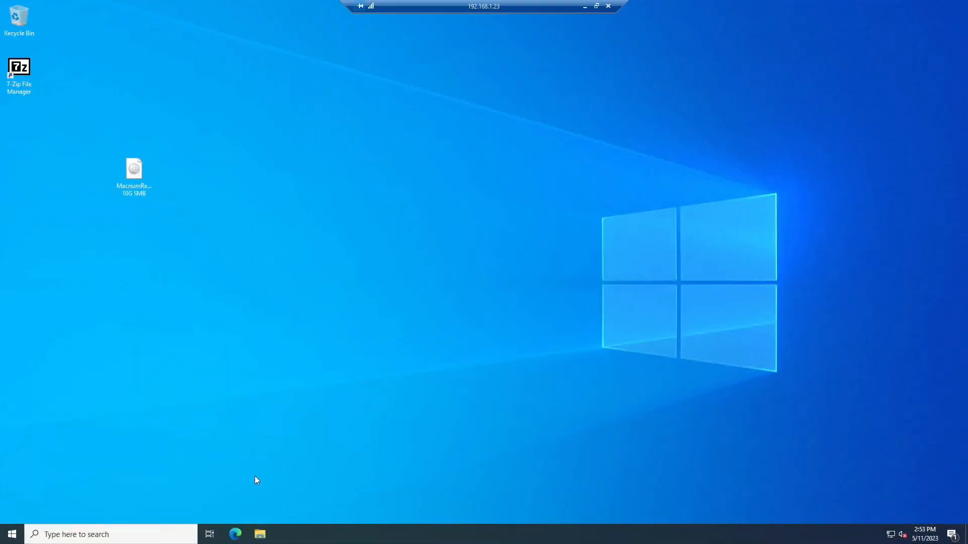
# - Open a command prompt on the remote server and check its IP configuration with ipconfig
pyautogui.press('super+r')
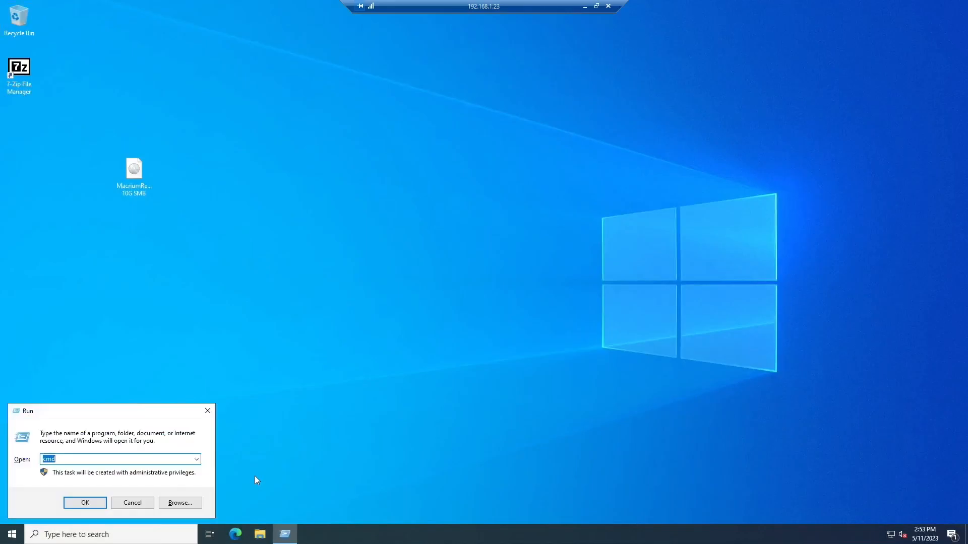
pyautogui.press('Return')
pyautogui.write('o[c')
pyautogui.press('BackSpace')
pyautogui.press('BackSpace')
pyautogui.press('BackSpace')
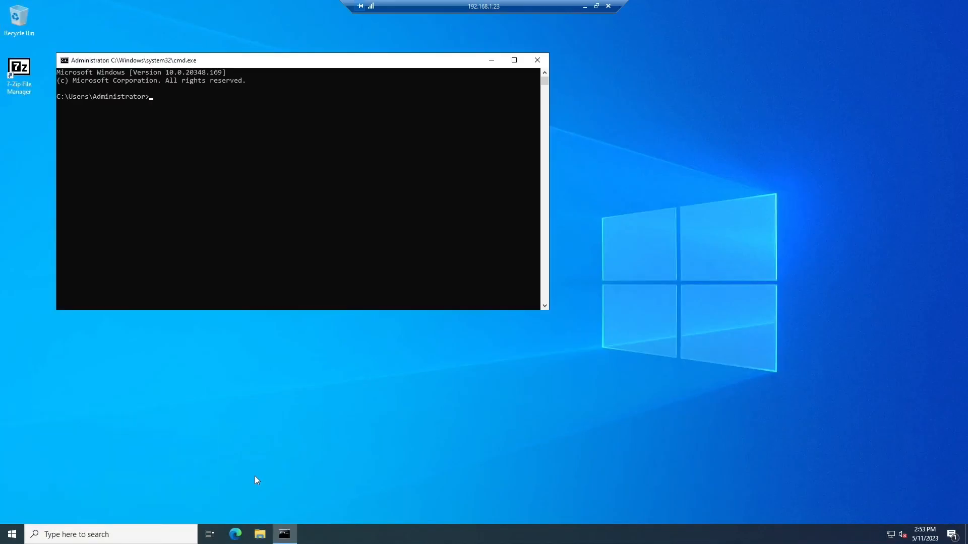
pyautogui.write('ipconfig')
pyautogui.press('Return')
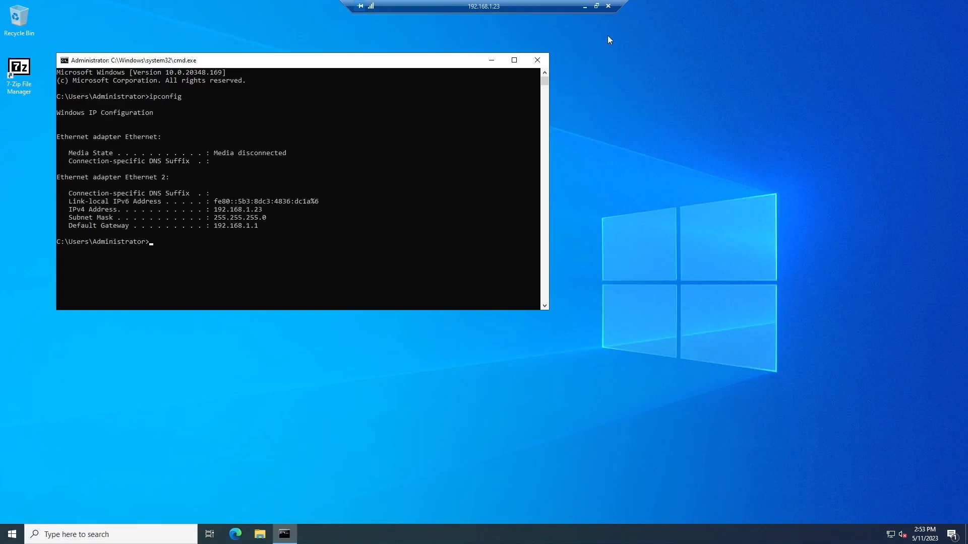
# - Close the command prompt, launch Server Manager and show the AD DS role's server page
pyautogui.click(537, 60)
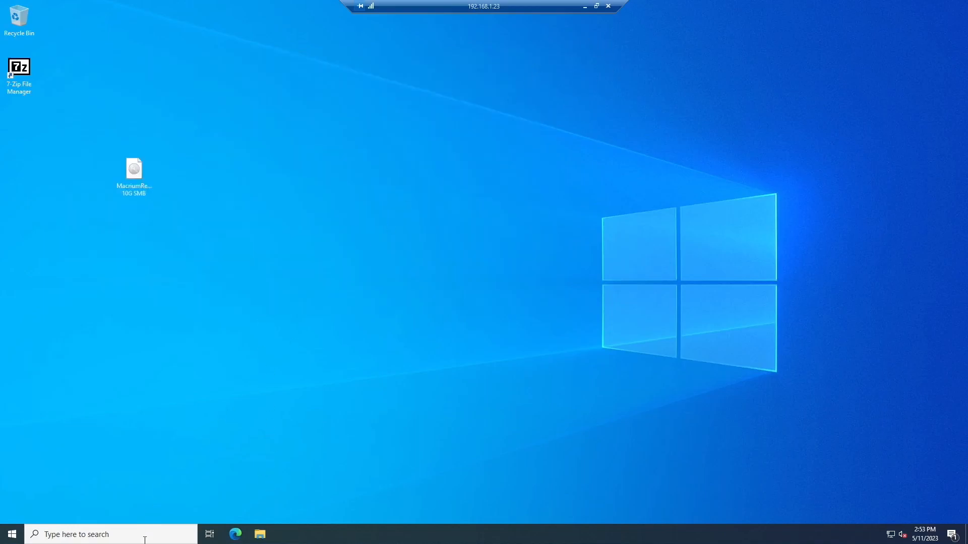
pyautogui.click(144, 534)
pyautogui.write('ser')
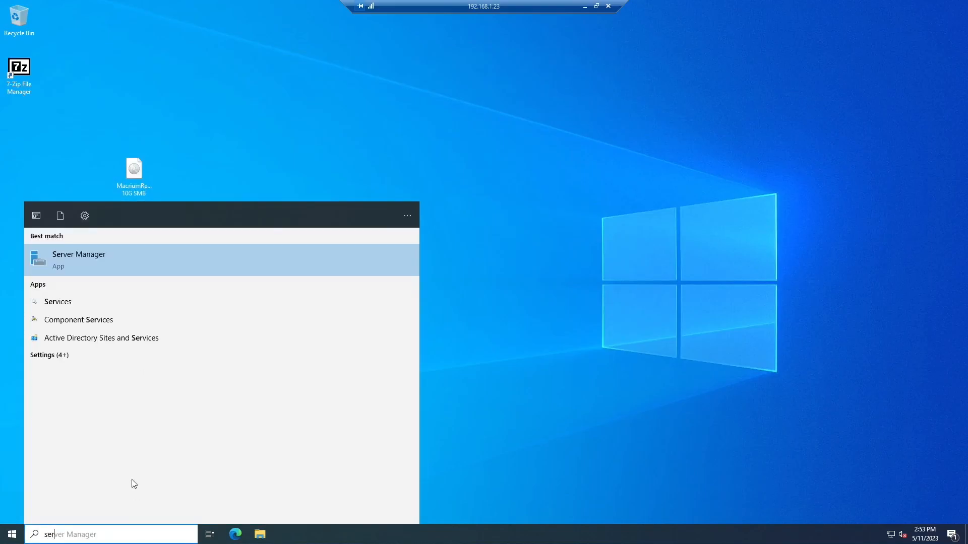
pyautogui.click(133, 266)
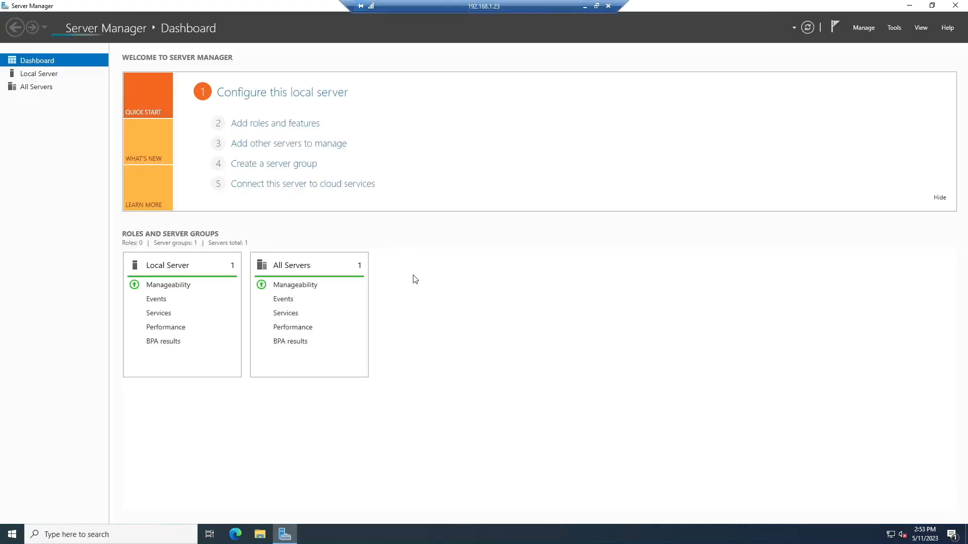
pyautogui.click(891, 29)
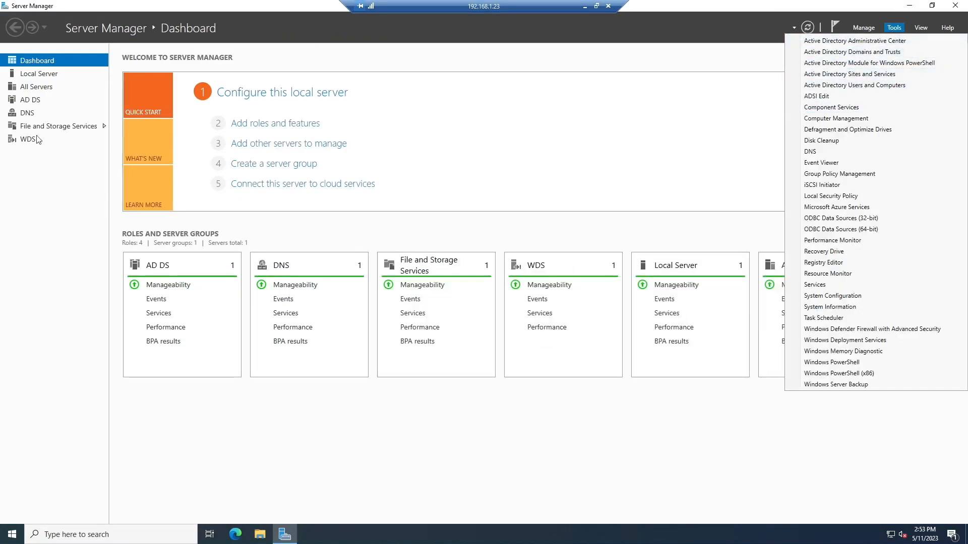
pyautogui.click(46, 89)
pyautogui.click(53, 103)
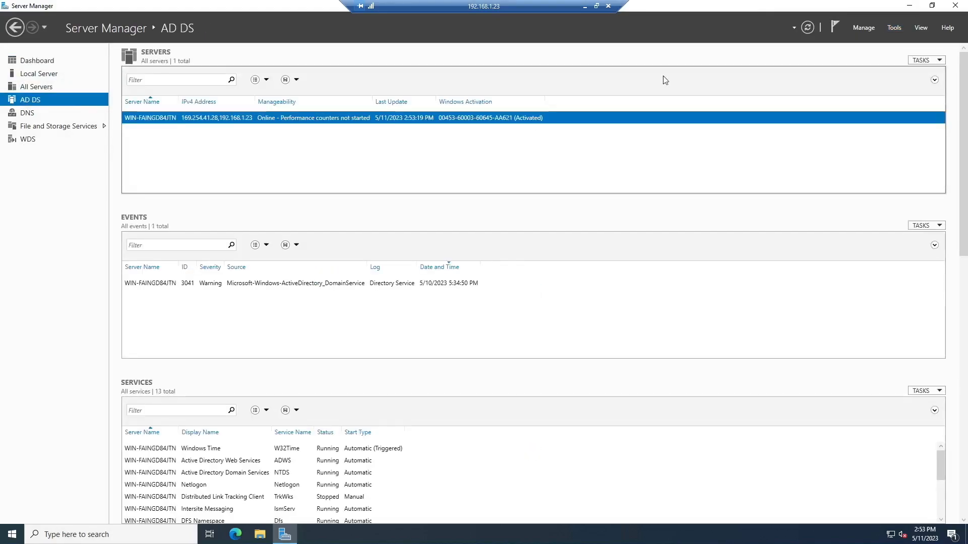
# - Review the Users container of the TechSavvvvy (local) domain in Active Directory Administrative Center, and close it
pyautogui.click(895, 29)
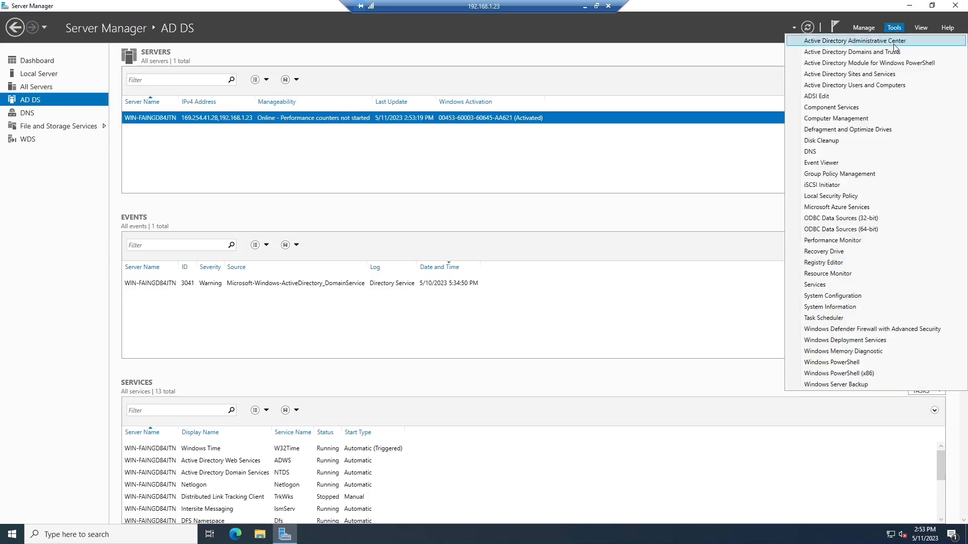
pyautogui.click(893, 43)
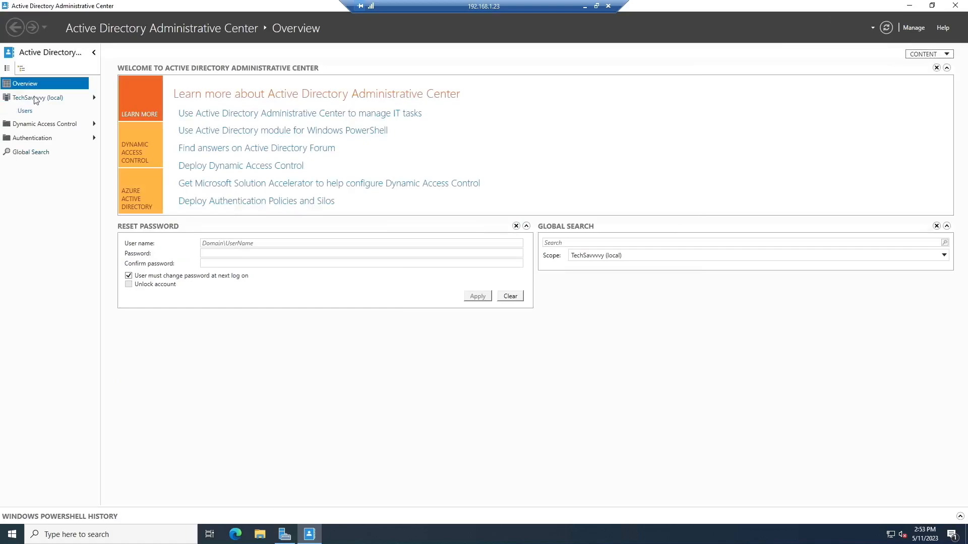
pyautogui.click(46, 100)
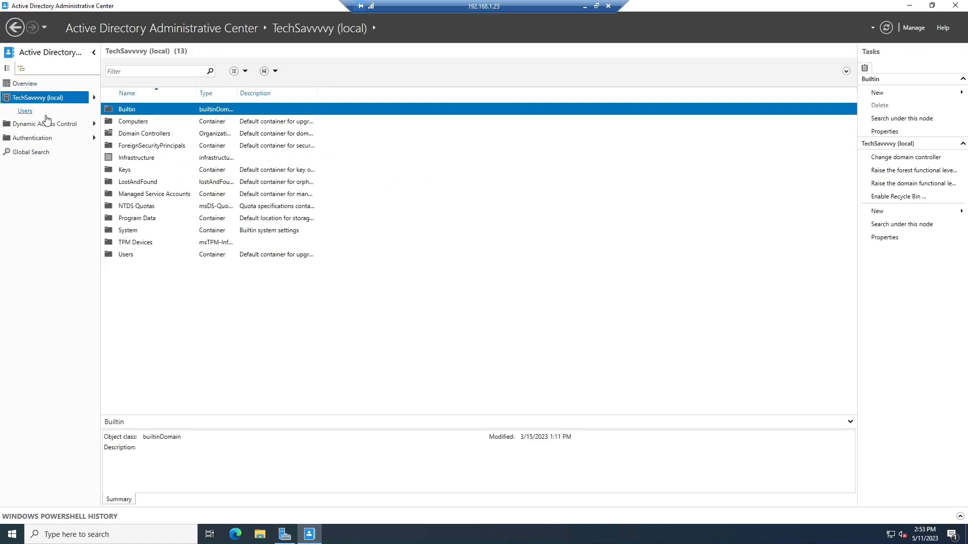
pyautogui.click(46, 117)
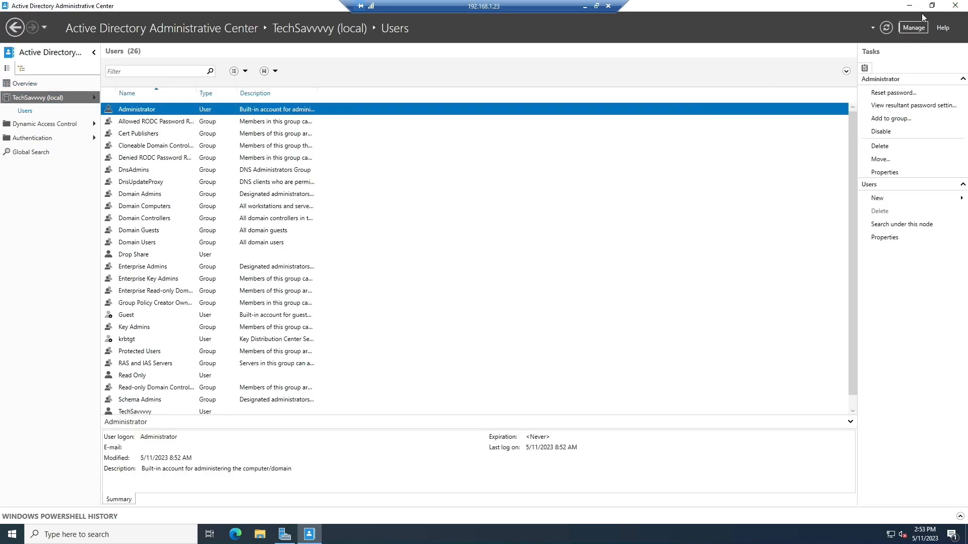
pyautogui.click(956, 5)
# - Open Active Directory Users and Computers from Server Manager and select the domain node to check its full name
pyautogui.click(890, 29)
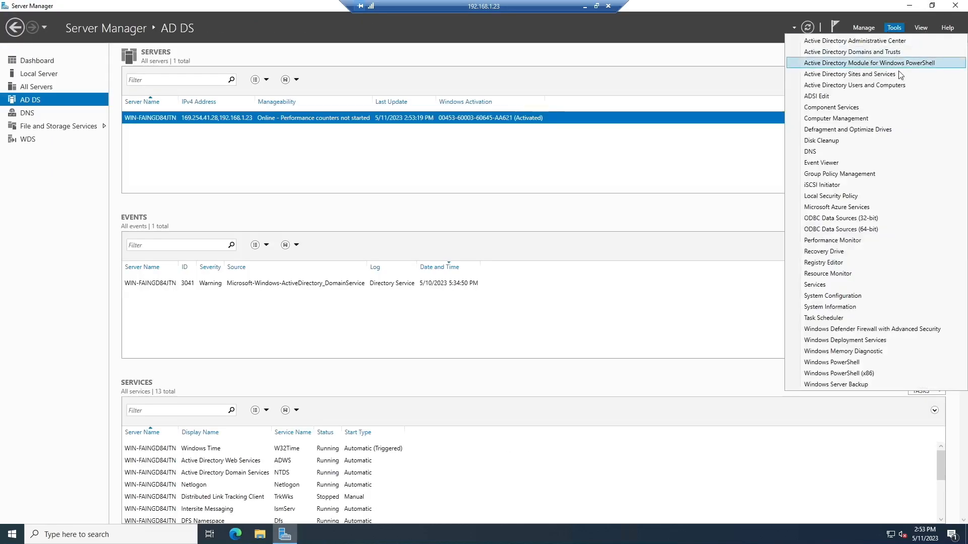
pyautogui.click(901, 86)
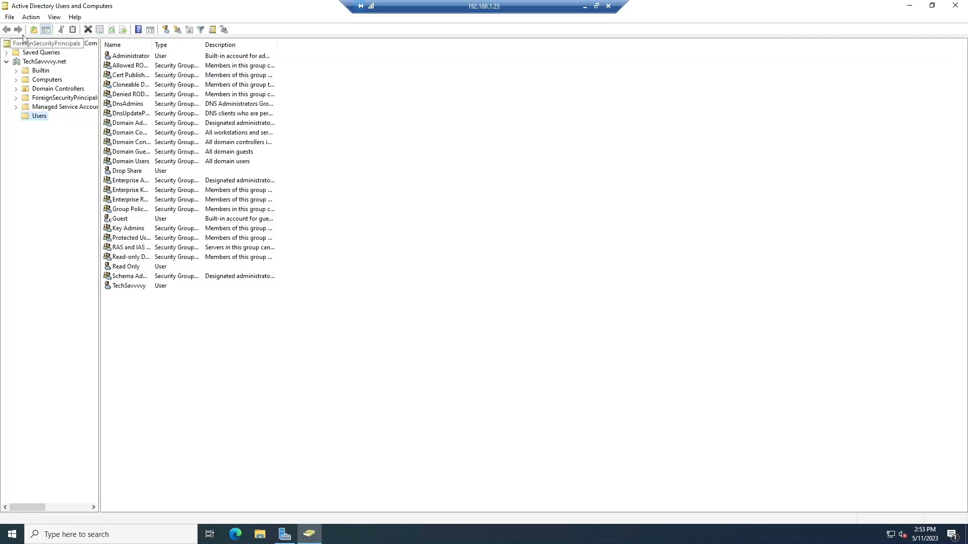
pyautogui.click(53, 62)
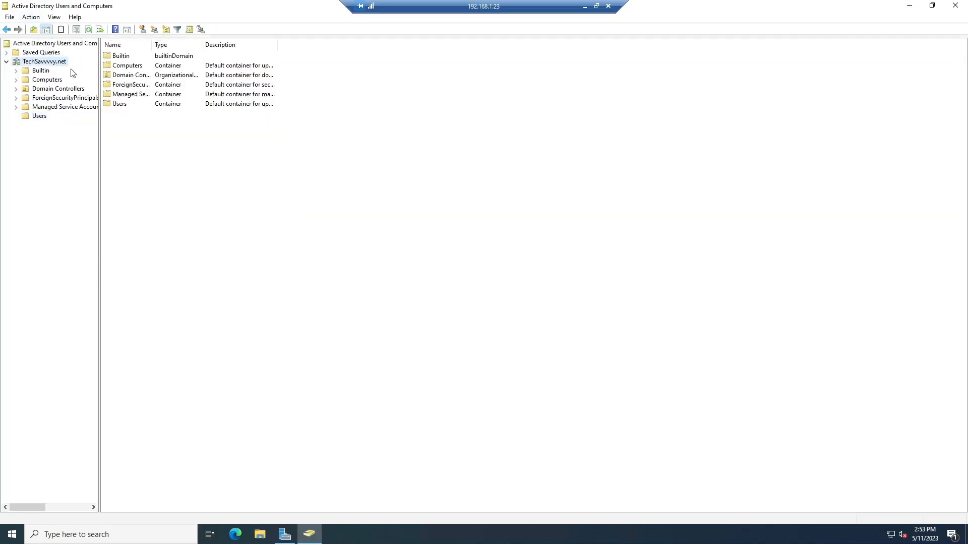
# - Shrink the remote session window and submit TechSavvvvy.net as the client's domain in Computer Name/Domain Changes
pyautogui.click(597, 6)
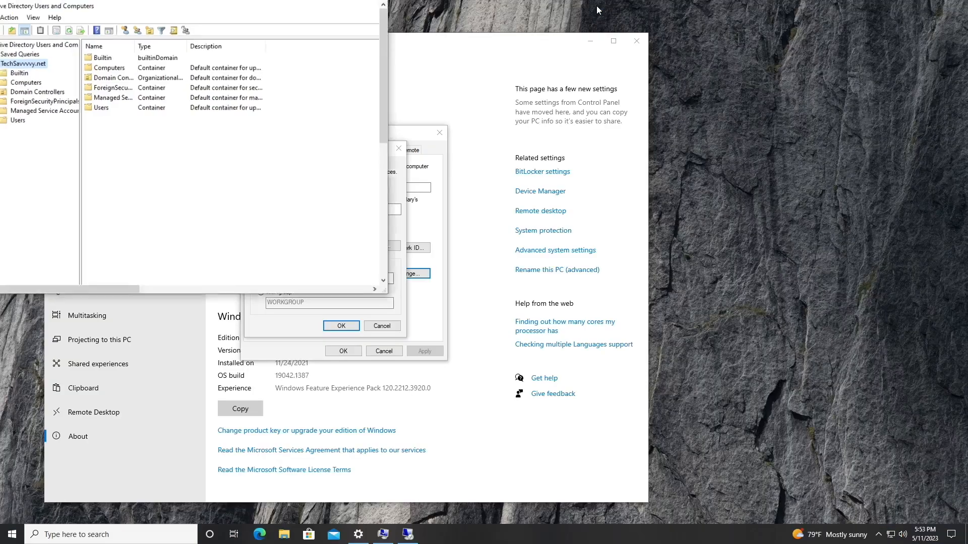
pyautogui.click(310, 330)
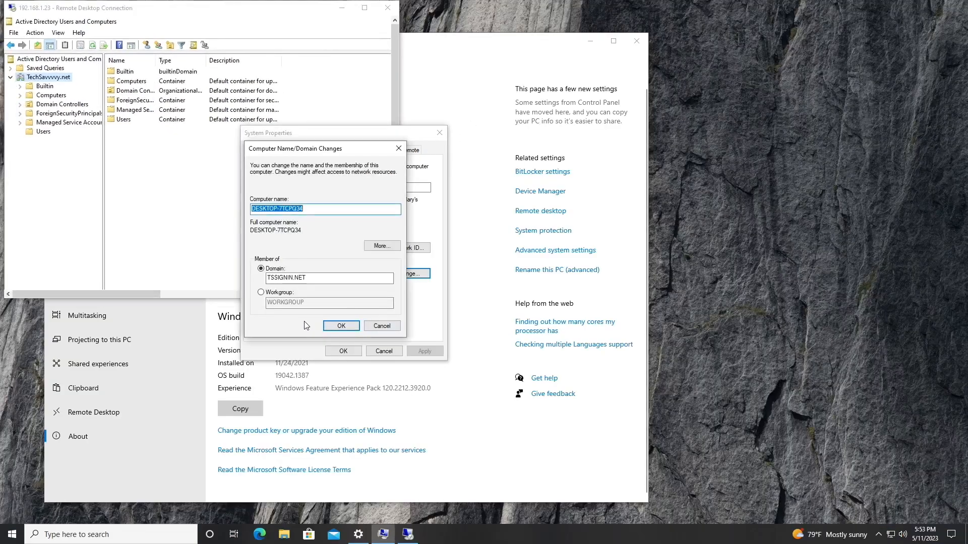
pyautogui.click(276, 278)
pyautogui.doubleClick(276, 278)
pyautogui.click(276, 279)
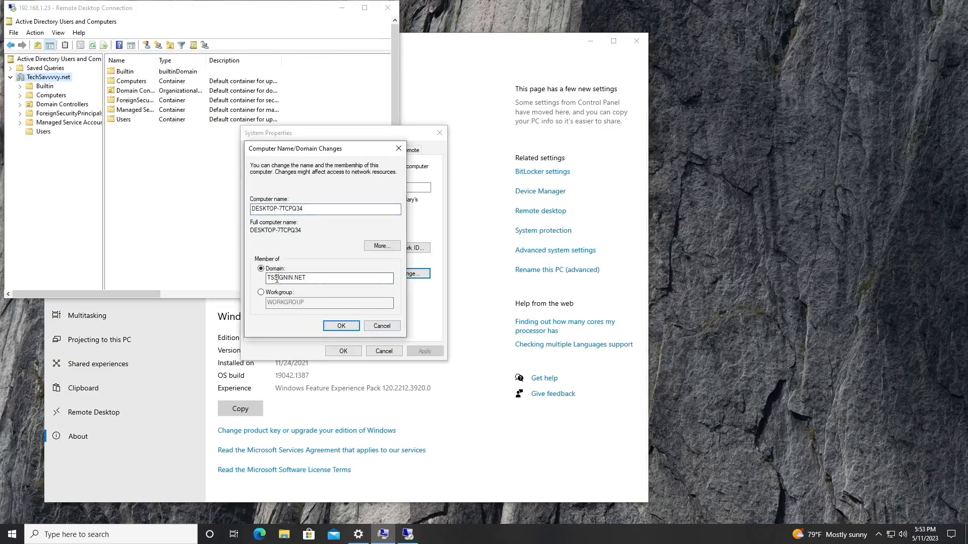
pyautogui.moveTo(288, 277); pyautogui.dragTo(248, 275)
pyautogui.press('BackSpace')
pyautogui.press('BackSpace')
pyautogui.hotkey('shift', 'End')
pyautogui.write('Tec')
pyautogui.press('Return')
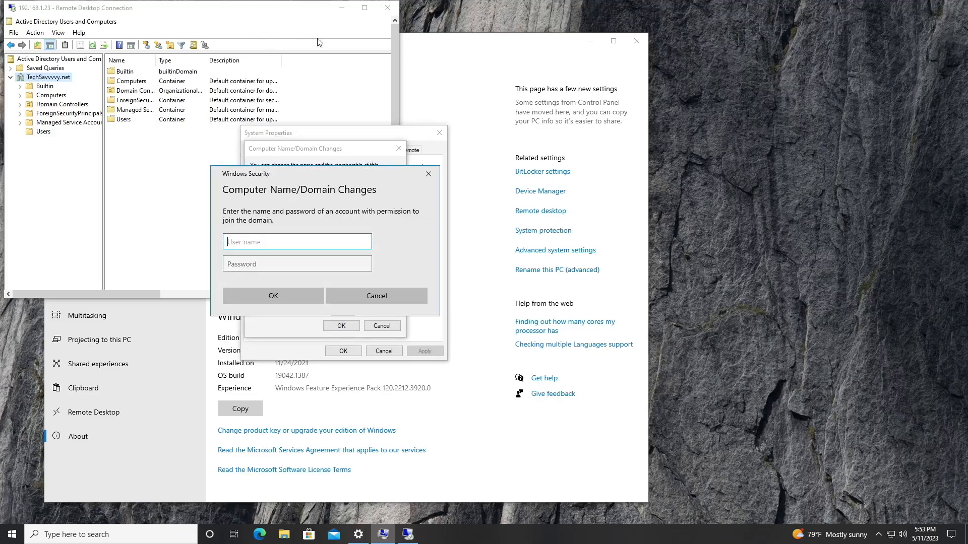
# - Close Active Directory Users and Computers and Server Manager on the remote server, and end the remote session
pyautogui.click(364, 7)
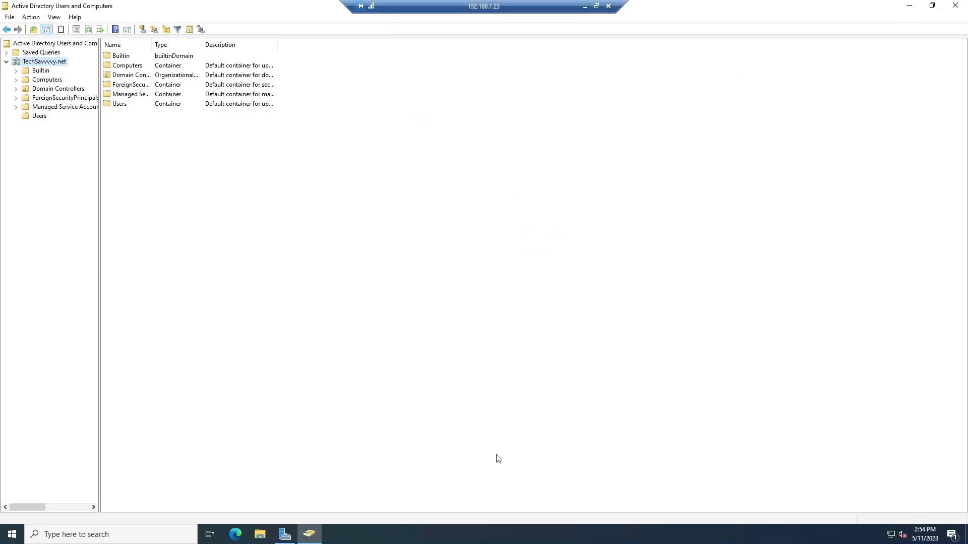
pyautogui.click(955, 5)
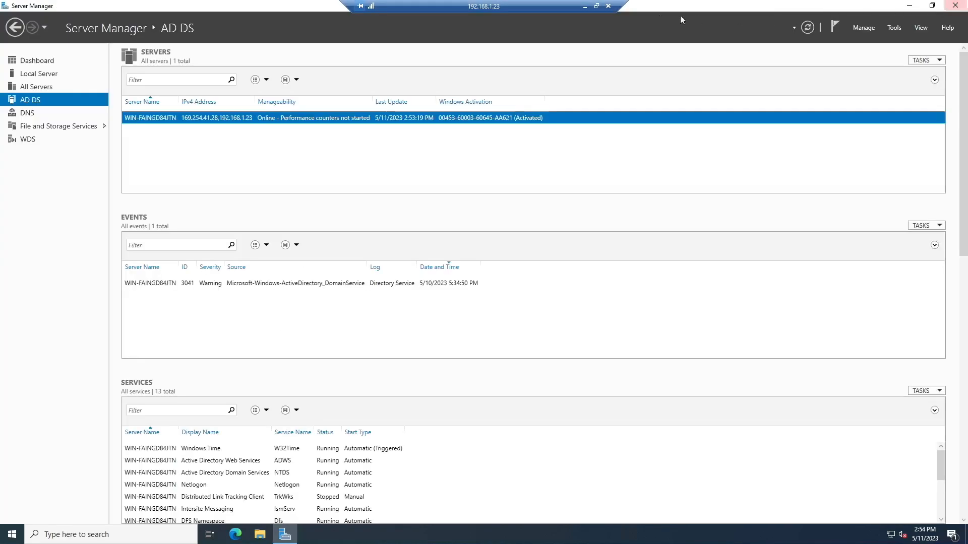
pyautogui.click(955, 5)
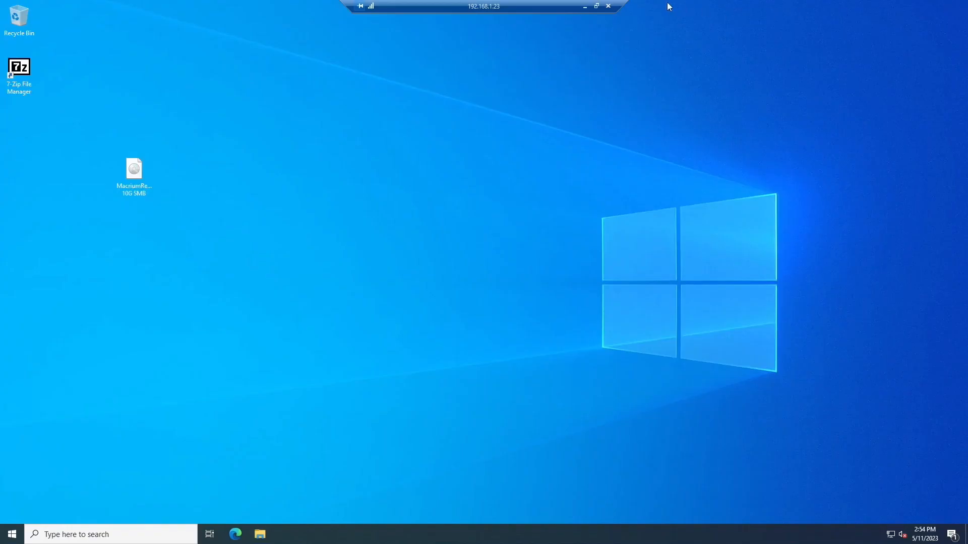
pyautogui.click(608, 7)
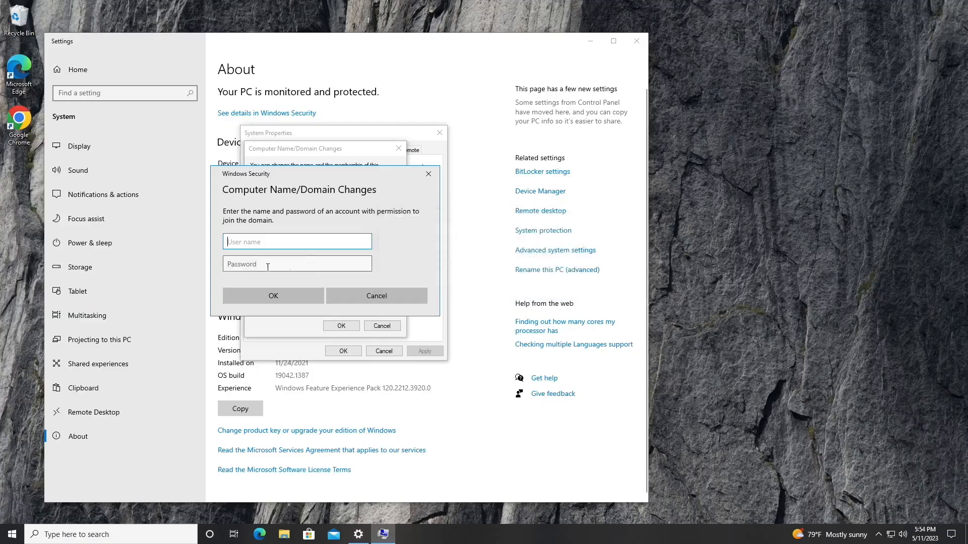
pyautogui.write('Administr')
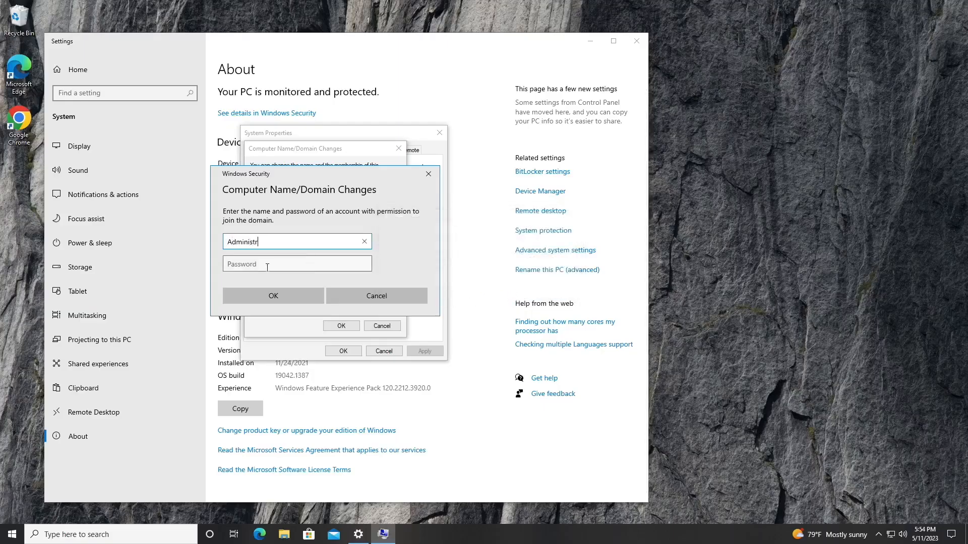
pyautogui.press('BackSpace')
pyautogui.press('BackSpace')
pyautogui.press('BackSpace')
pyautogui.press('BackSpace')
pyautogui.press('BackSpace')
pyautogui.press('BackSpace')
pyautogui.press('BackSpace')
pyautogui.press('BackSpace')
# - Authorize the domain join with the user name TechSavvvvy and the account password
pyautogui.write('TechSavvvvy')
pyautogui.press('Tab')
pyautogui.write('●')
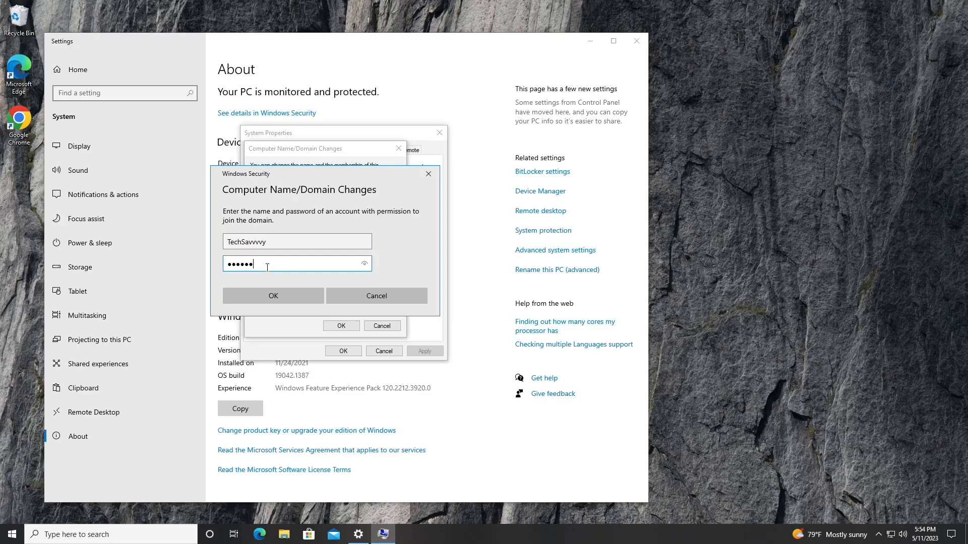
pyautogui.press('Return')
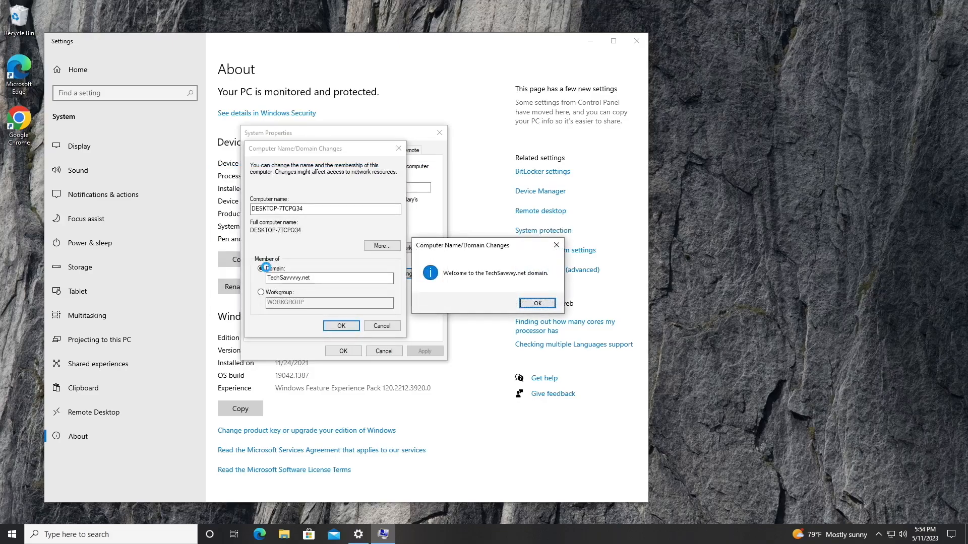
# - Acknowledge the domain welcome and restart notices, close System Properties and restart the computer
pyautogui.press('Return')
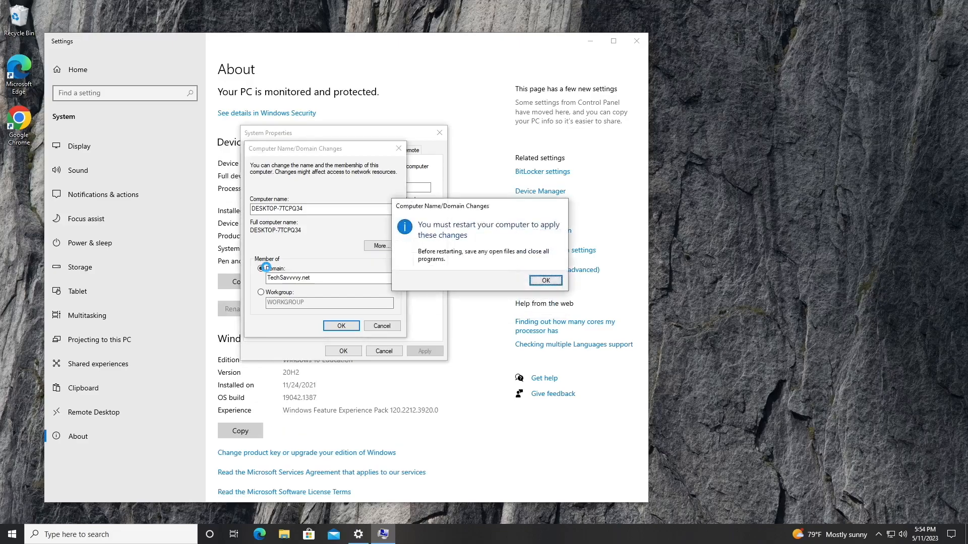
pyautogui.press('Return')
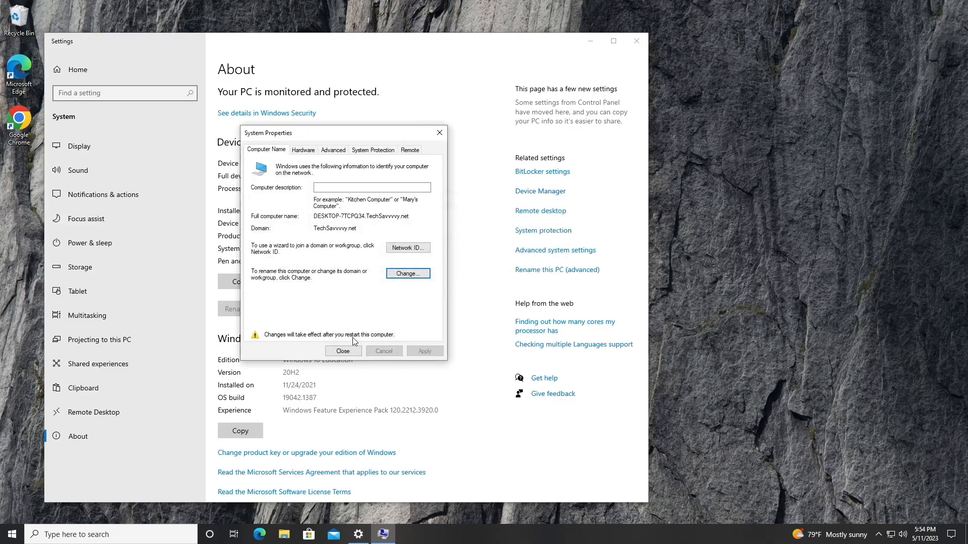
pyautogui.click(353, 350)
pyautogui.click(485, 279)
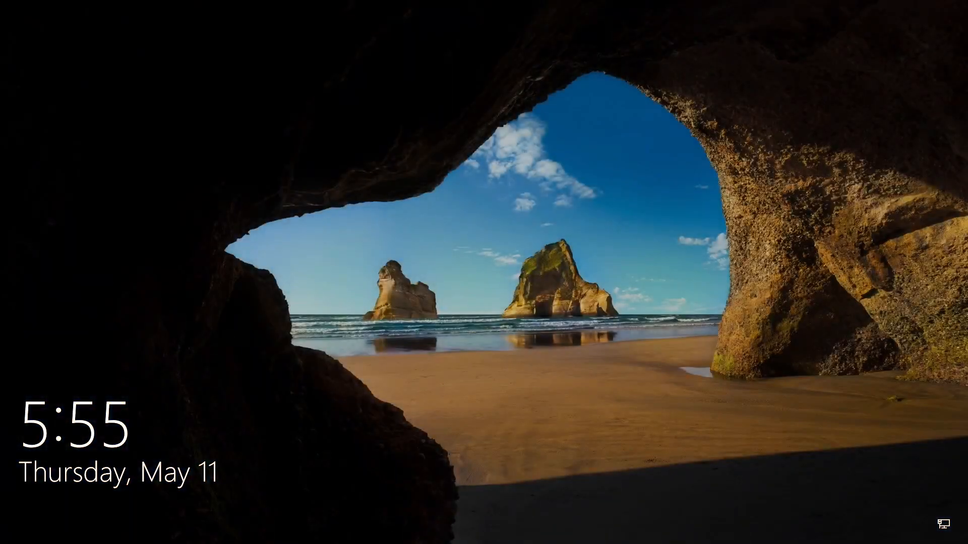
# - Sign in to the listed TechSavvvvy account with its password, and sign out again
pyautogui.press('Return')
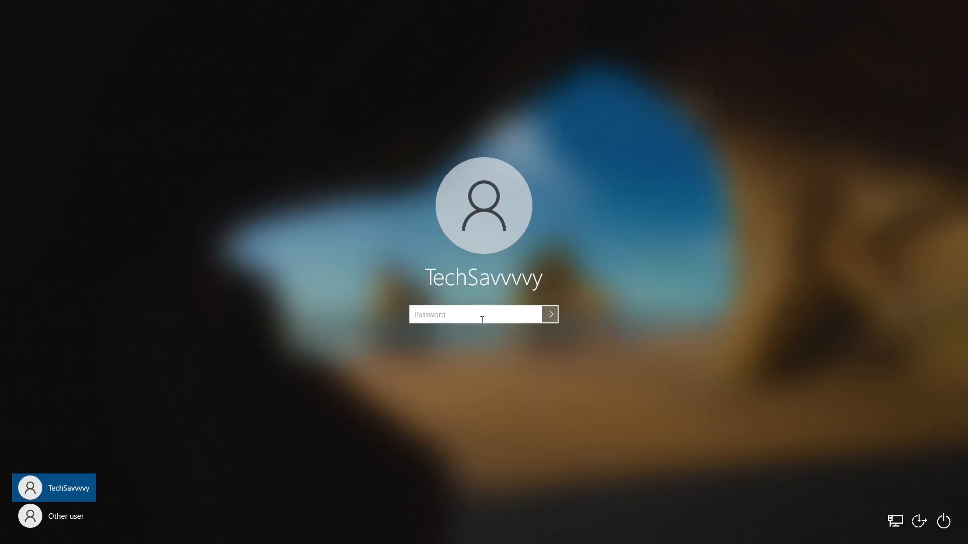
pyautogui.press('Return')
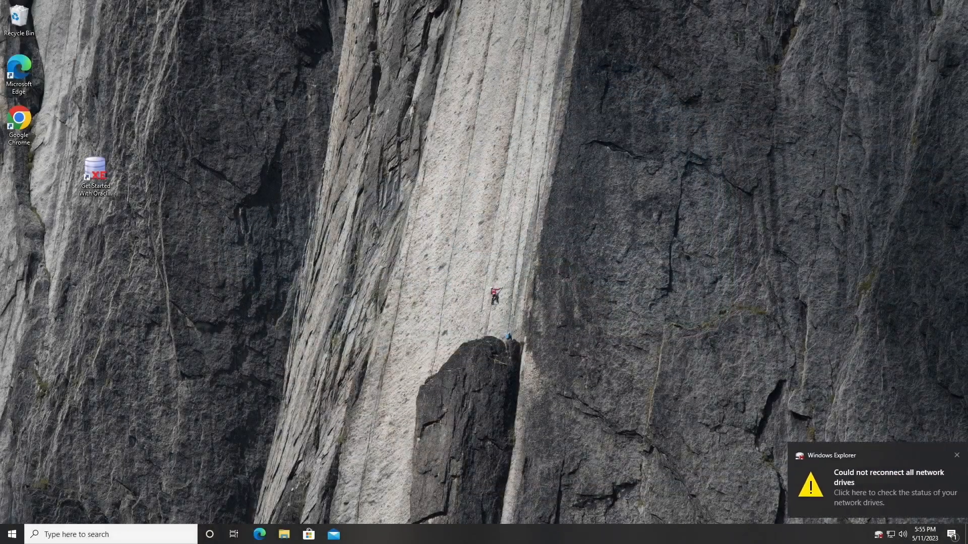
pyautogui.click(12, 534)
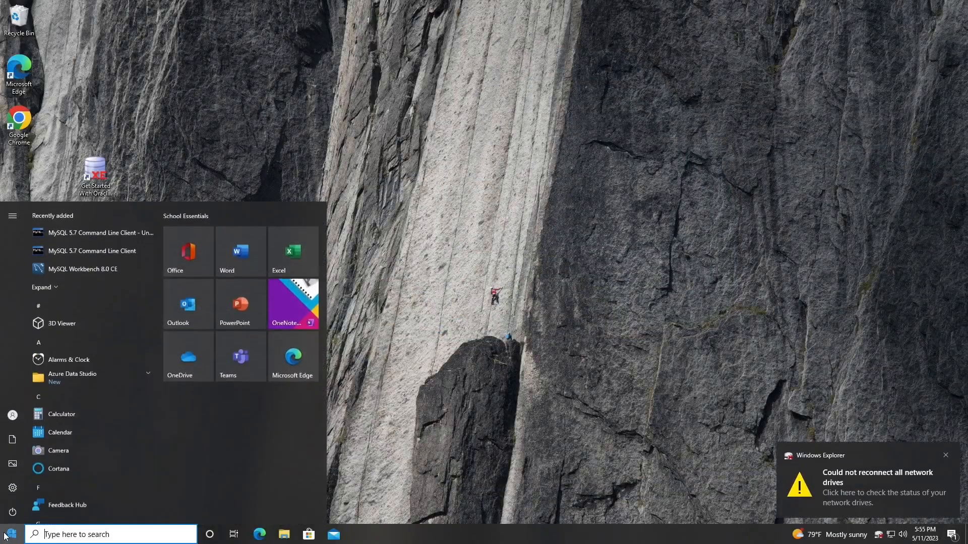
pyautogui.click(10, 518)
pyautogui.click(12, 413)
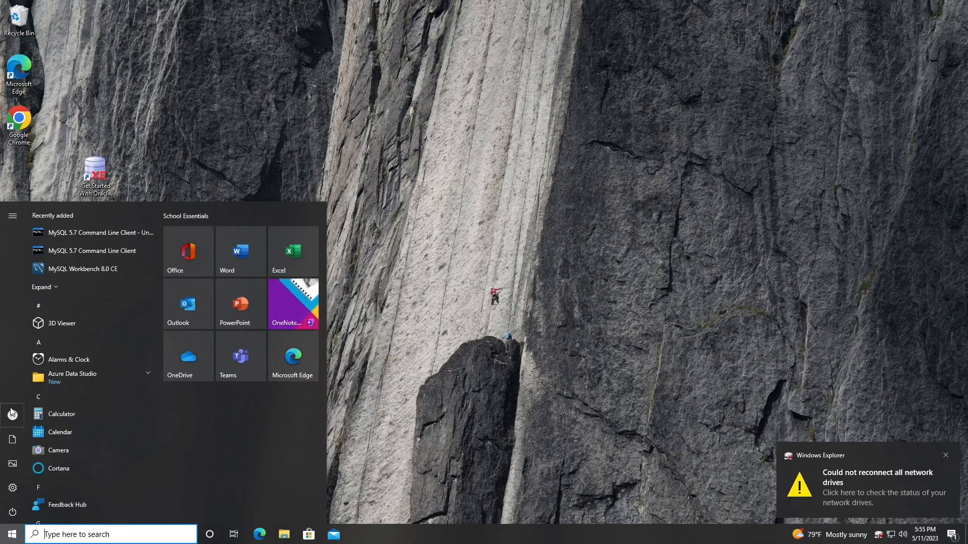
pyautogui.click(44, 367)
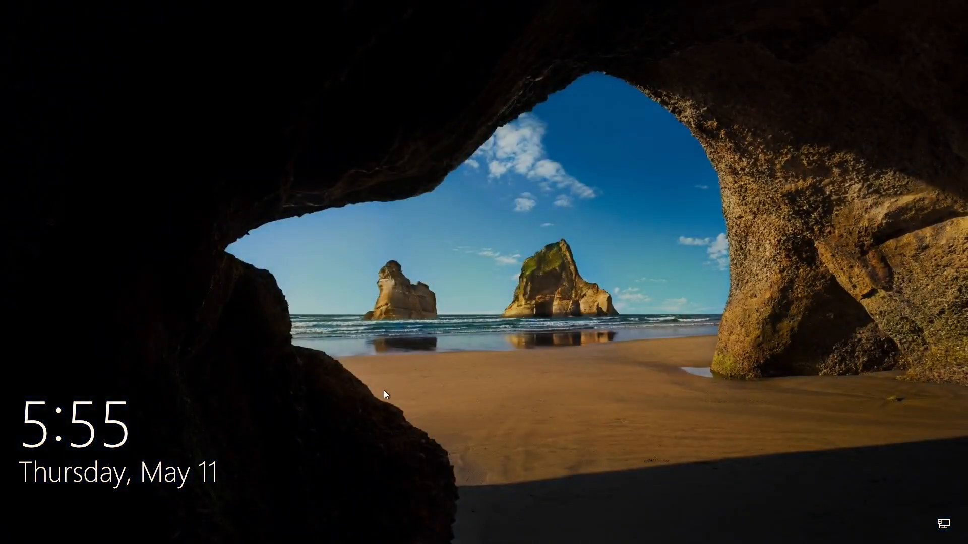
# - Choose to sign in as another user on the TECHSAVVVVY domain and enter the user name TechSavvvy
pyautogui.click(383, 391)
pyautogui.click(23, 515)
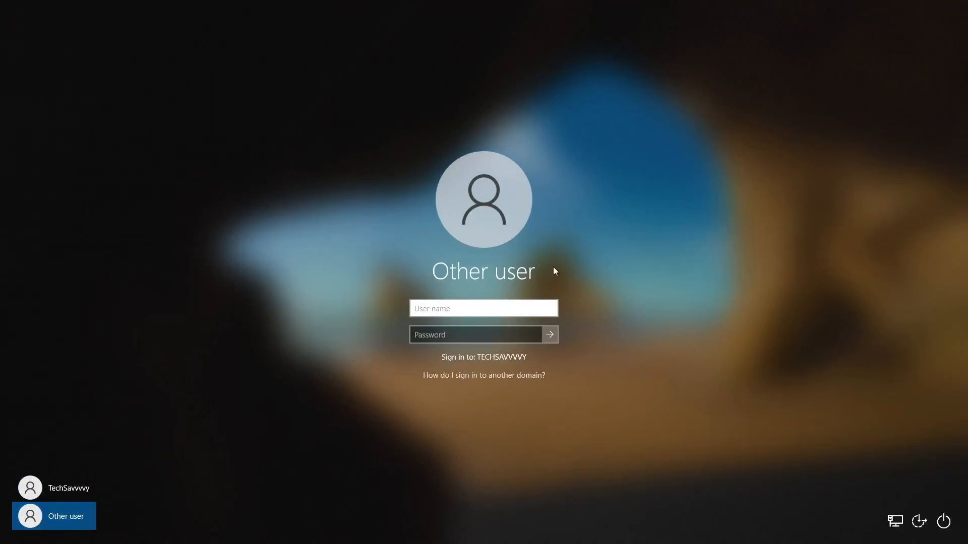
pyautogui.write('TechSavvvy')
pyautogui.press('Tab')
# - Try to sign in as TechSavvvy with the account password, and retry with the password re-entered
pyautogui.press('Return')
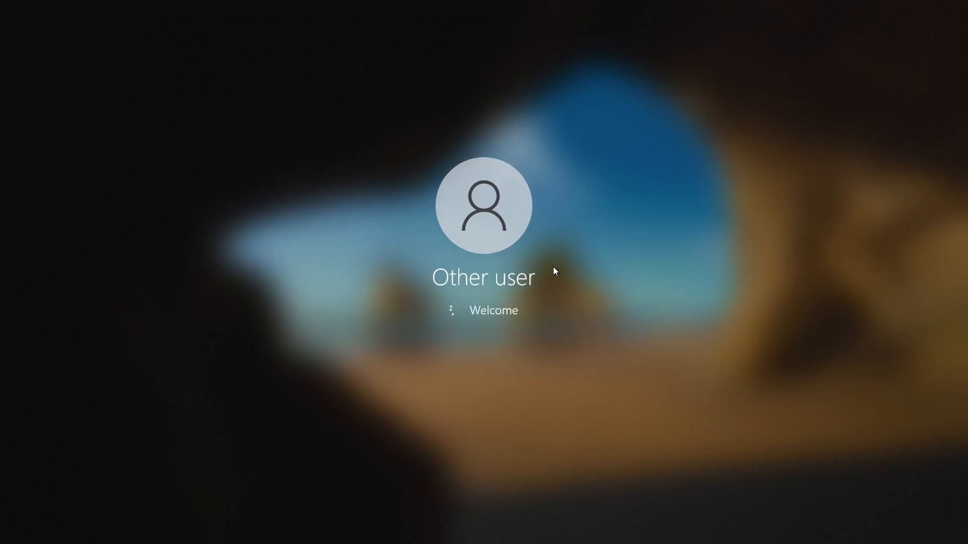
pyautogui.press('Return')
pyautogui.write('•••••')
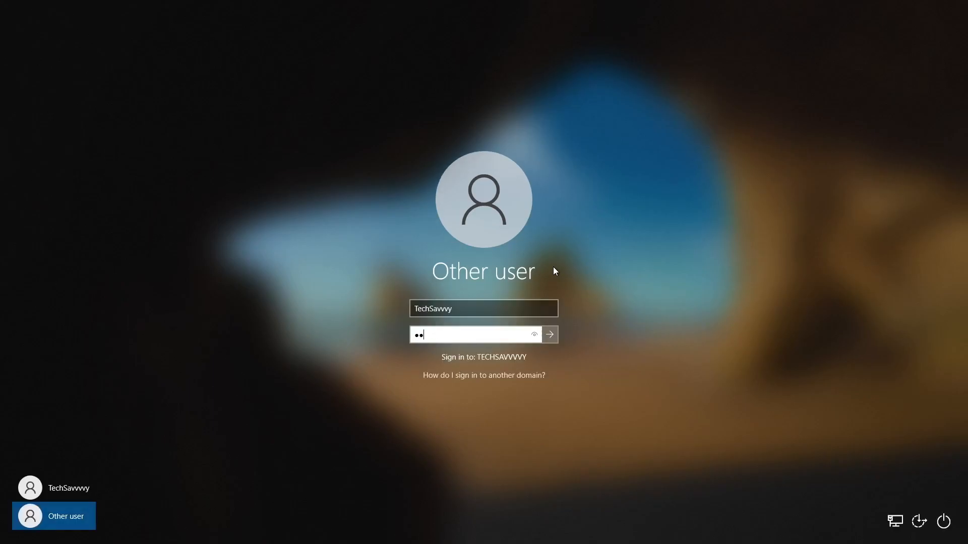
pyautogui.write('••')
pyautogui.press('Return')
pyautogui.press('Return')
pyautogui.write('•••••••')
pyautogui.press('Return')
pyautogui.press('Return')
# - Correct the user name to TechSavvvvy and sign in to the domain with the account password
pyautogui.click(437, 308)
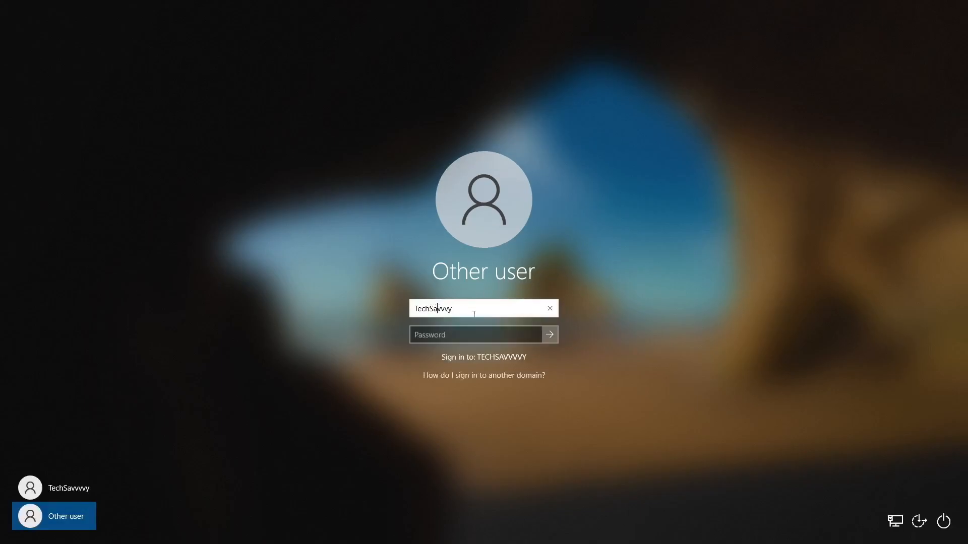
pyautogui.write('v')
pyautogui.press('Tab')
pyautogui.press('Return')
pyautogui.press('Return')
pyautogui.write('•••••••')
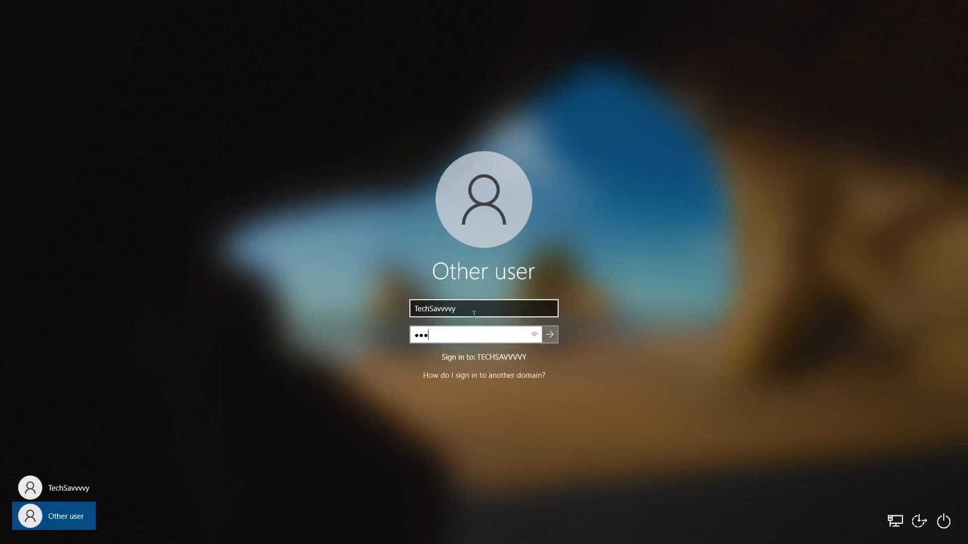
pyautogui.press('Return')
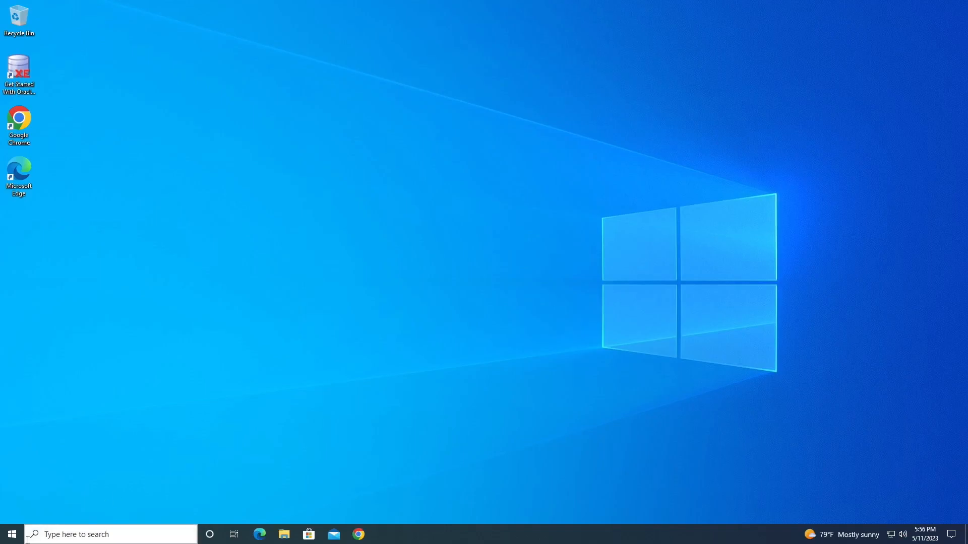
# - Run Google Chrome as administrator from the desktop and try to authorize it as TechSavvvvy with the account password
pyautogui.rightClick(27, 139)
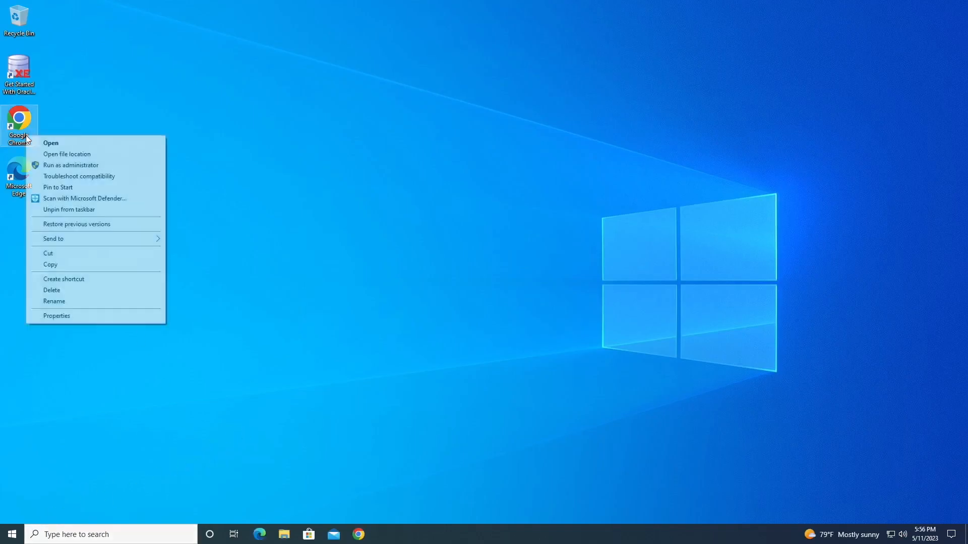
pyautogui.click(71, 165)
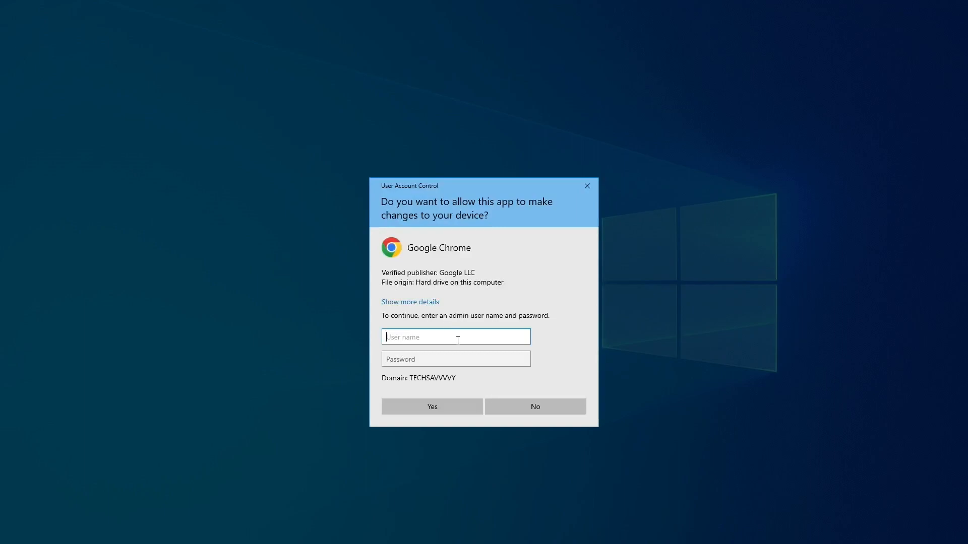
pyautogui.write('TechSavvvvy')
pyautogui.press('Tab')
pyautogui.write('•••••••')
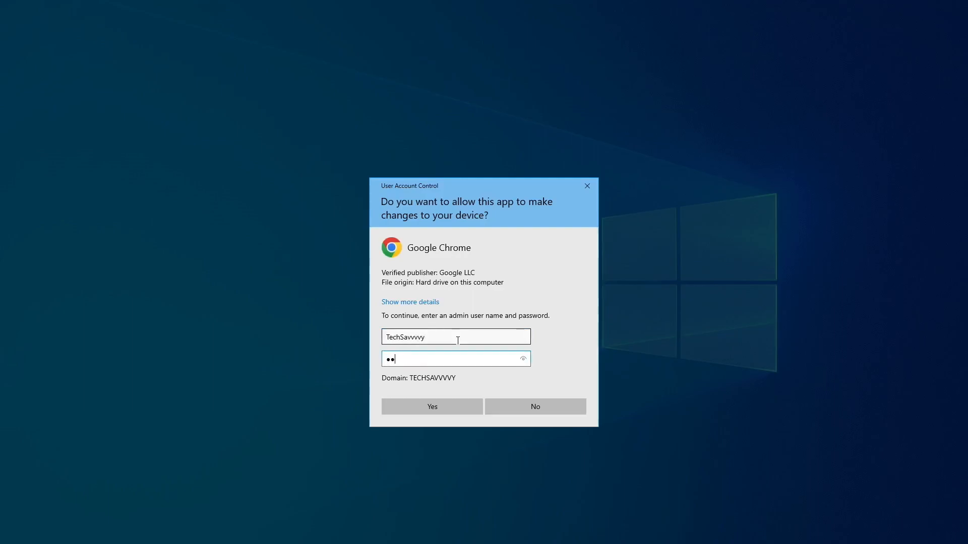
pyautogui.press('Return')
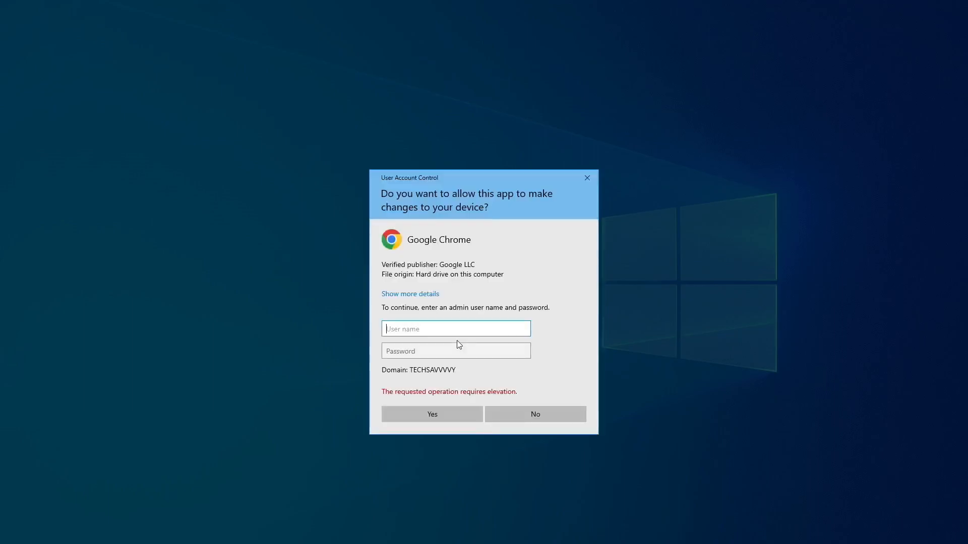
# - Authorize Google Chrome's elevation with the user name Administrator and the administrator password, and close the opened browser window
pyautogui.write('Administrator')
pyautogui.press('Tab')
pyautogui.write('••')
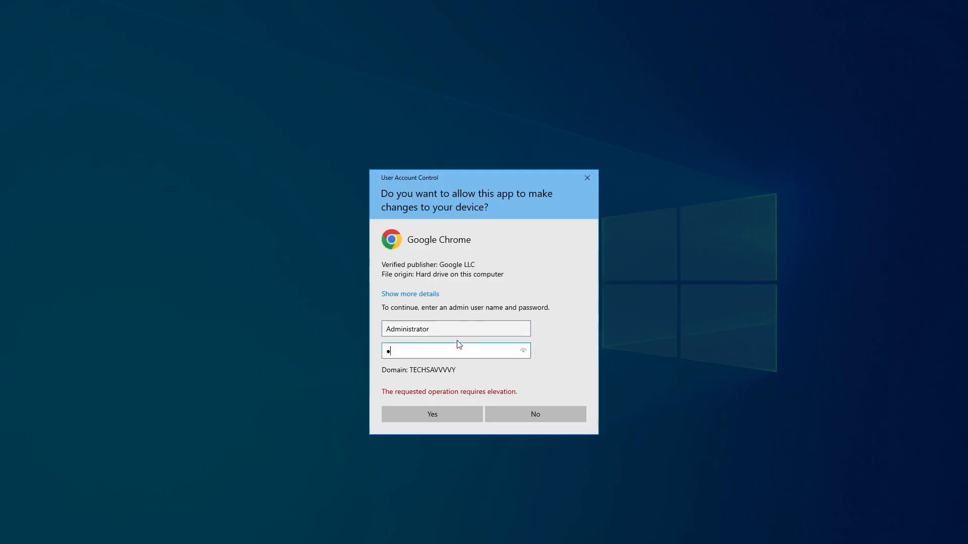
pyautogui.press('BackSpace')
pyautogui.press('BackSpace')
pyautogui.write('••••••••••')
pyautogui.press('Return')
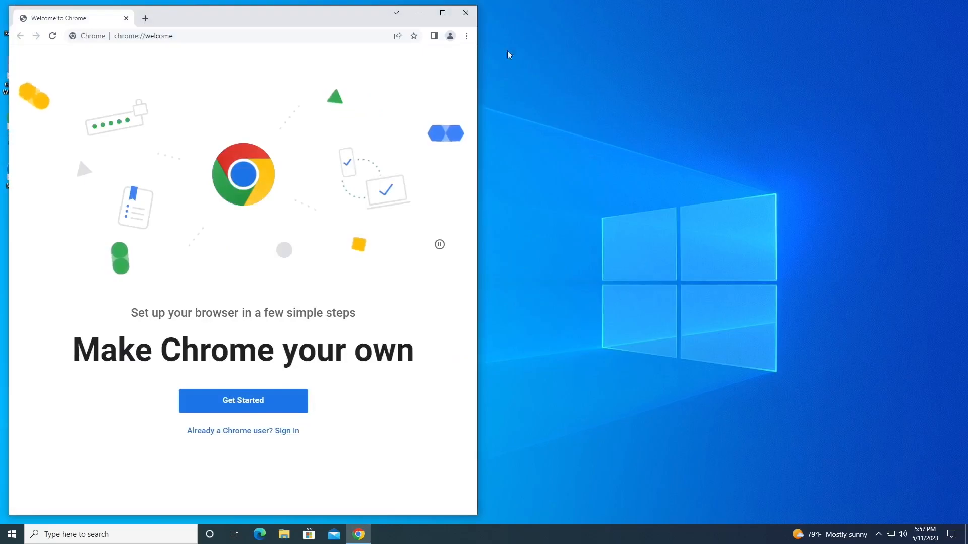
pyautogui.click(465, 13)
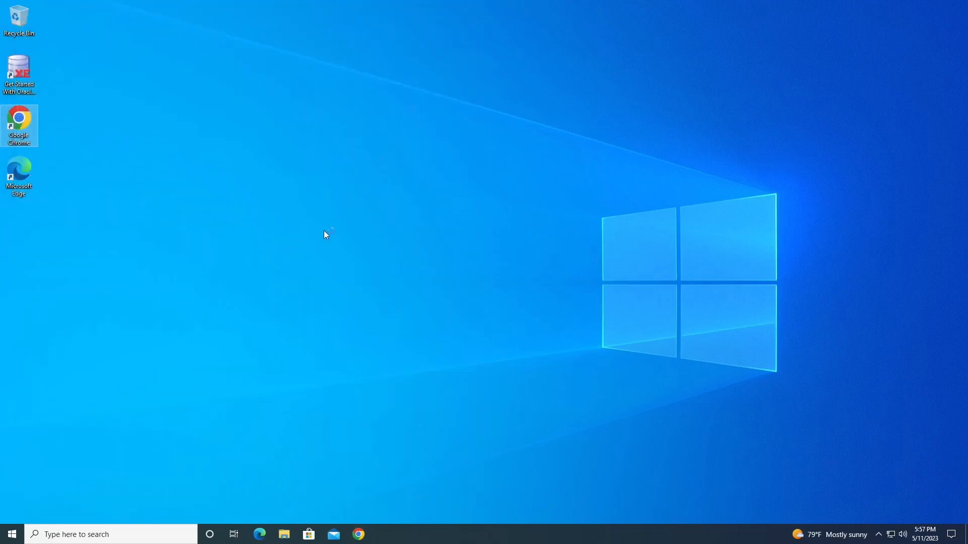